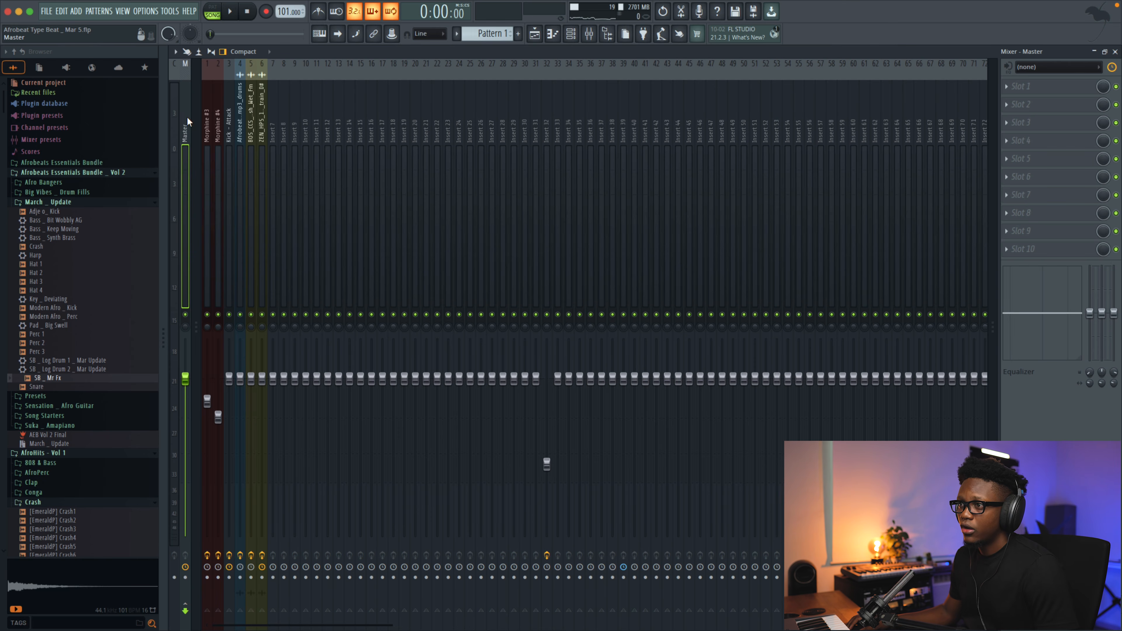
Load the L1 UltraMaximizer mixer state on the master track and move its effect down to slot 7.
right_click(187, 116)
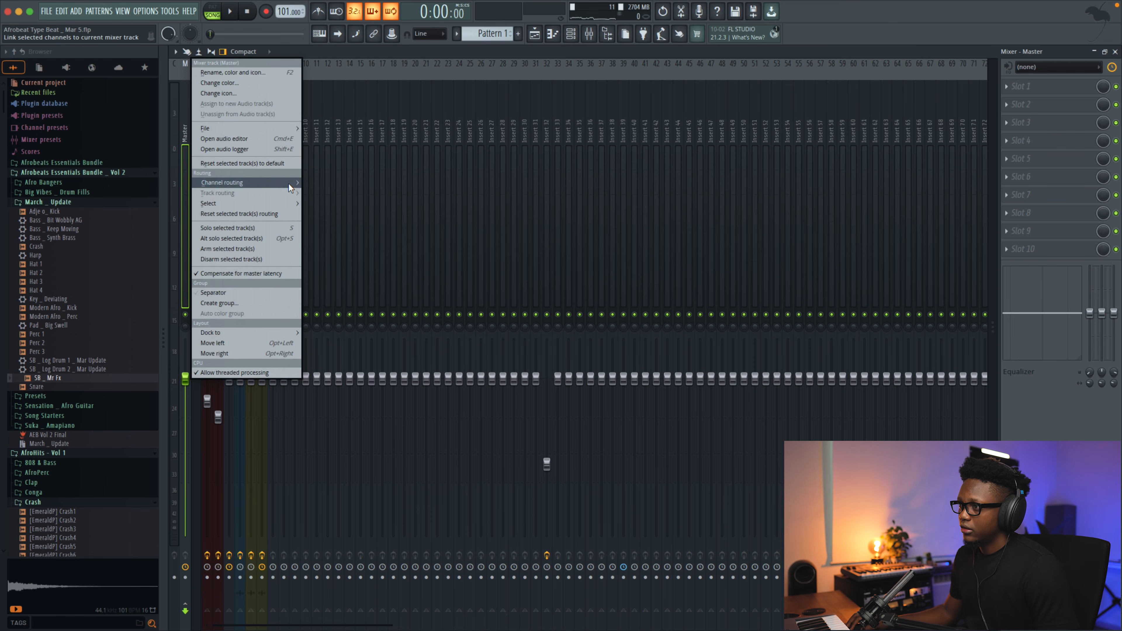
mouse_move(289, 129)
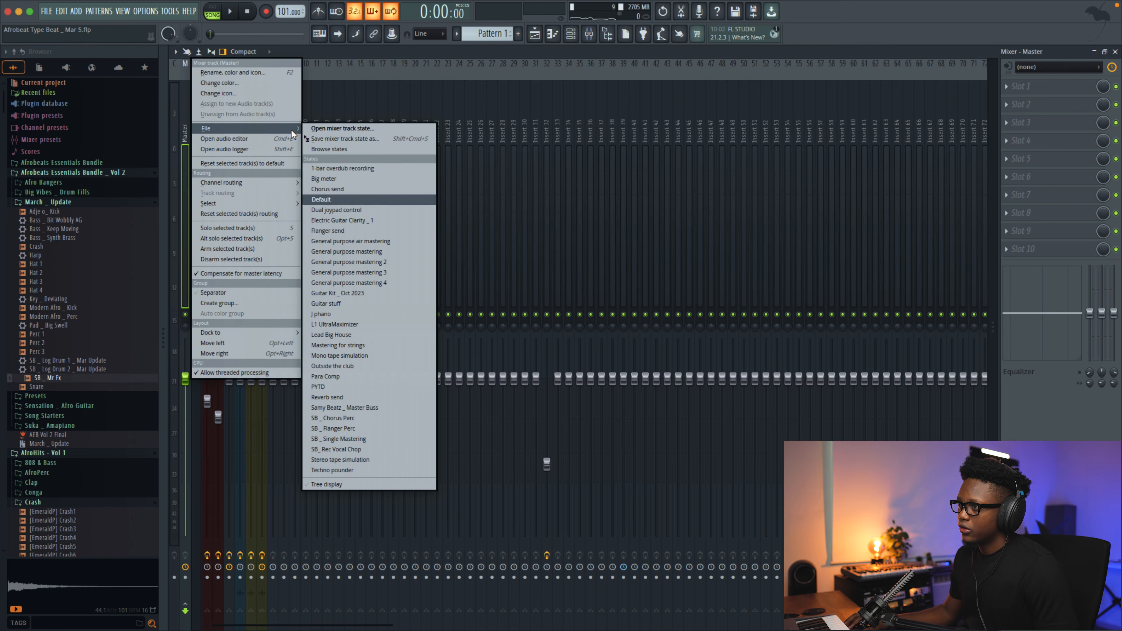
left_click(336, 324)
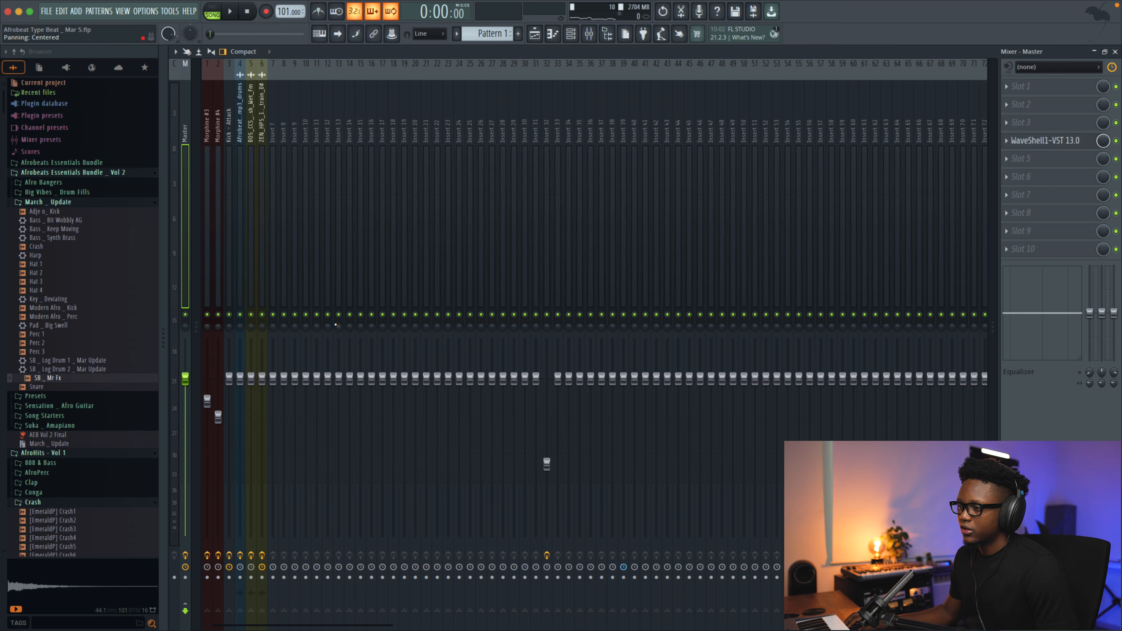
left_click_drag(1055, 234, 1048, 194)
Set the L1 UltraMaximizer threshold on the master to -7.9 dB while the beat plays.
left_click(1048, 194)
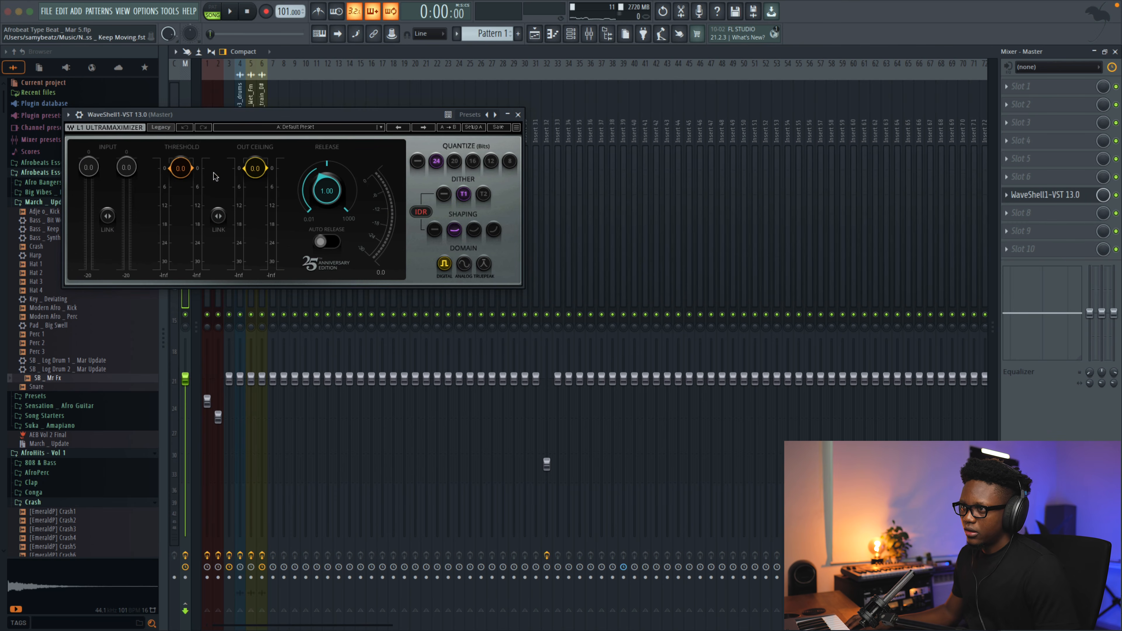
key("space")
left_click_drag(180, 186, 181, 192)
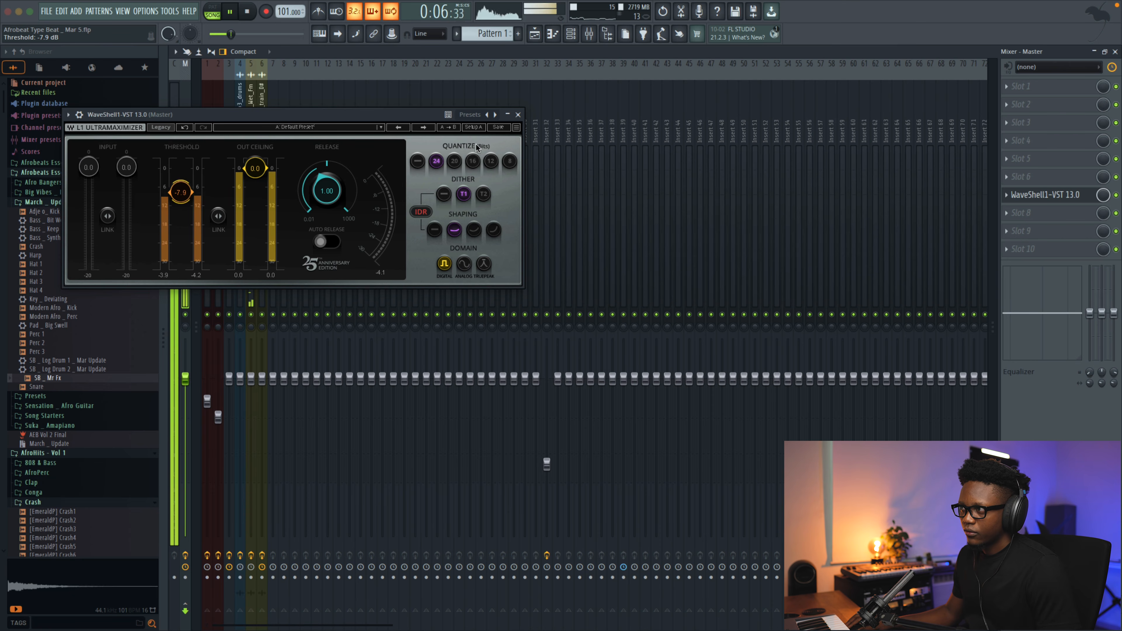
key("space")
left_click(518, 114)
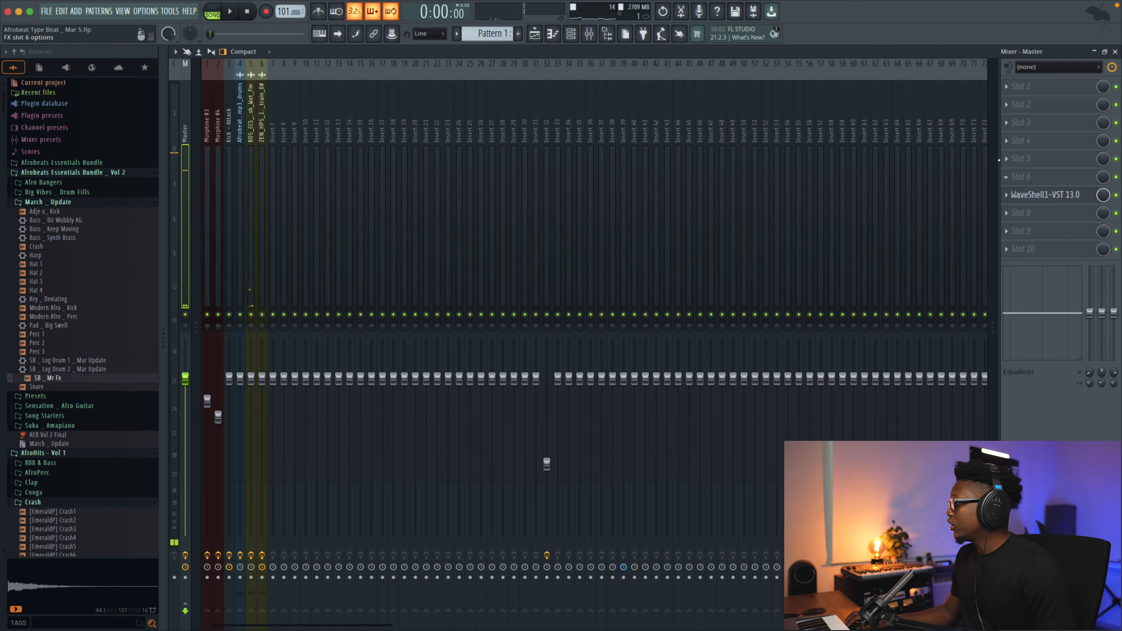
Load SSL Fusion Vintage Drive into slot 3 of the master and briefly audition the beat through it.
left_click(1013, 127)
mouse_move(859, 200)
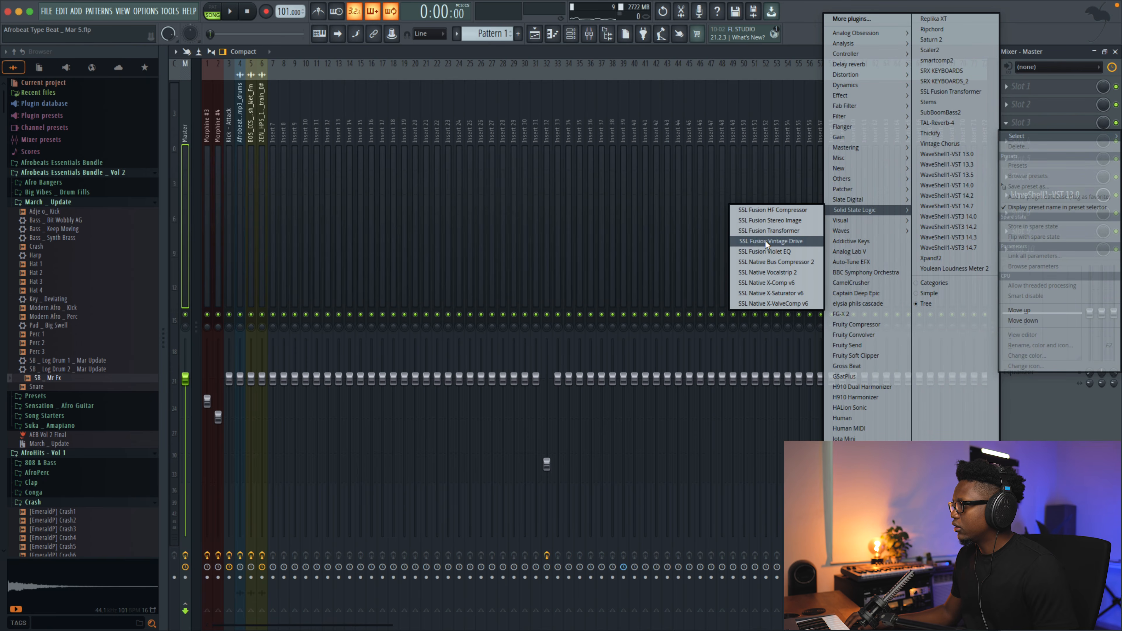
left_click(778, 241)
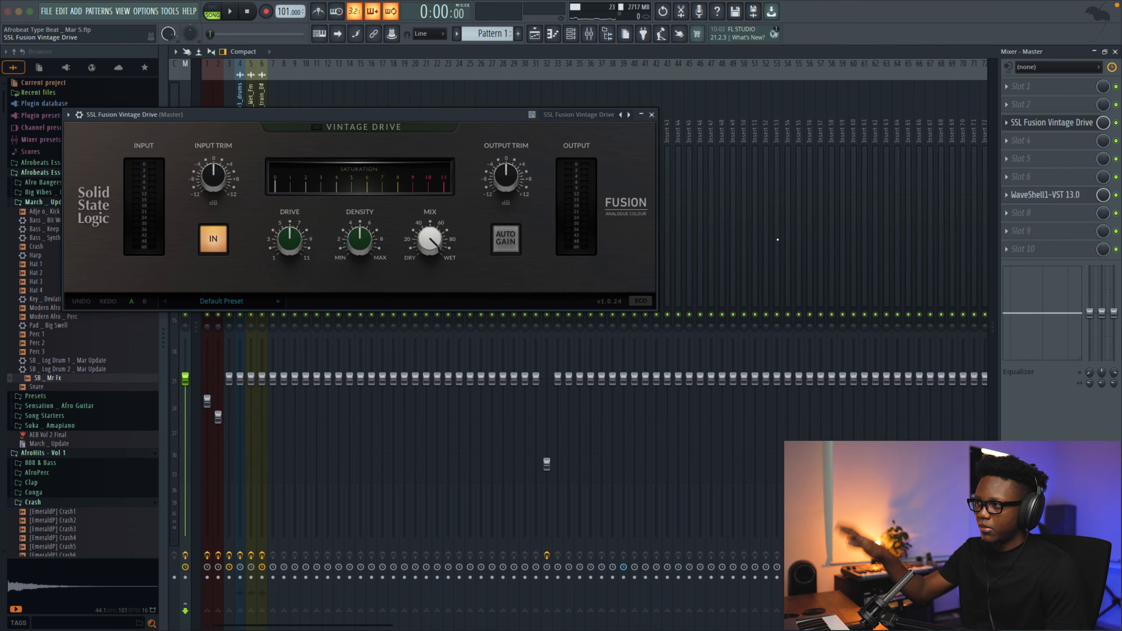
key("space")
key("space")
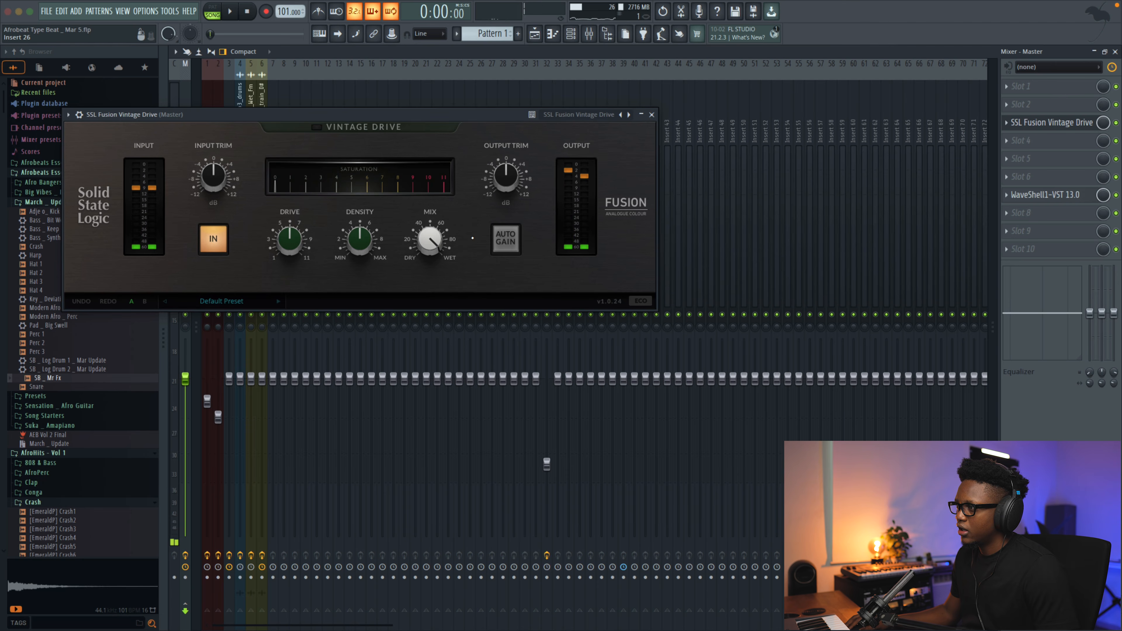
Enable auto gain on Vintage Drive and set its drive to 7.5 during playback.
left_click(505, 241)
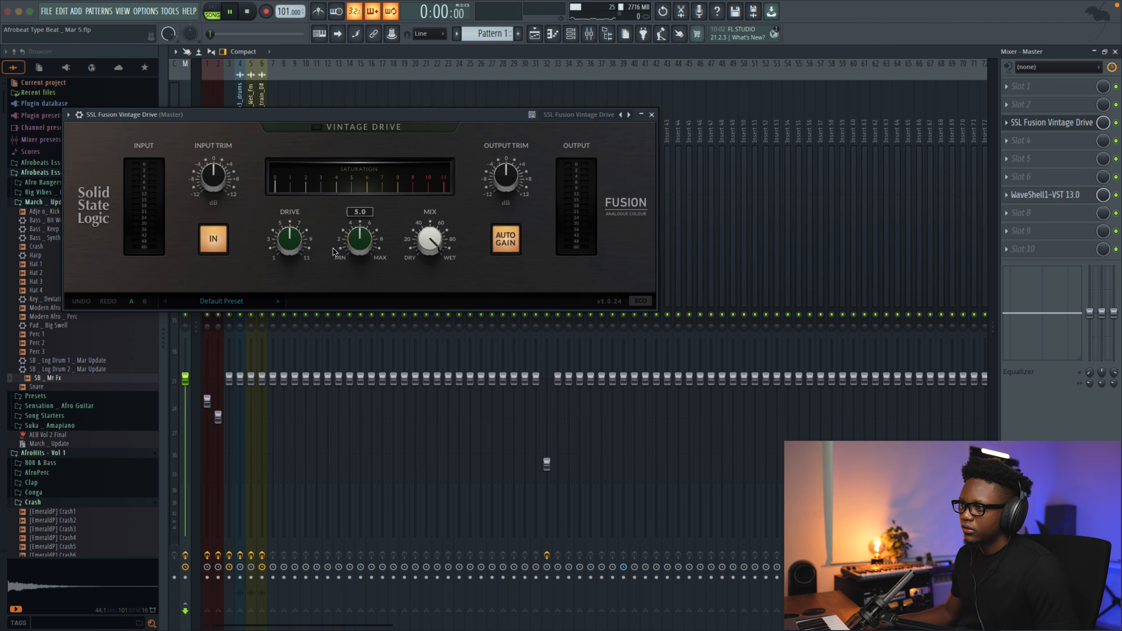
key("space")
left_click_drag(290, 236, 283, 191)
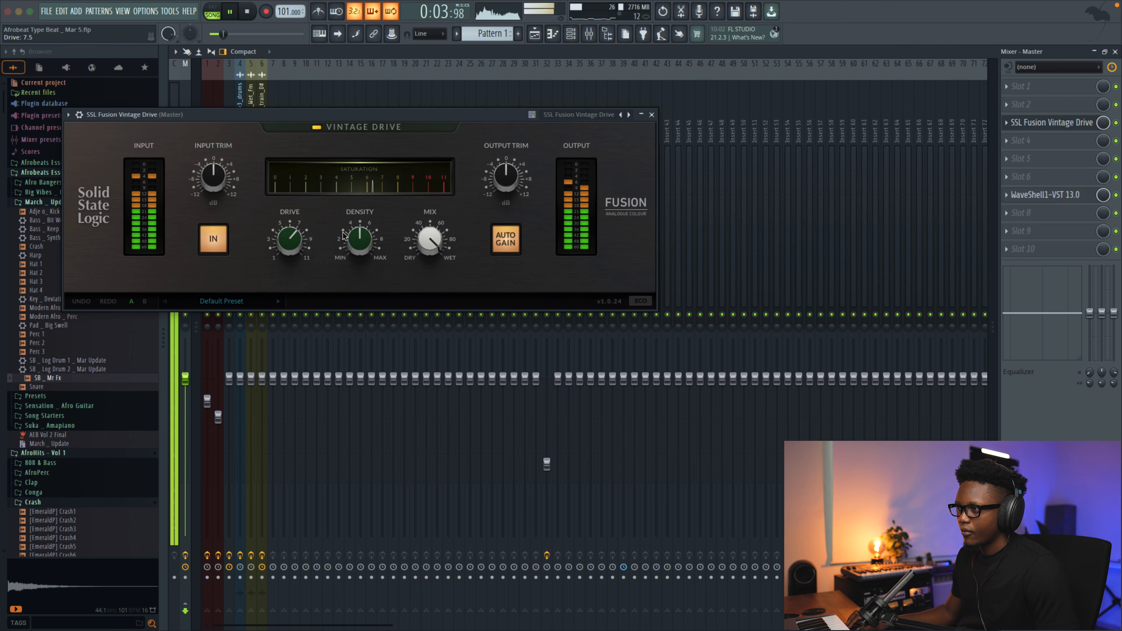
Raise the density slightly and lower the wet mix of Vintage Drive.
left_click_drag(343, 235, 362, 227)
mouse_move(433, 235)
left_click_drag(425, 287, 426, 308)
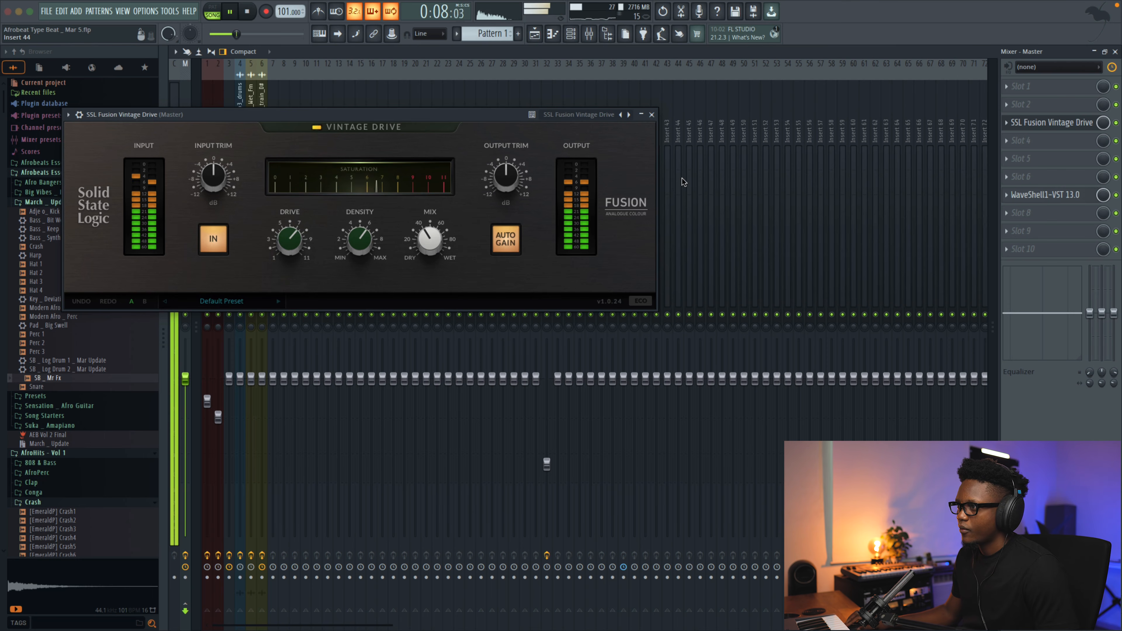
left_click(651, 115)
key("space")
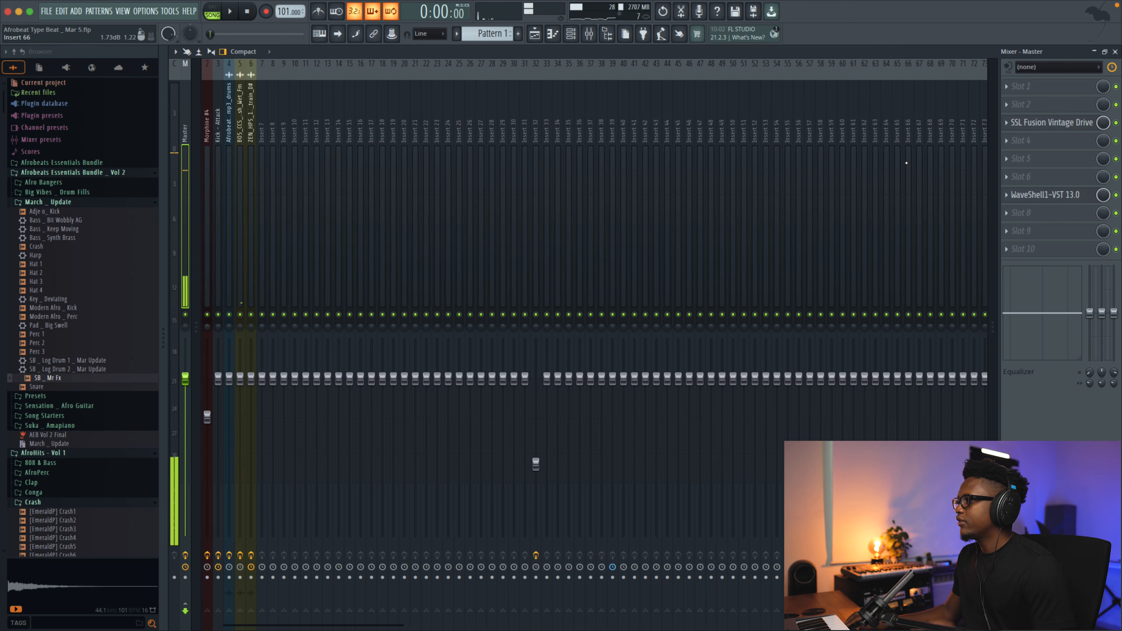
Try the Analog Obsession KONSOL effect in slot 4 of the master with its input raised to 9.9 dB.
left_click(1011, 142)
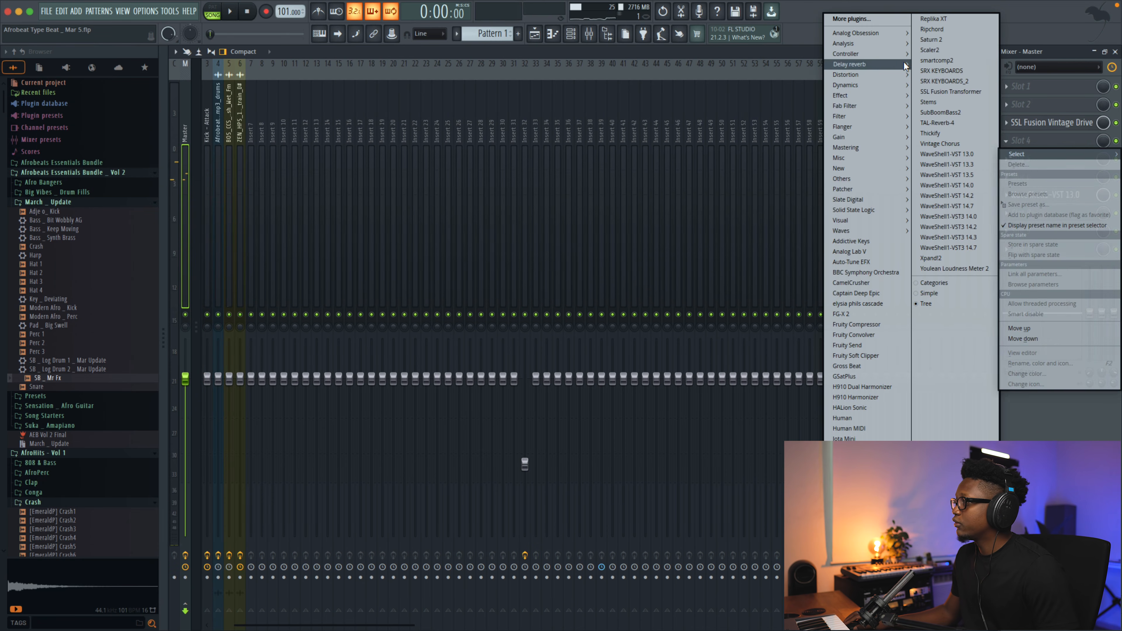
mouse_move(880, 33)
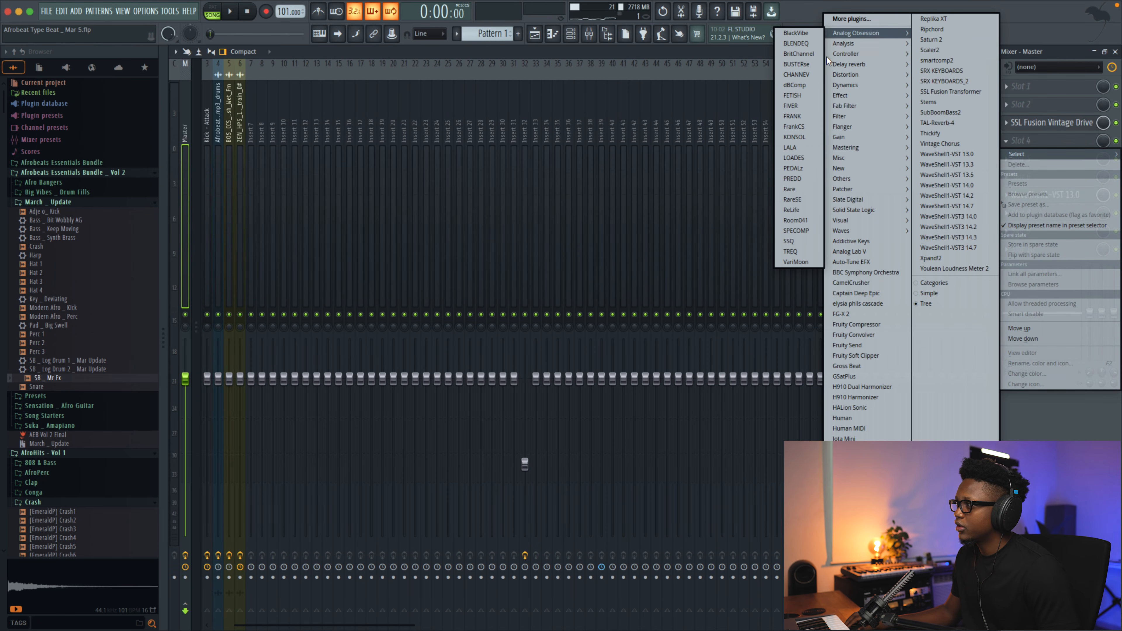
left_click(795, 137)
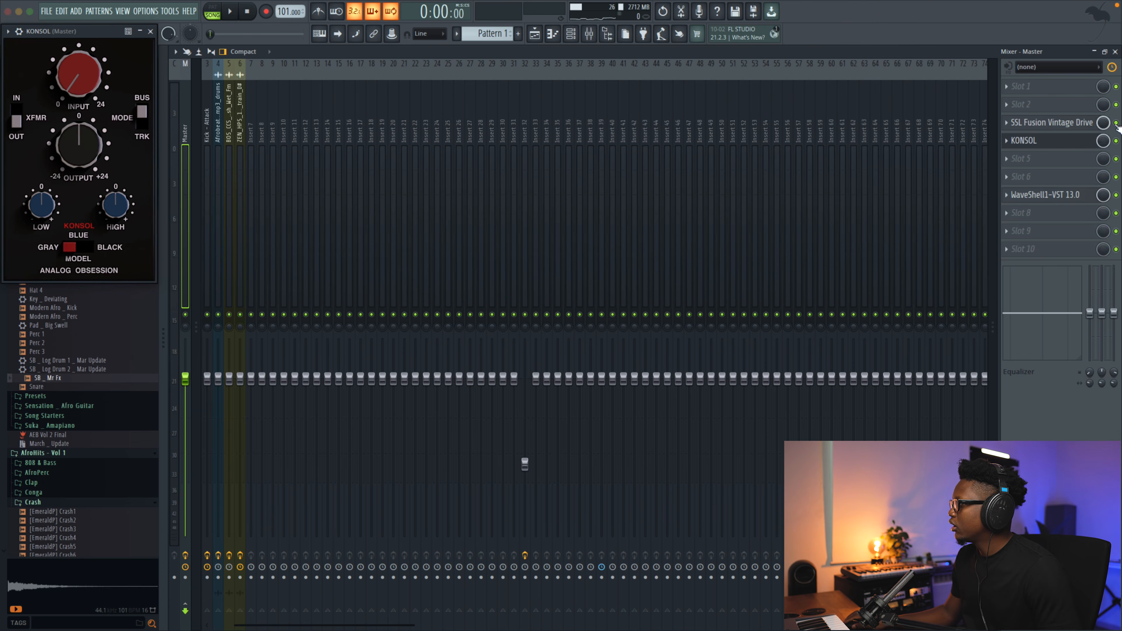
left_click_drag(84, 82, 39, 52)
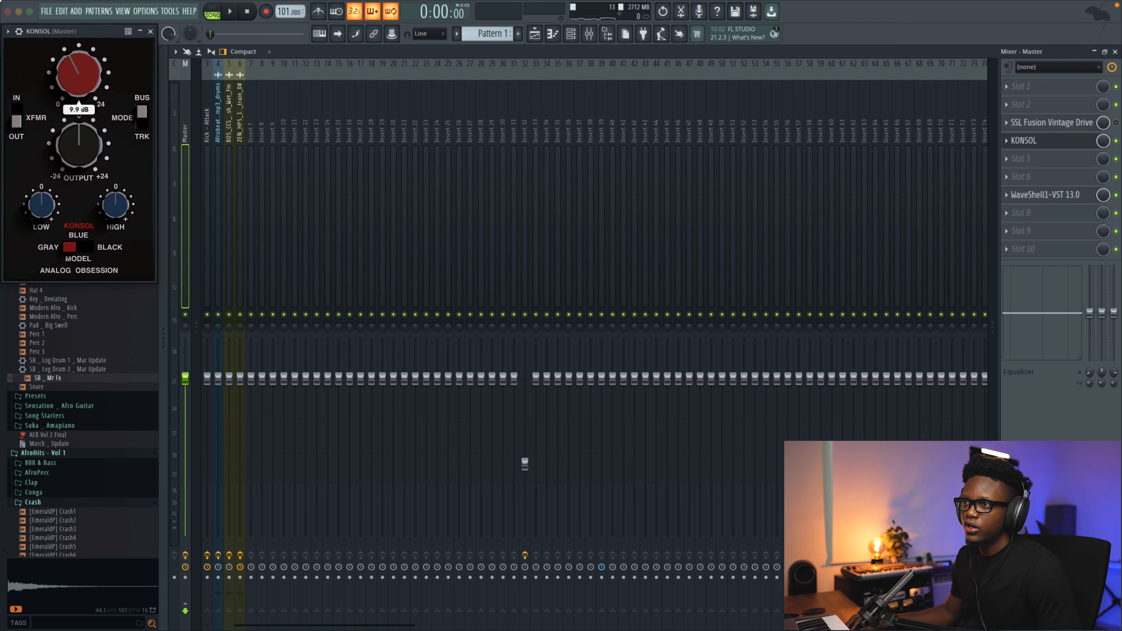
Reduce KONSOL's input to 4.6 dB and audition its effect on the beat.
key("space")
mouse_move(67, 76)
left_mouse_down()
mouse_move(67, 14)
mouse_move(69, 75)
left_mouse_up()
key("space")
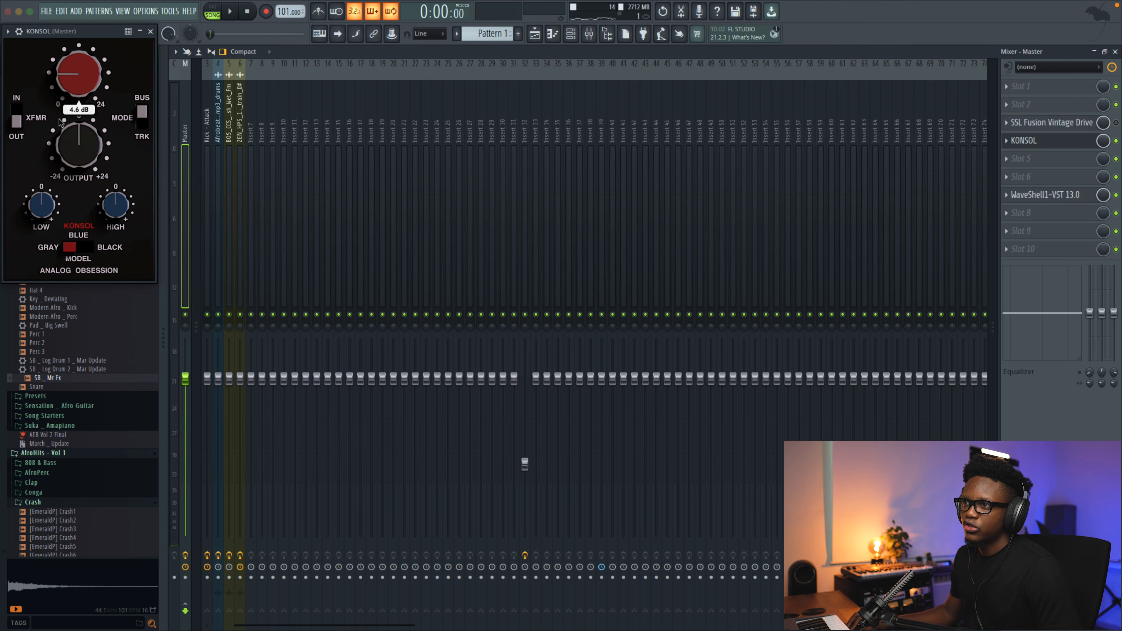
key("space")
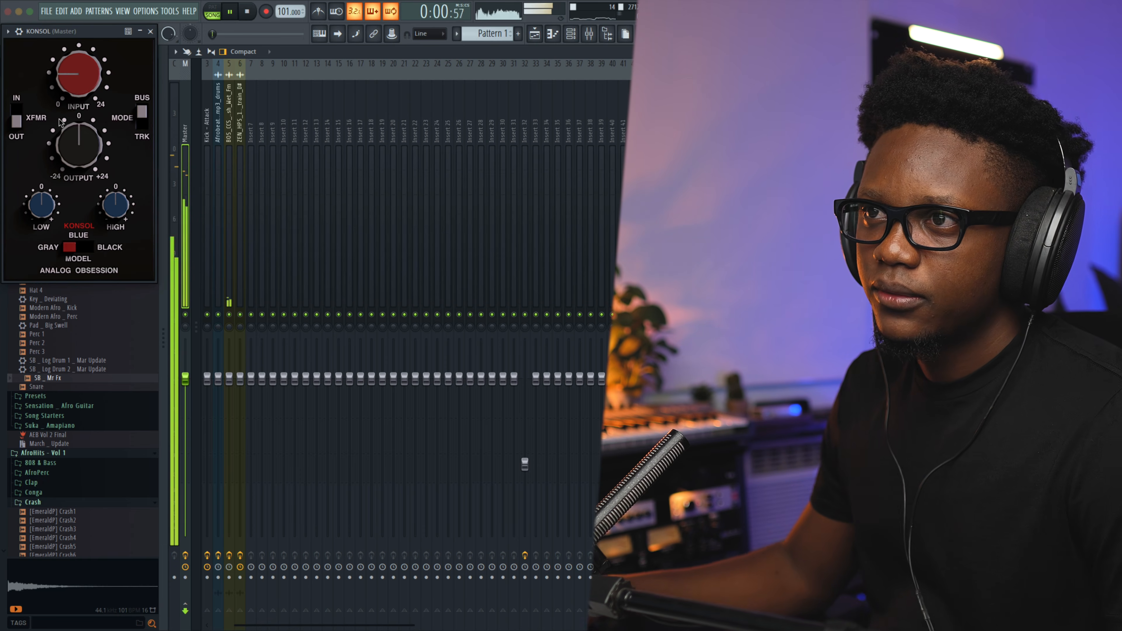
left_click_drag(88, 76, 86, 73)
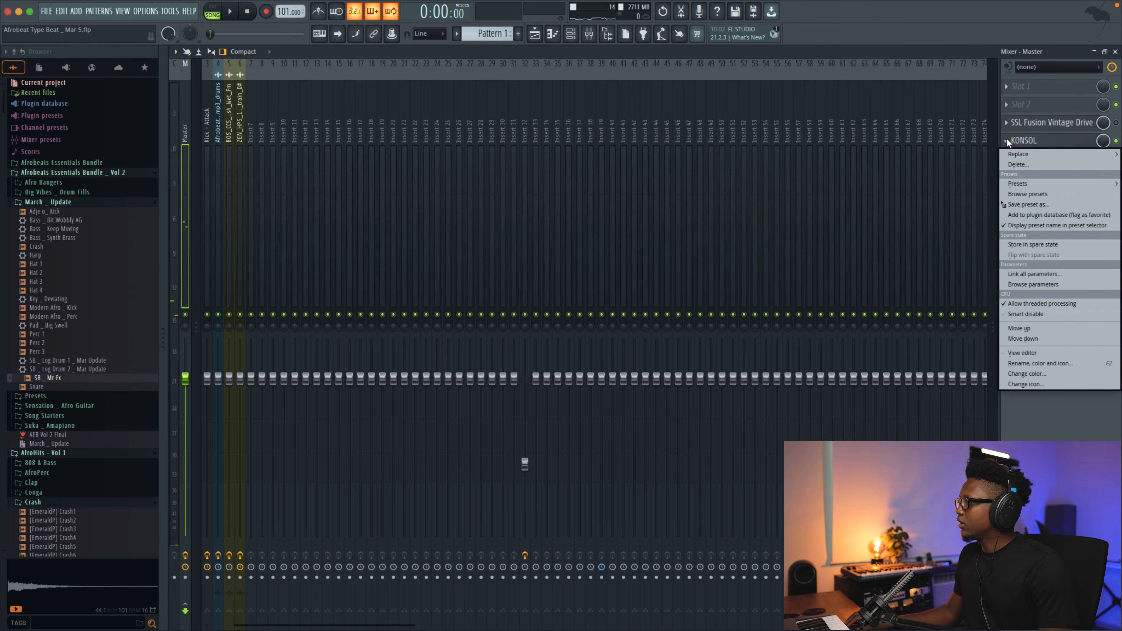
Delete the KONSOL effect from slot 4 of the master.
left_click(1021, 164)
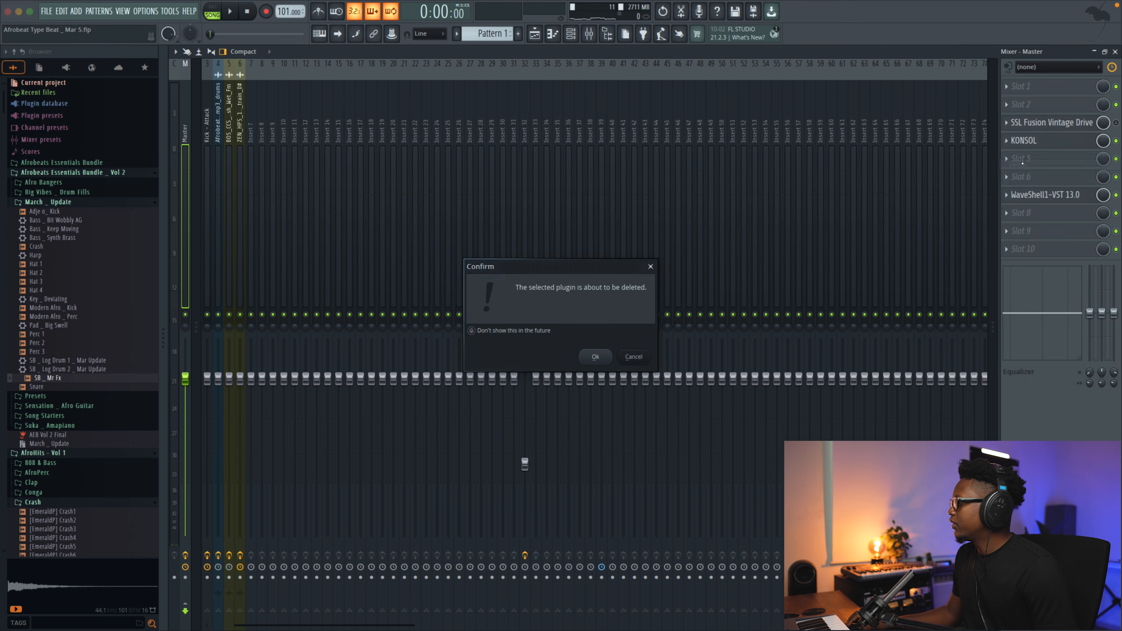
key("Return")
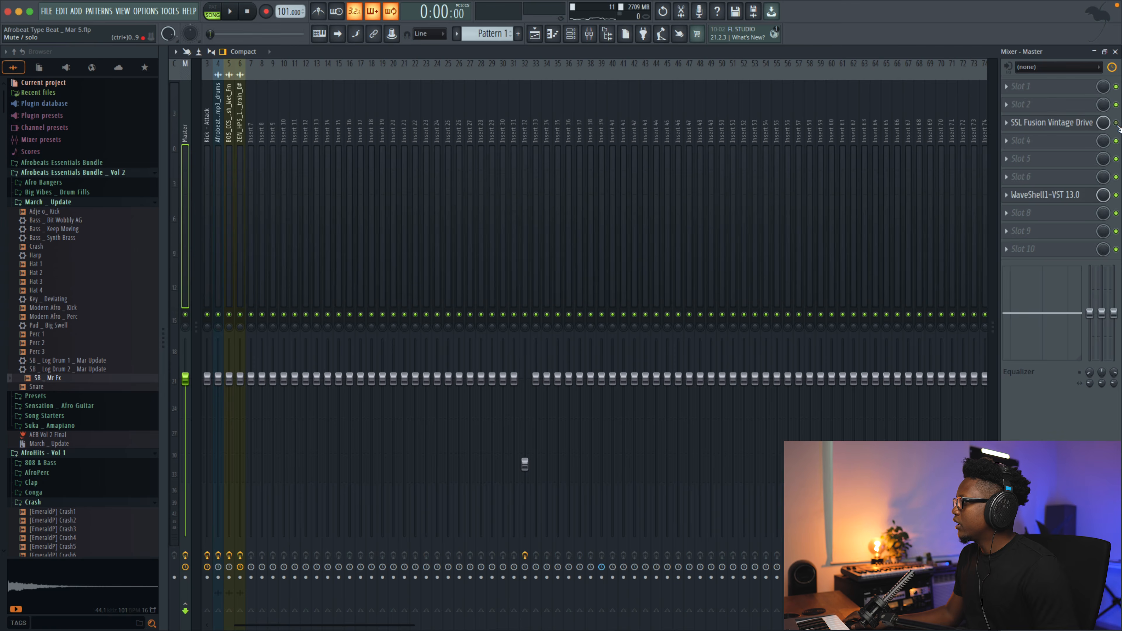
Load SSL Fusion Violet EQ into slot 4 of the master and boost its high band by 8.2 dB, auditioning the beat.
left_click(1009, 142)
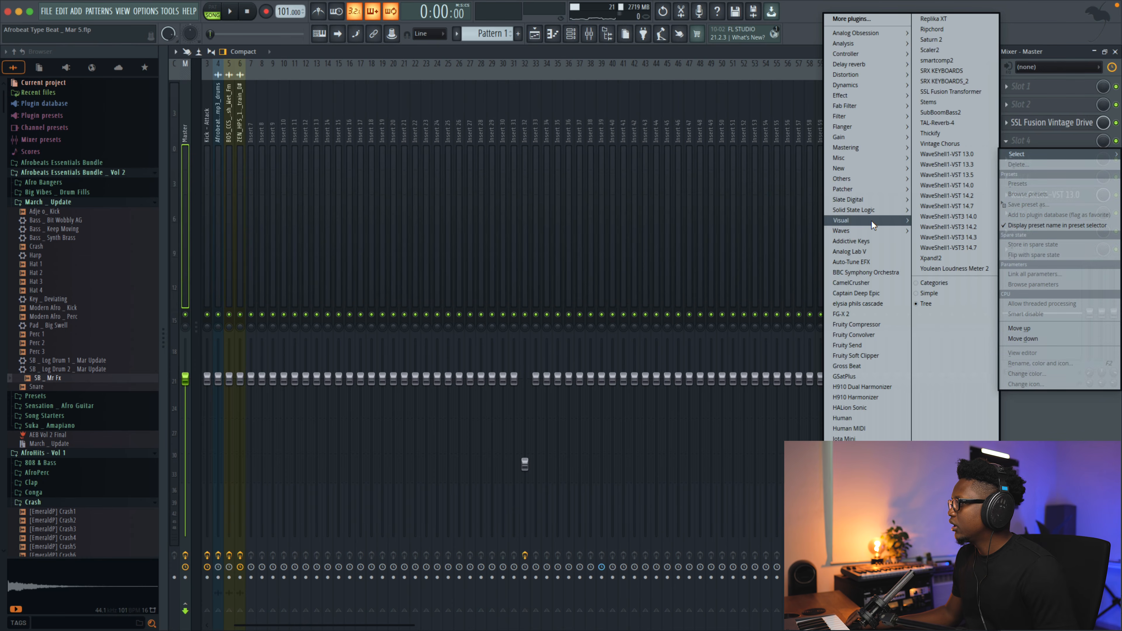
mouse_move(863, 209)
left_click(782, 250)
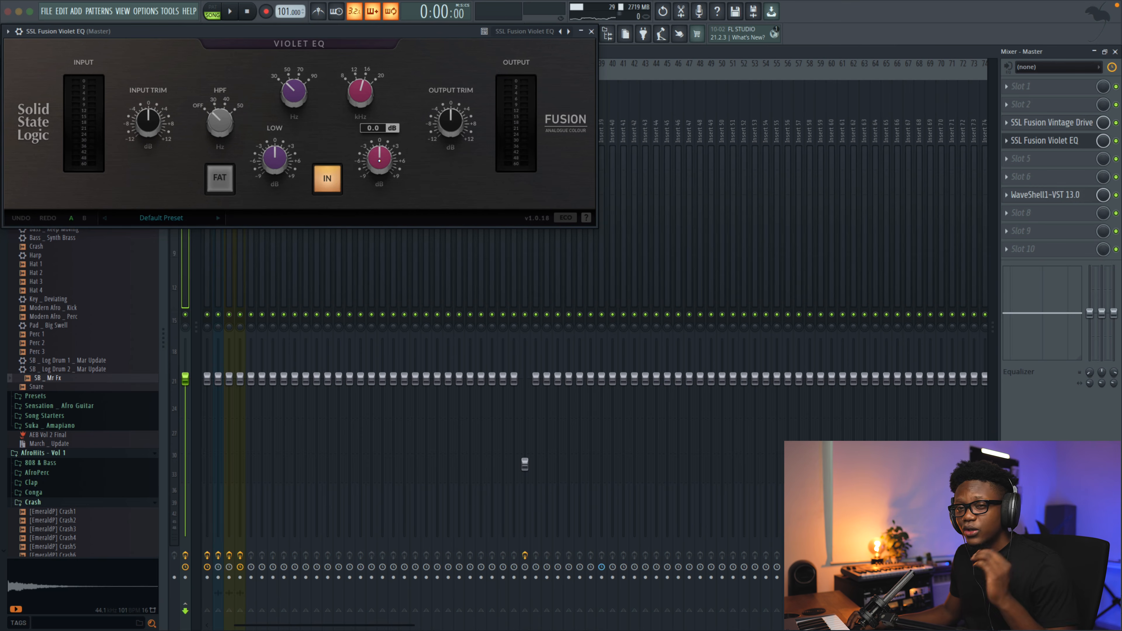
mouse_move(380, 161)
left_mouse_down()
mouse_move(347, 91)
mouse_move(379, 139)
left_mouse_up()
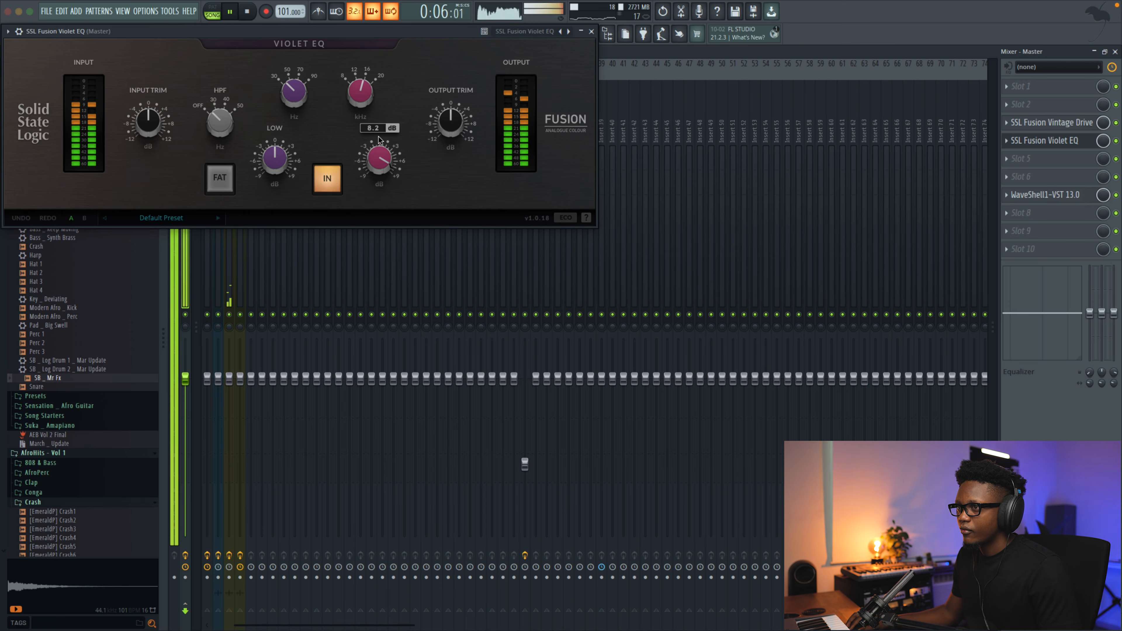
left_click(591, 31)
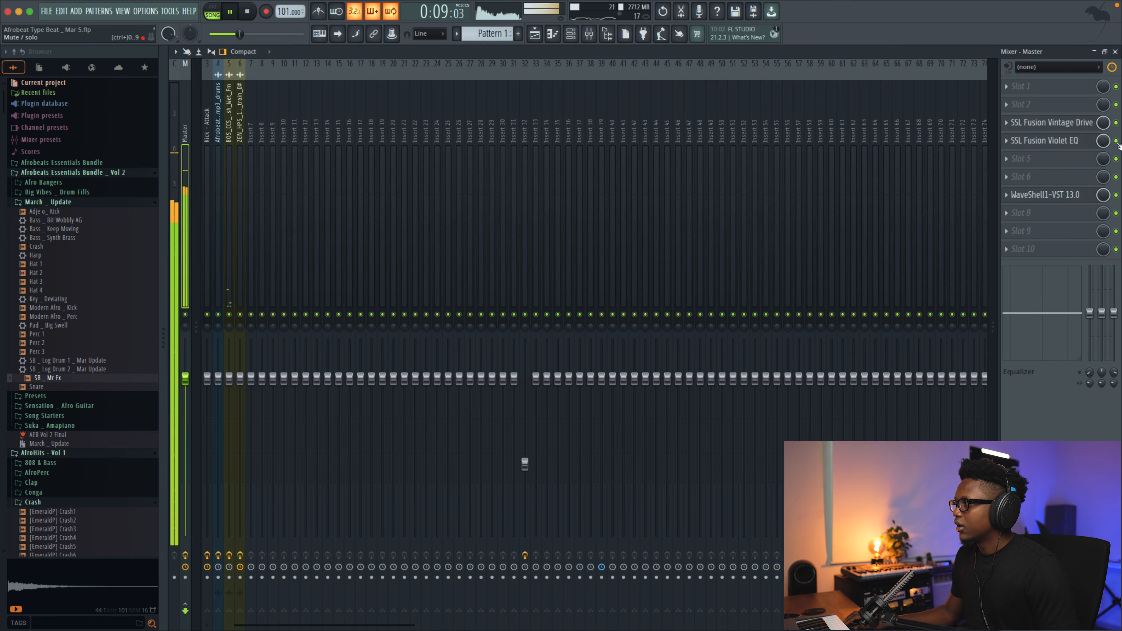
key("space")
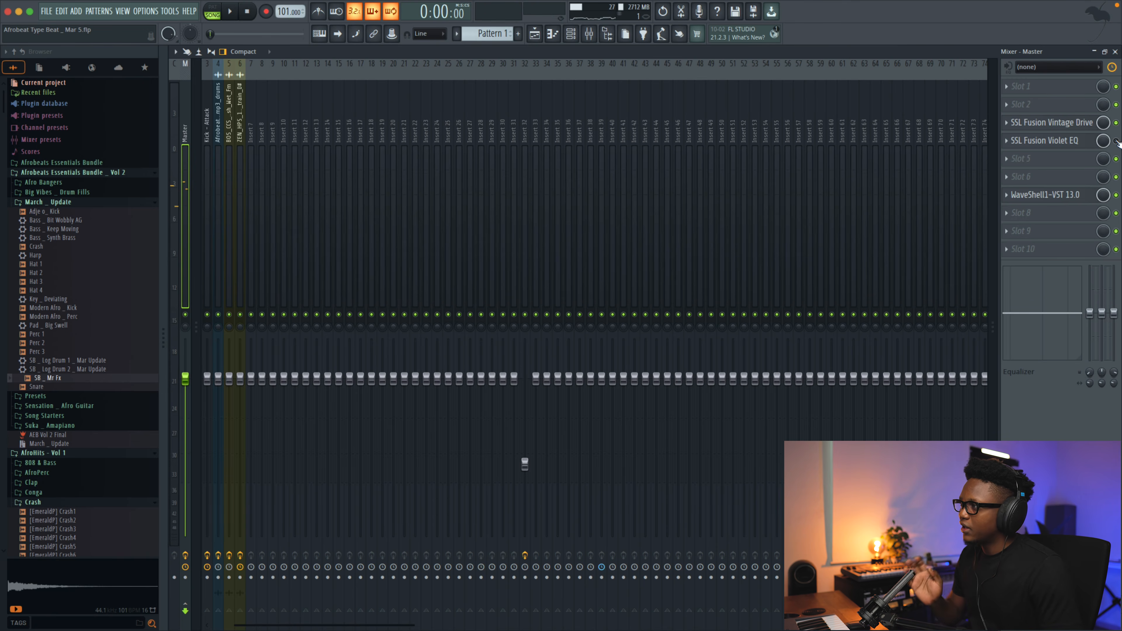
key("space")
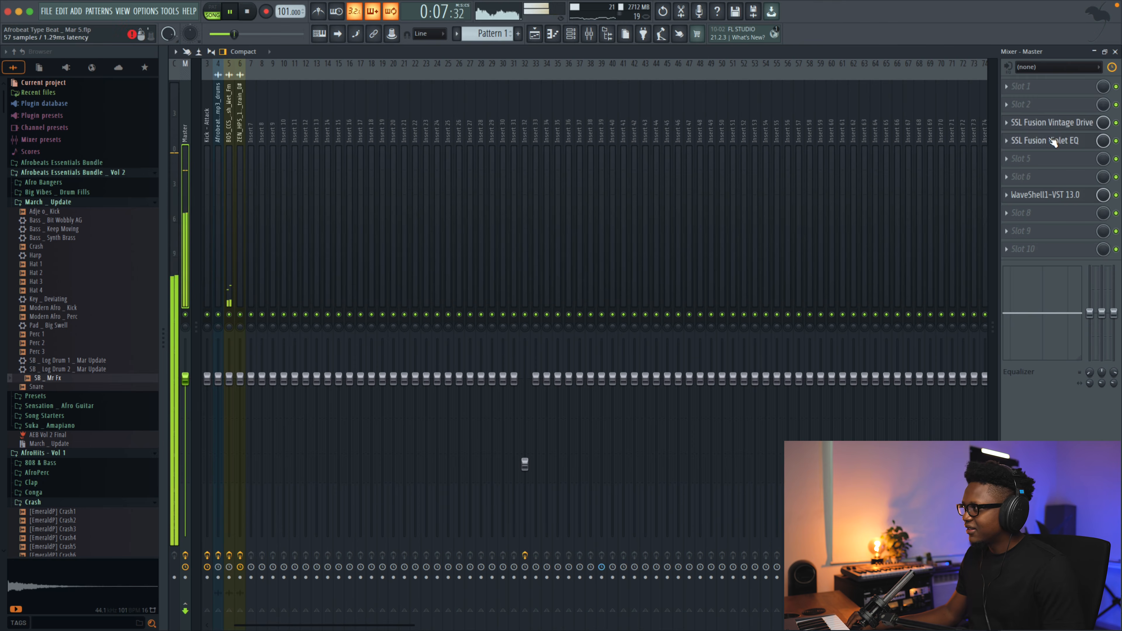
Rename the Morphine channel in the channel rack as Key.
key("F5")
key("space")
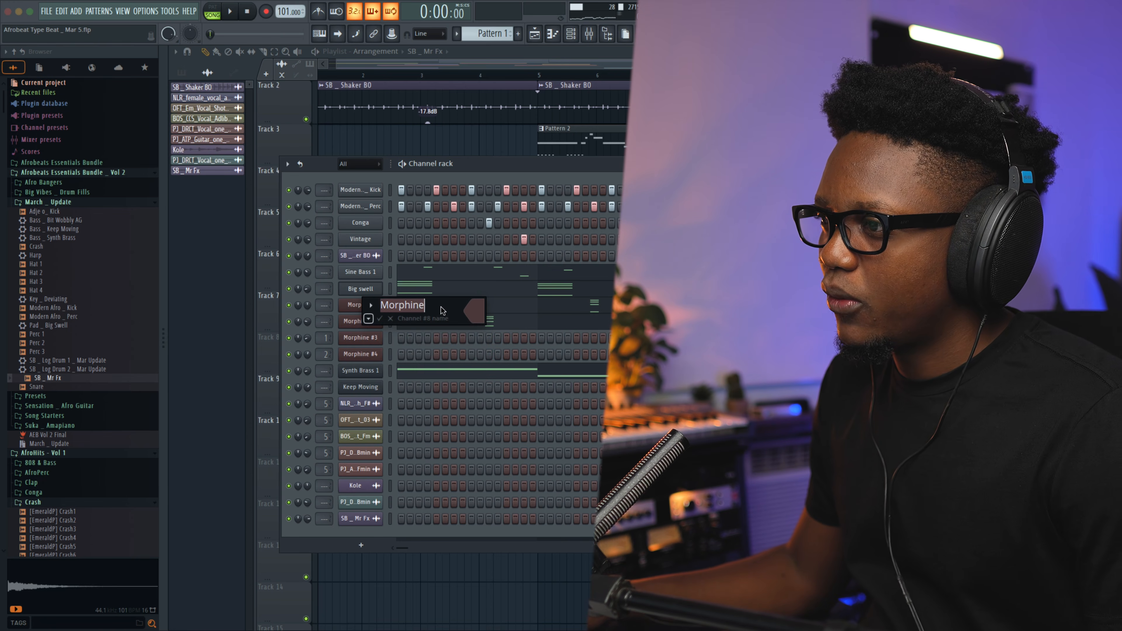
type("Key")
key("Return")
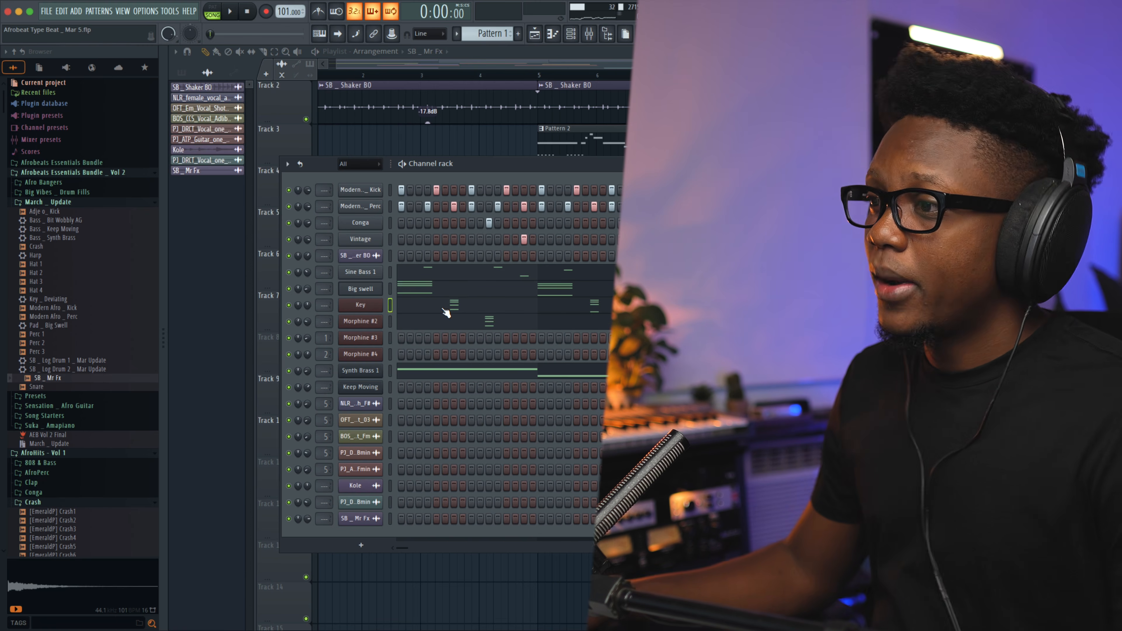
Check the Morphine #2 preset and rename channels Morphine #2, #3 and #4 as Harp, Violon and Harp Solo.
left_click(382, 322)
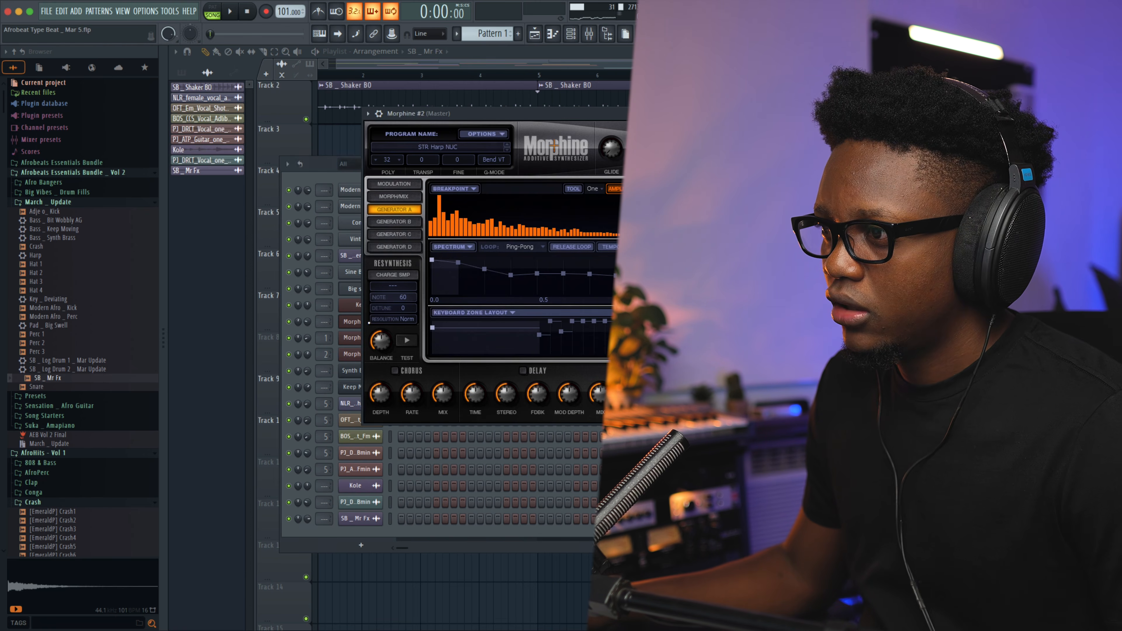
key("Escape")
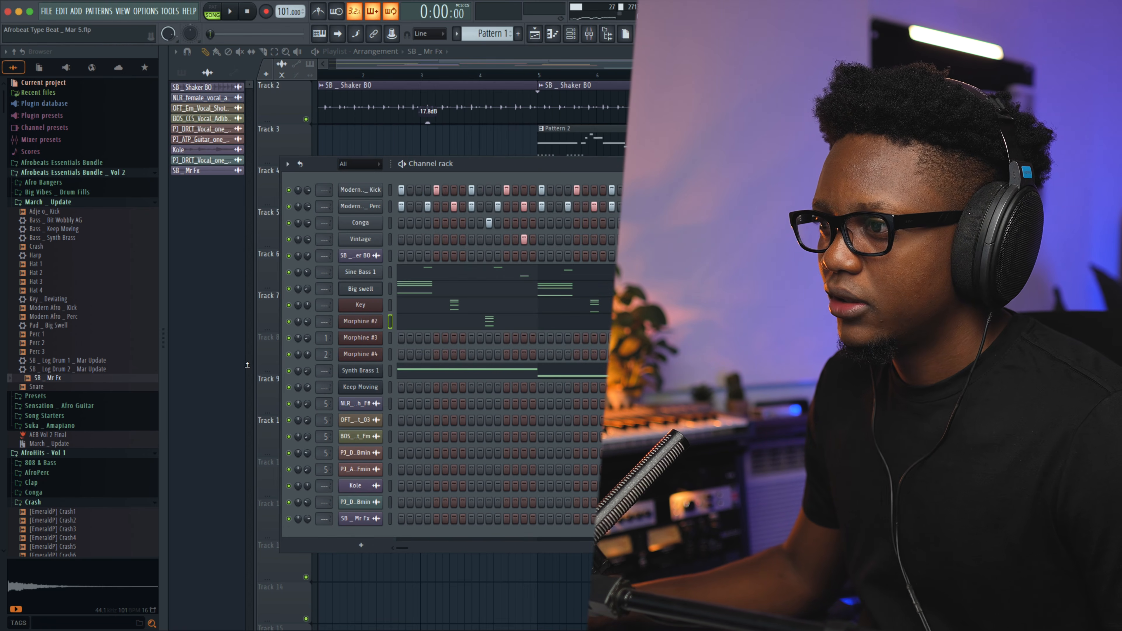
middle_click(371, 325)
type("Harp Solo")
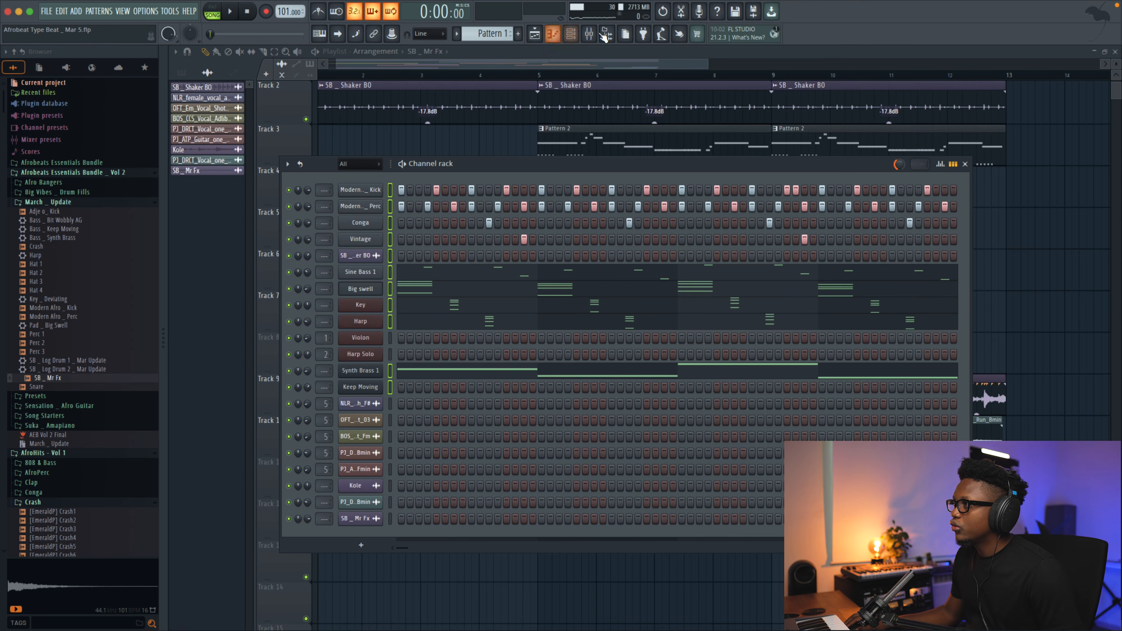
Route the selected channels to consecutive mixer tracks starting from Insert 13.
left_click(591, 37)
left_click(591, 37)
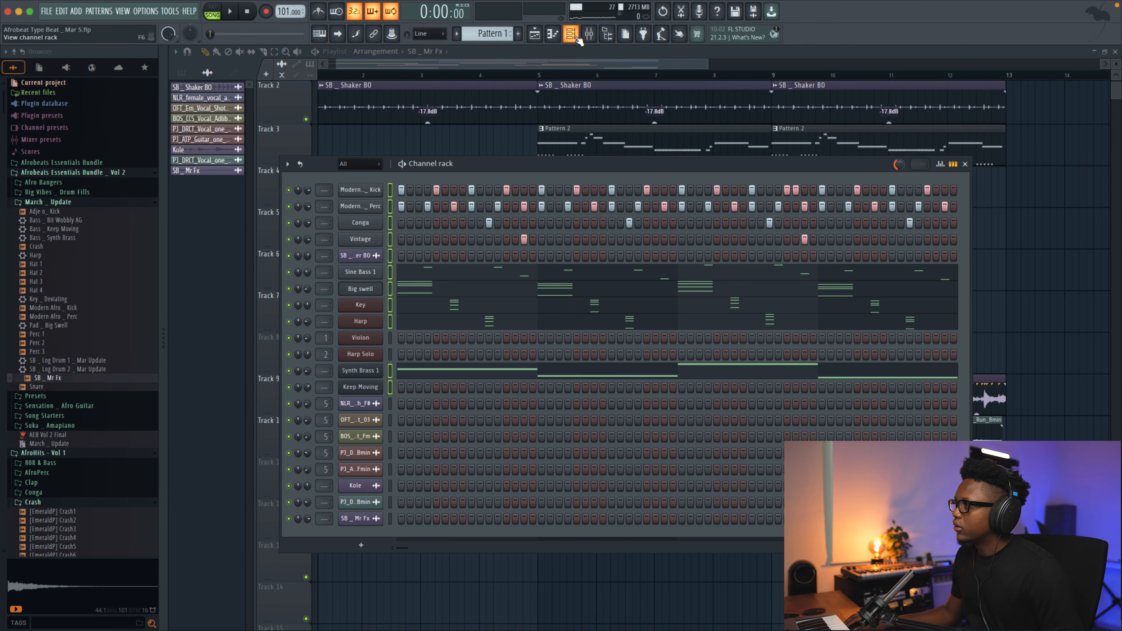
left_click(590, 34)
left_click(339, 118)
right_click(340, 118)
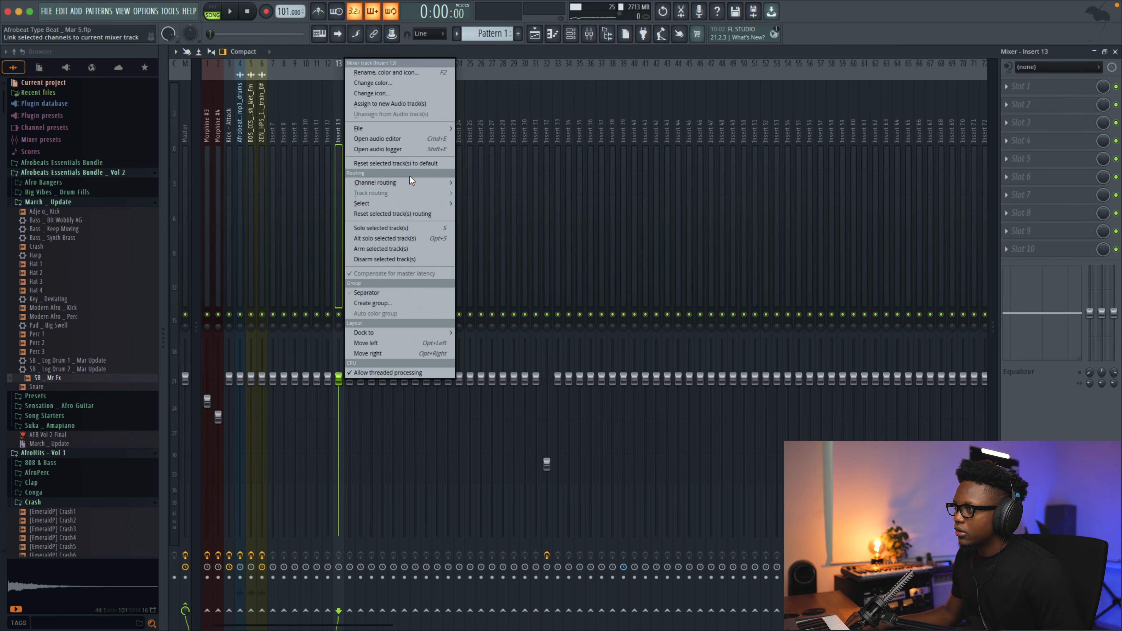
mouse_move(395, 182)
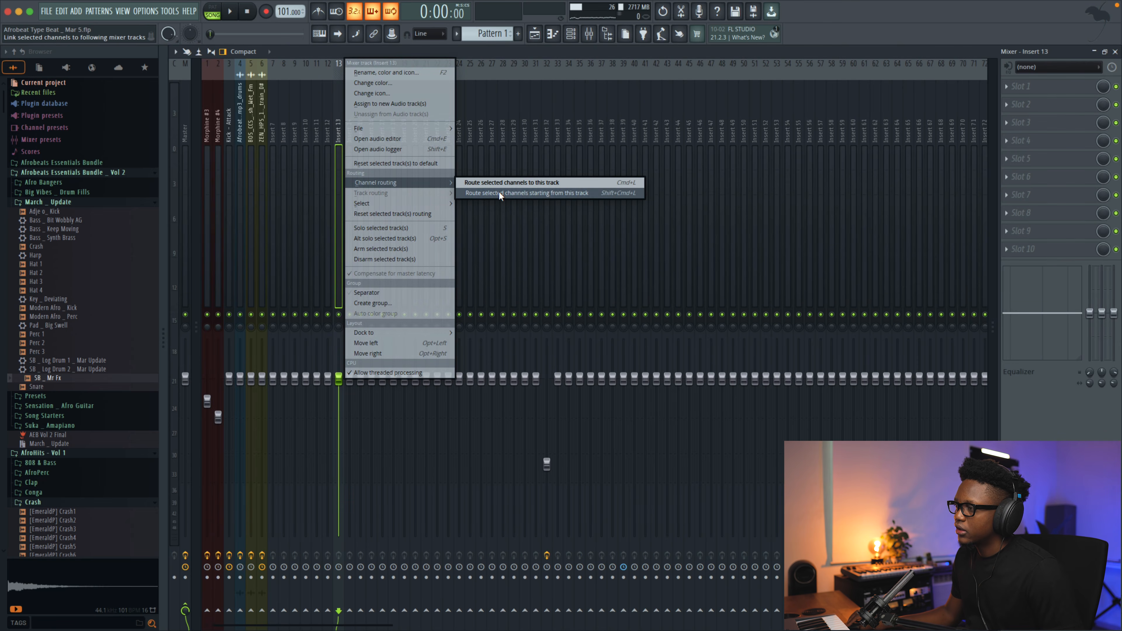
left_click(499, 192)
Move the Morphine #3 and Morphine #4 mixer tracks together to positions 17 and 18, between Sine Bass 1 and Big swell.
left_click_drag(207, 140, 227, 138)
left_click(217, 136)
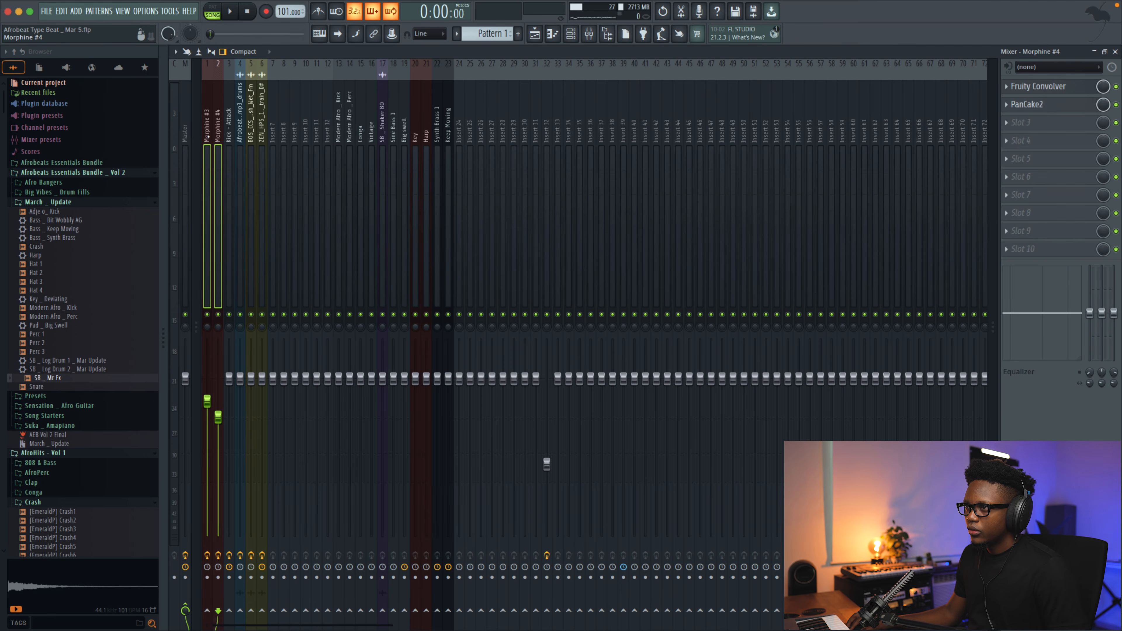
key("alt+Right")
key("alt+Right")
key("alt+Right")
key("alt+Right")
key("alt+Right")
key("alt+Right")
key("alt+Right")
key("alt+Right")
key("alt+Right")
key("alt+Right")
key("alt+Right")
key("alt+Right")
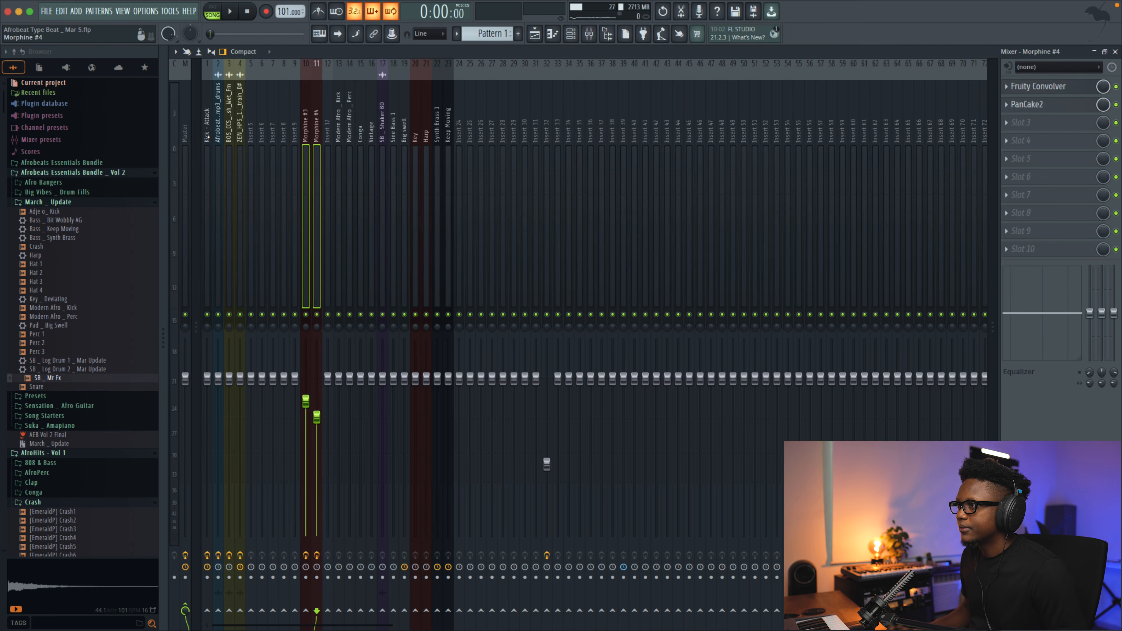
key("alt+Right")
key("alt+Right")
key("alt+Right")
key("alt+Right")
key("alt+Right")
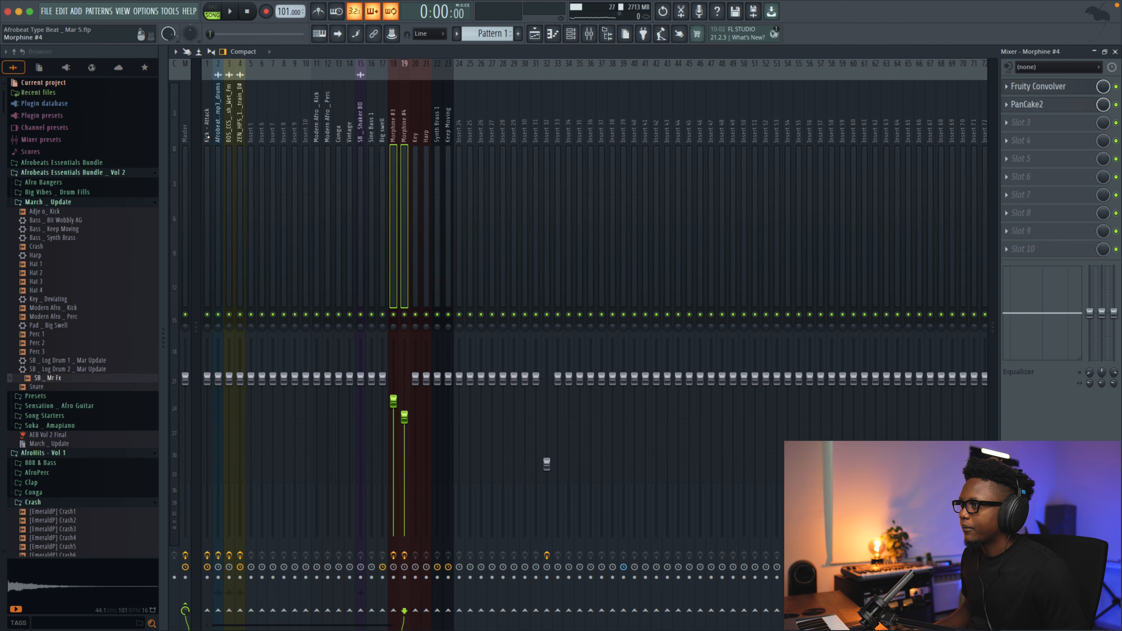
key("alt+Left")
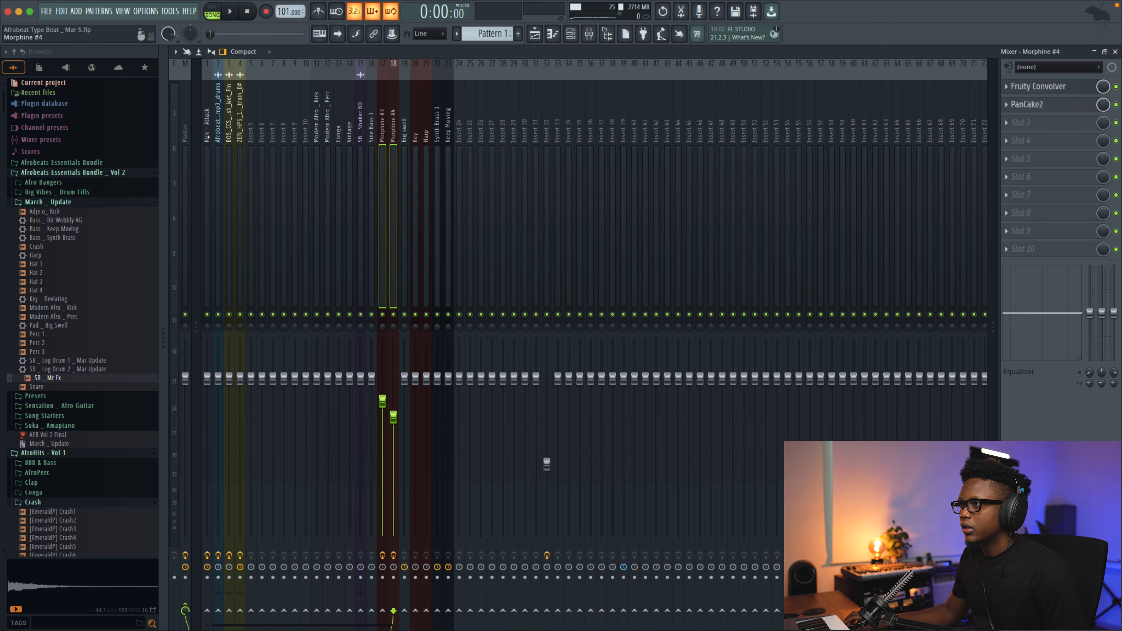
Audition the beat and move the Synth Brass 1 and Keep Moving mixer tracks directly after Sine Bass 1.
left_click(378, 130)
key("space")
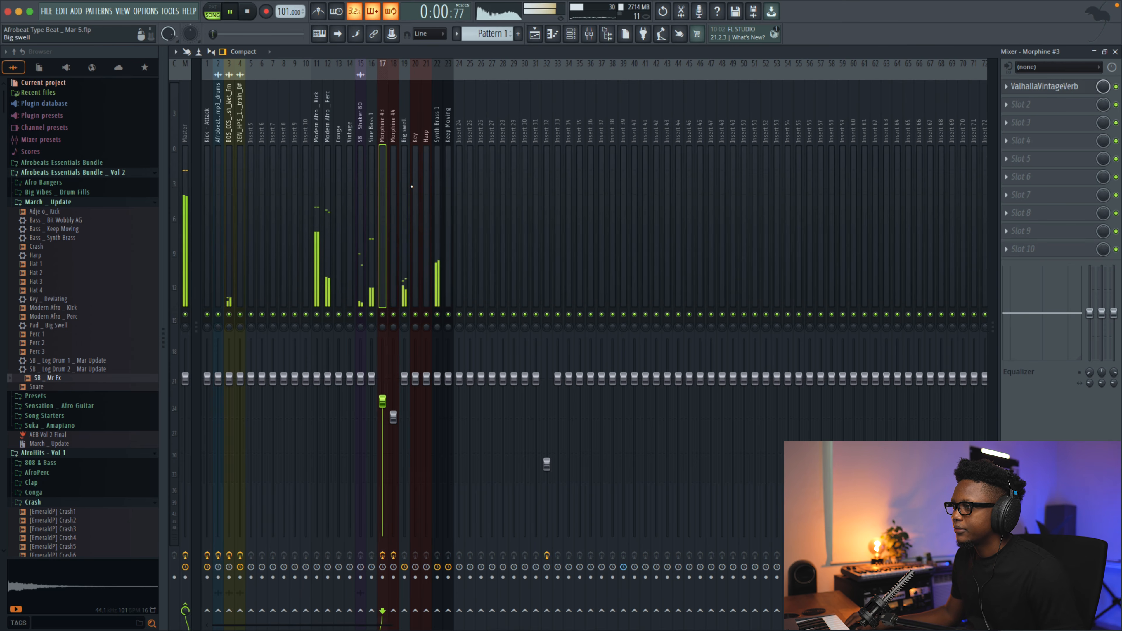
left_click(437, 185)
left_click(449, 162)
left_click(438, 166)
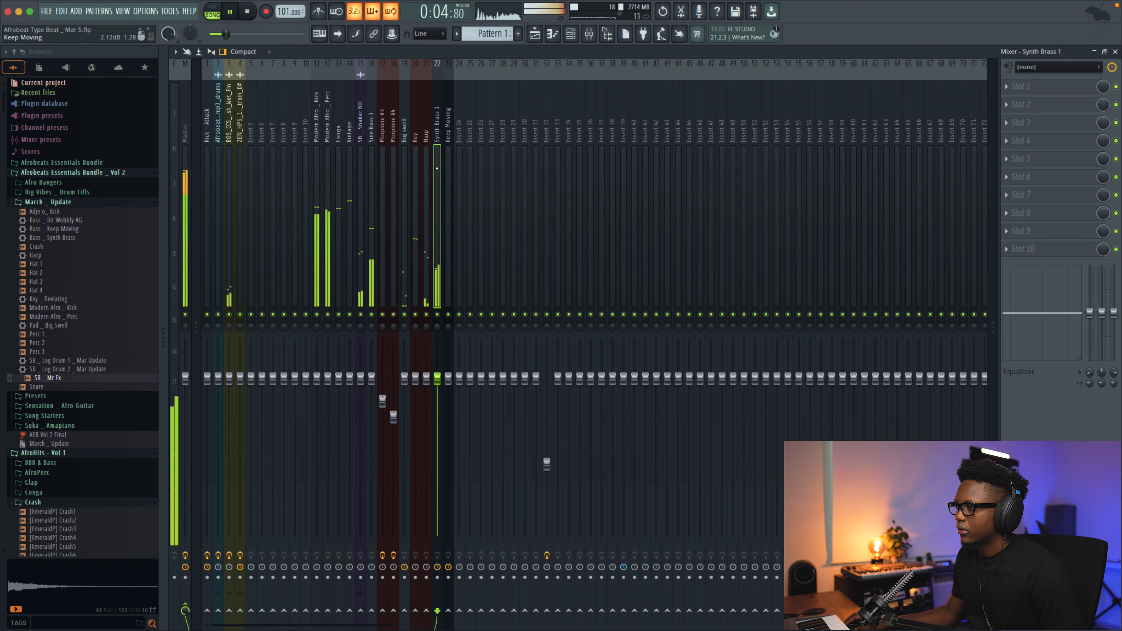
left_click(445, 166, "shift+super")
scroll(443, 167, "up", 3)
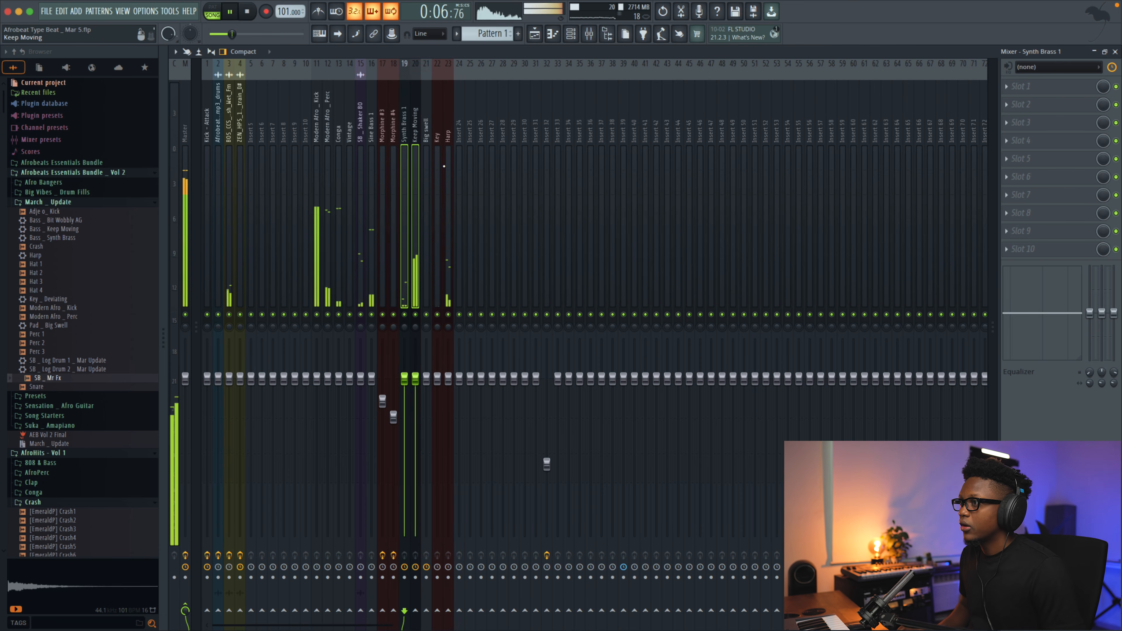
scroll(444, 166, "up", 2)
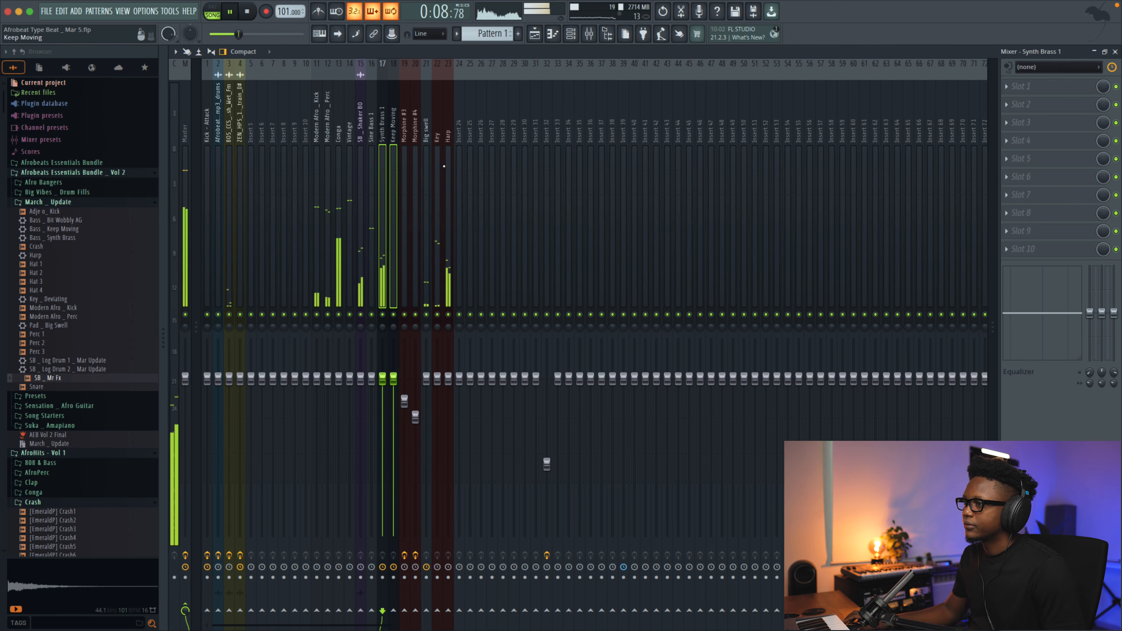
key("space")
Route the Morphine #3, Morphine #4, Big swell, Key and Harp tracks only to Insert 24, naming that bus Melody.
left_click_drag(404, 154, 455, 144)
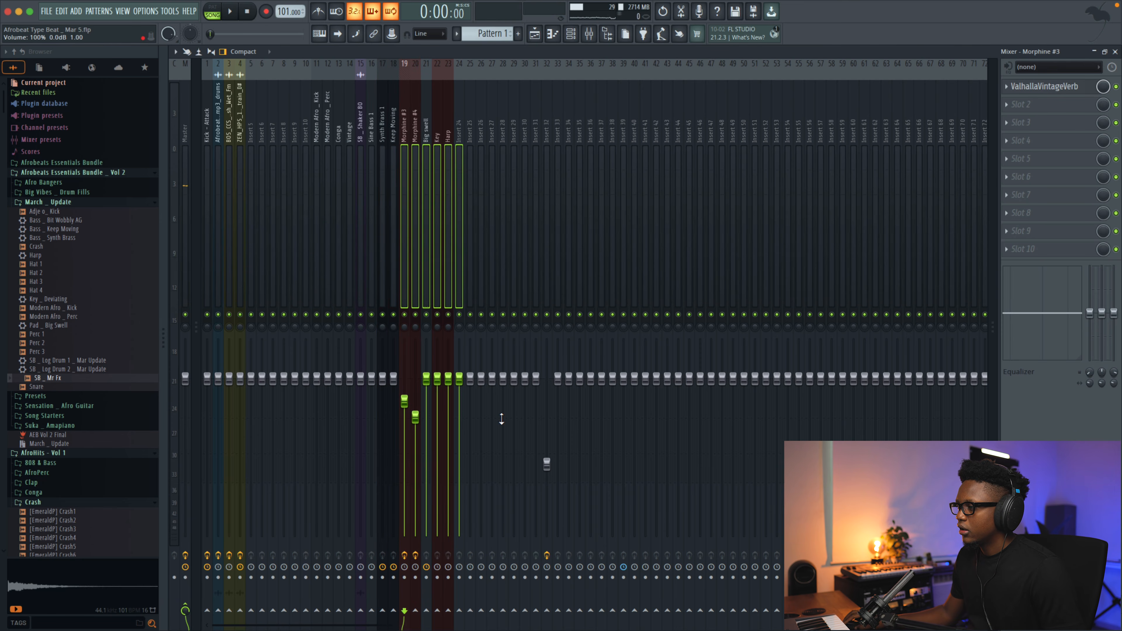
left_click(454, 221)
key("space")
left_click_drag(404, 199, 447, 199)
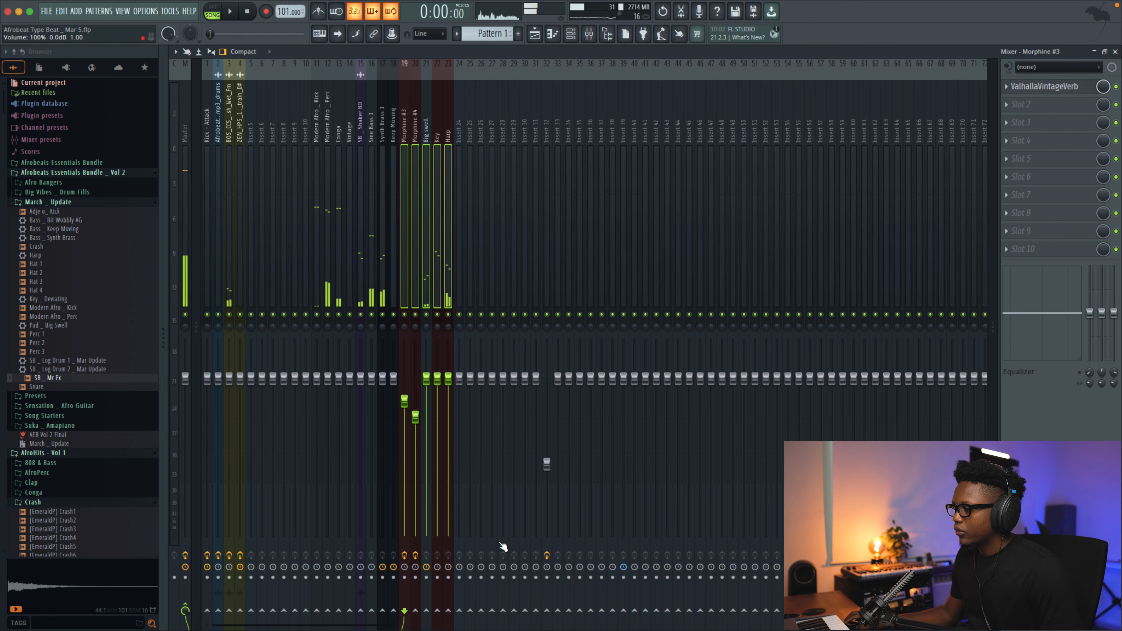
right_click(459, 610)
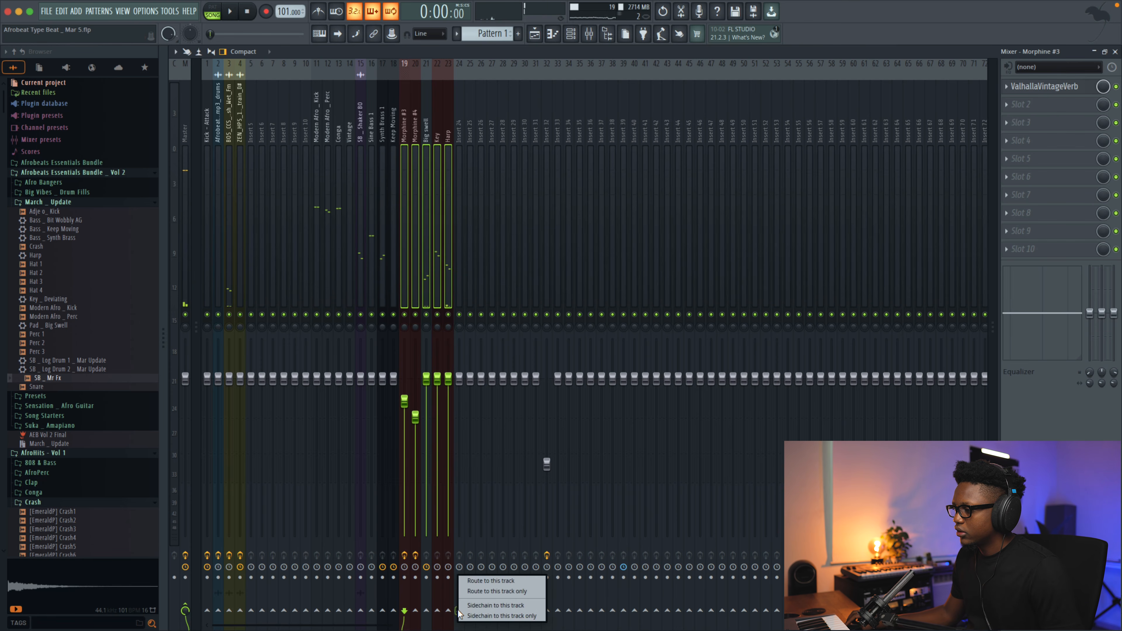
left_click(518, 594)
key("space")
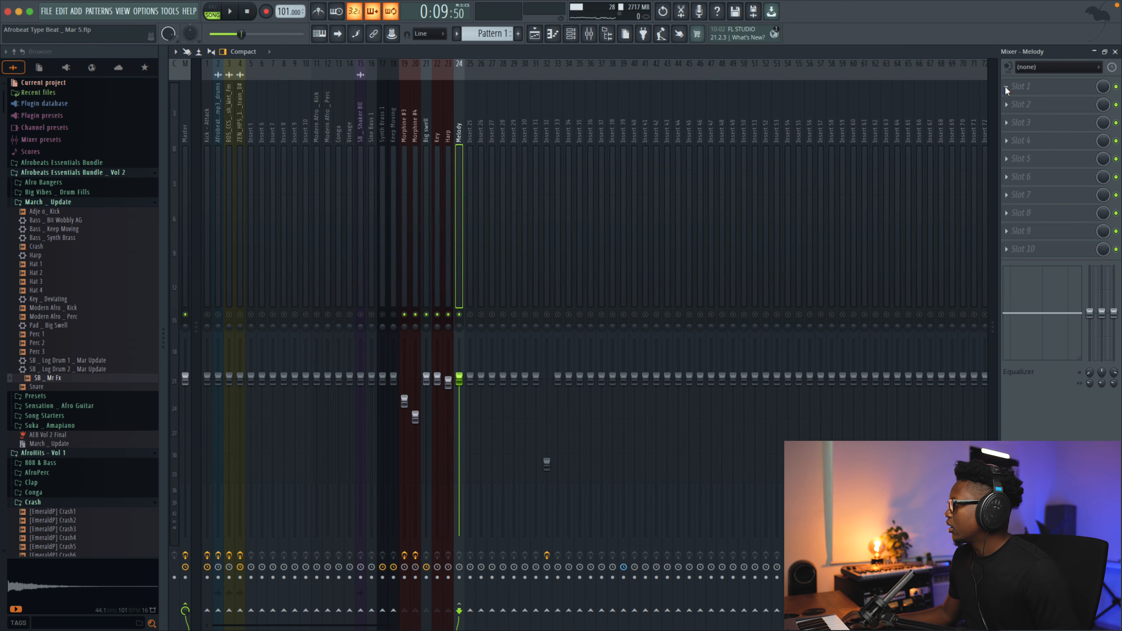
Load KONSOL into slot 1 of the Melody track in bus mode and raise its input to slightly below 4.6 dB.
left_click(1005, 86)
mouse_move(857, 34)
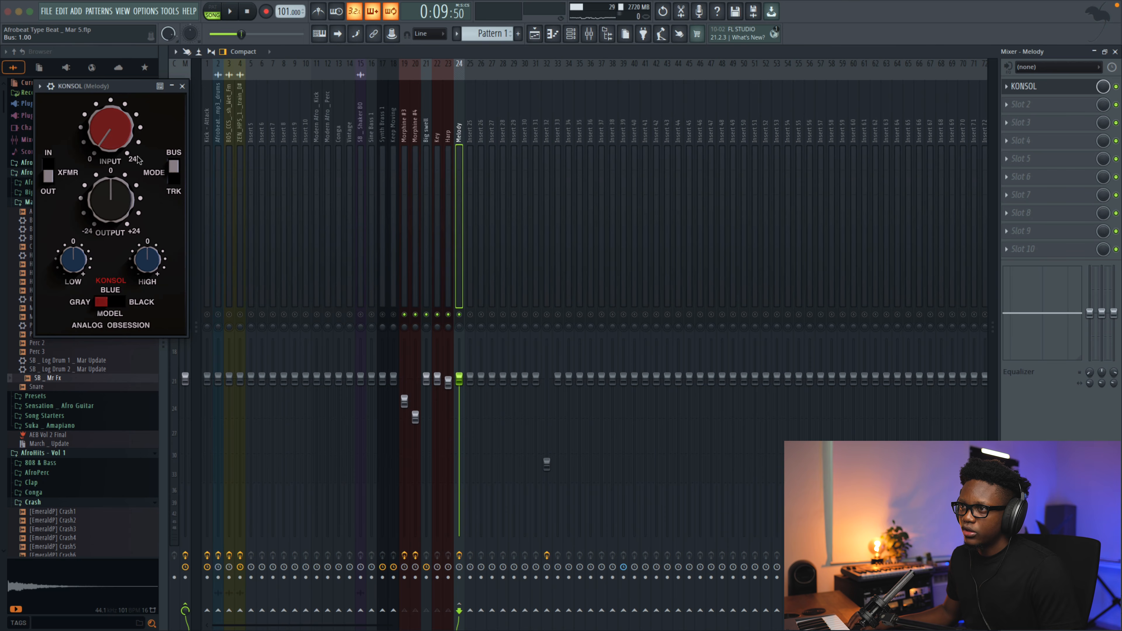
left_click_drag(86, 121, 84, 108)
key("space")
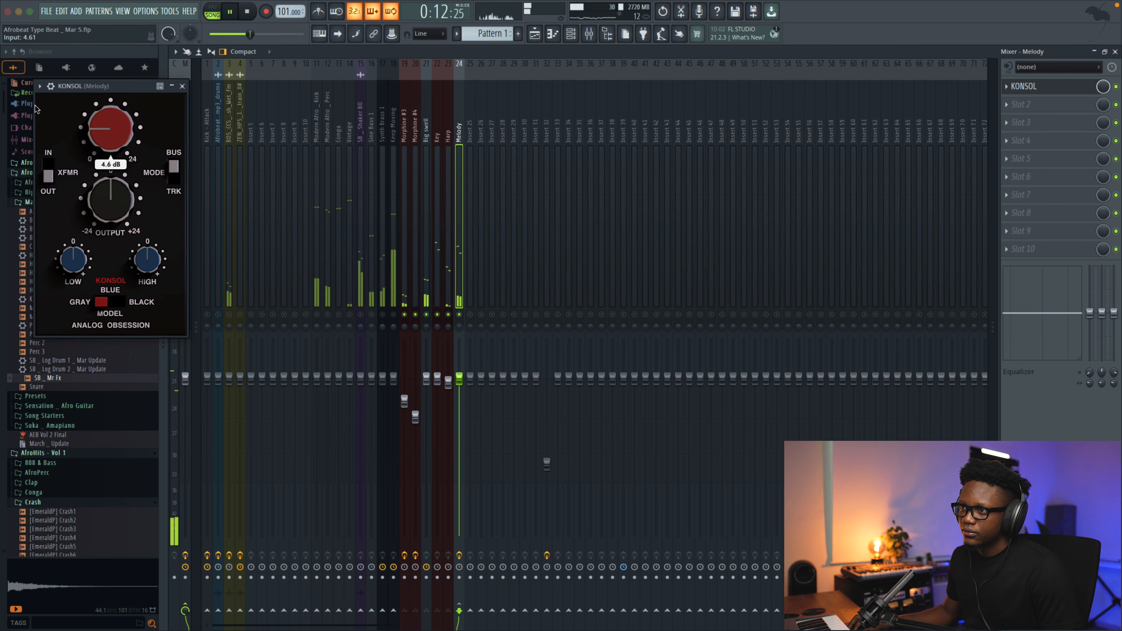
left_click_drag(91, 120, 90, 129)
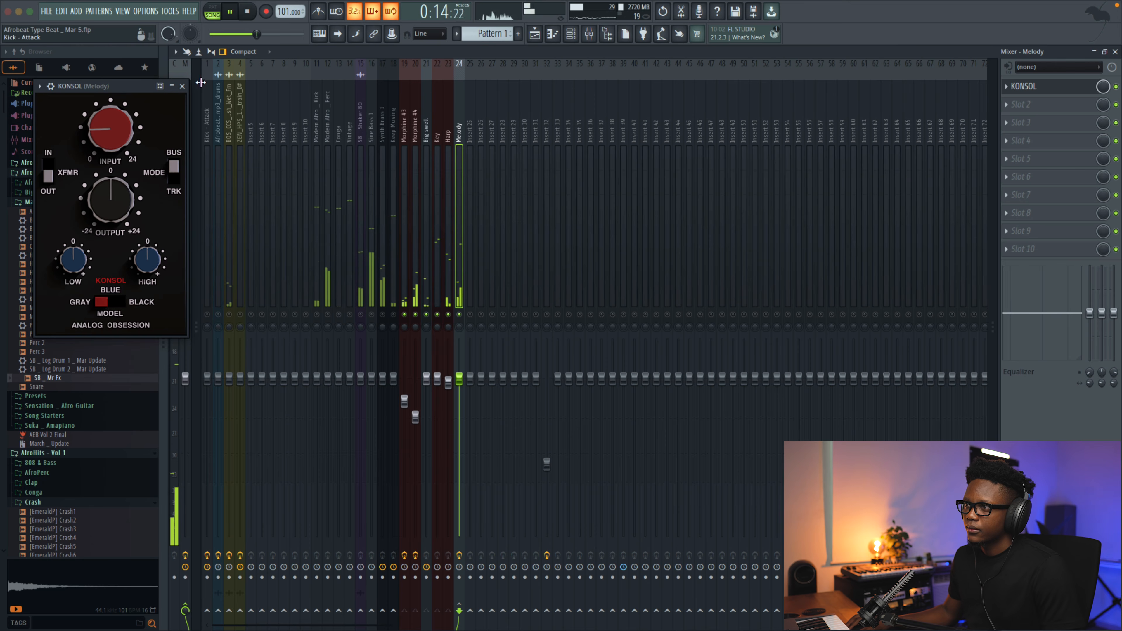
left_click(182, 85)
key("space")
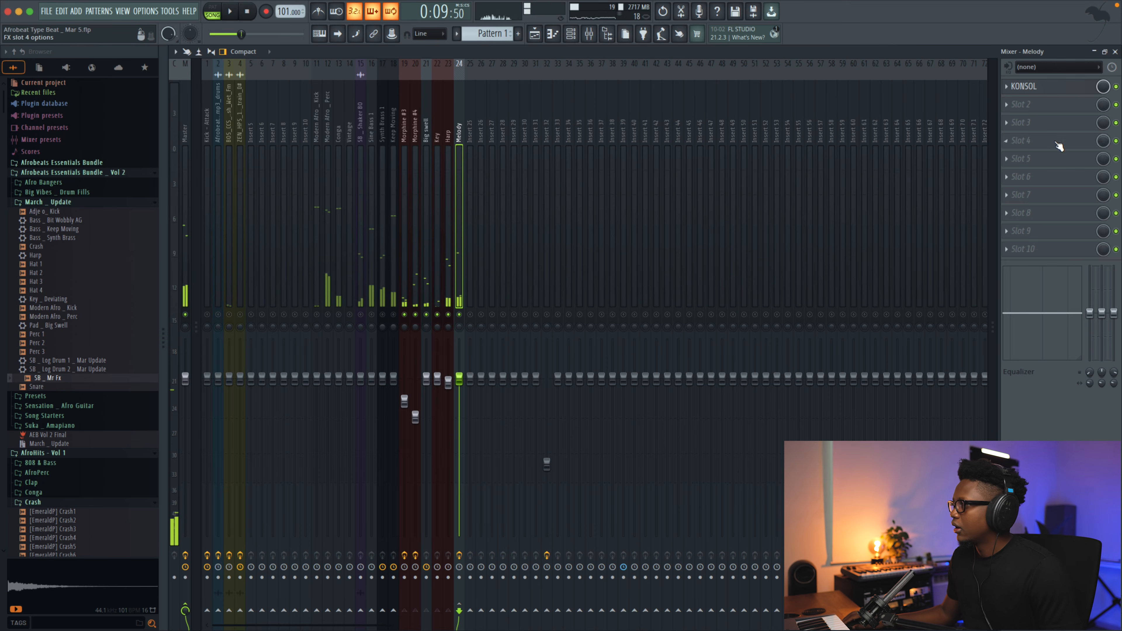
Load Fruity Parametric EQ 2 into slot 2 of the Melody track and set band 1 as a high pass at about 173 Hz.
left_click(1007, 104)
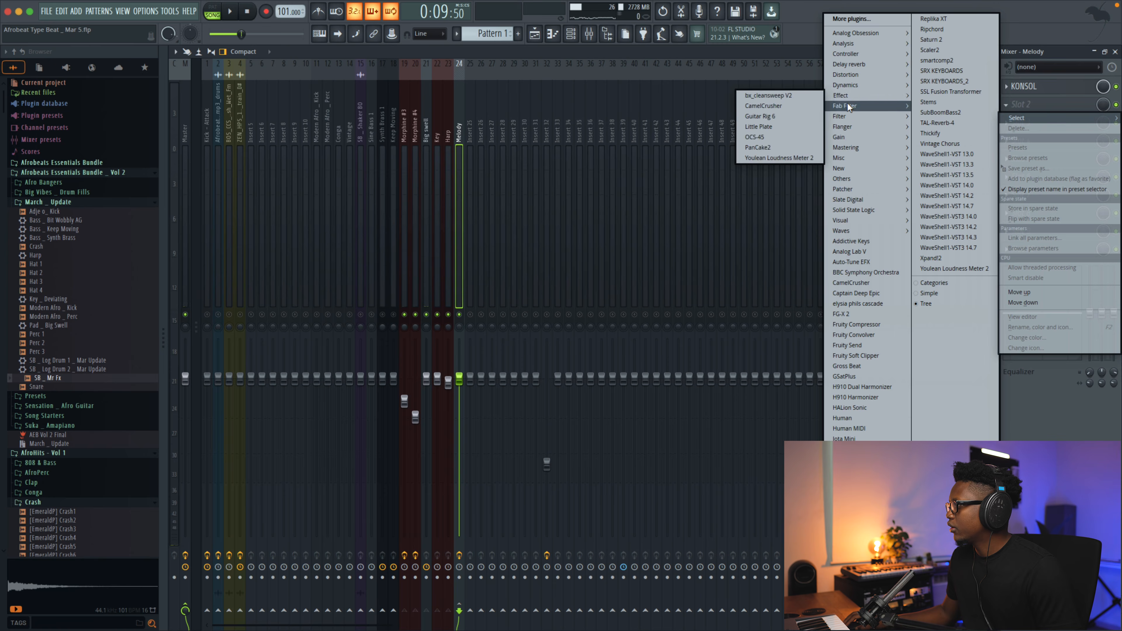
mouse_move(844, 116)
left_click(790, 168)
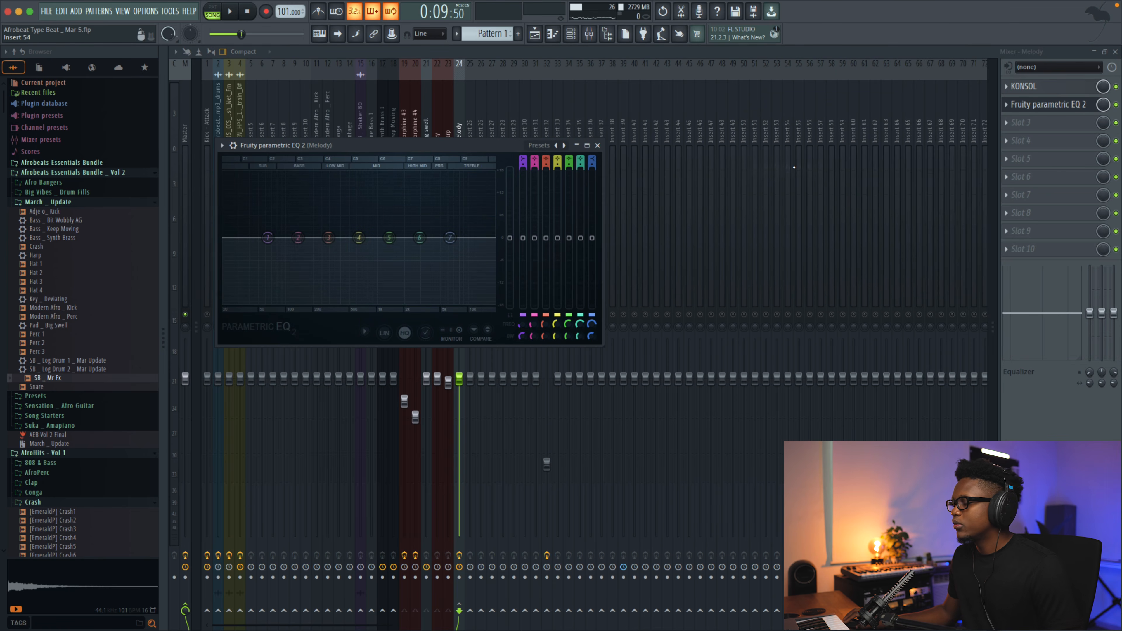
key("space")
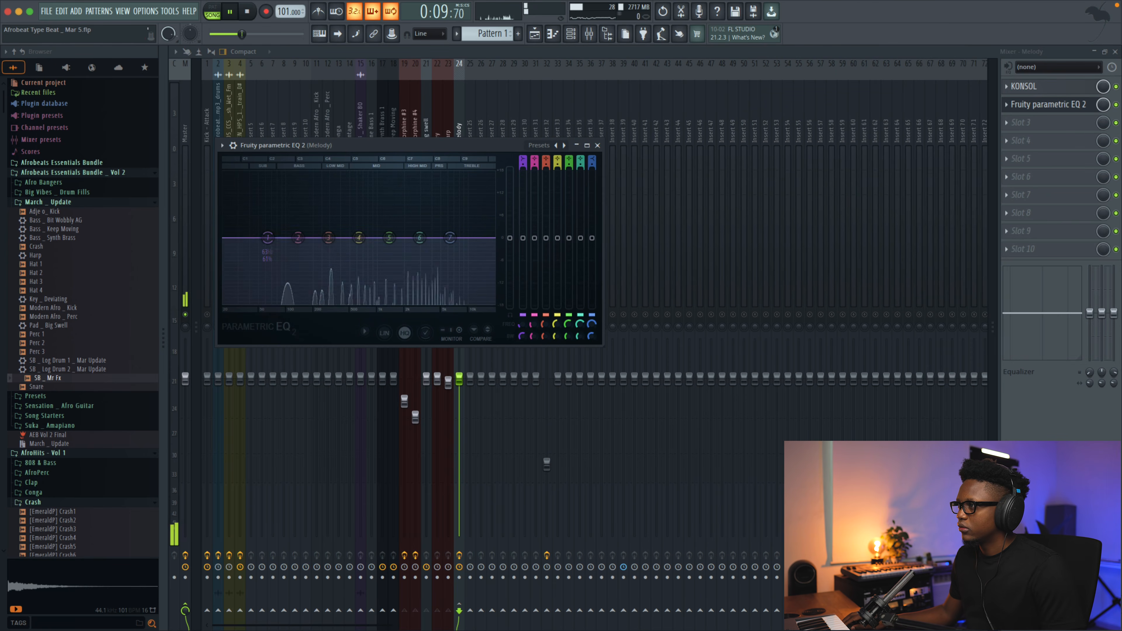
left_click_drag(521, 157, 521, 166)
left_click_drag(268, 238, 278, 238)
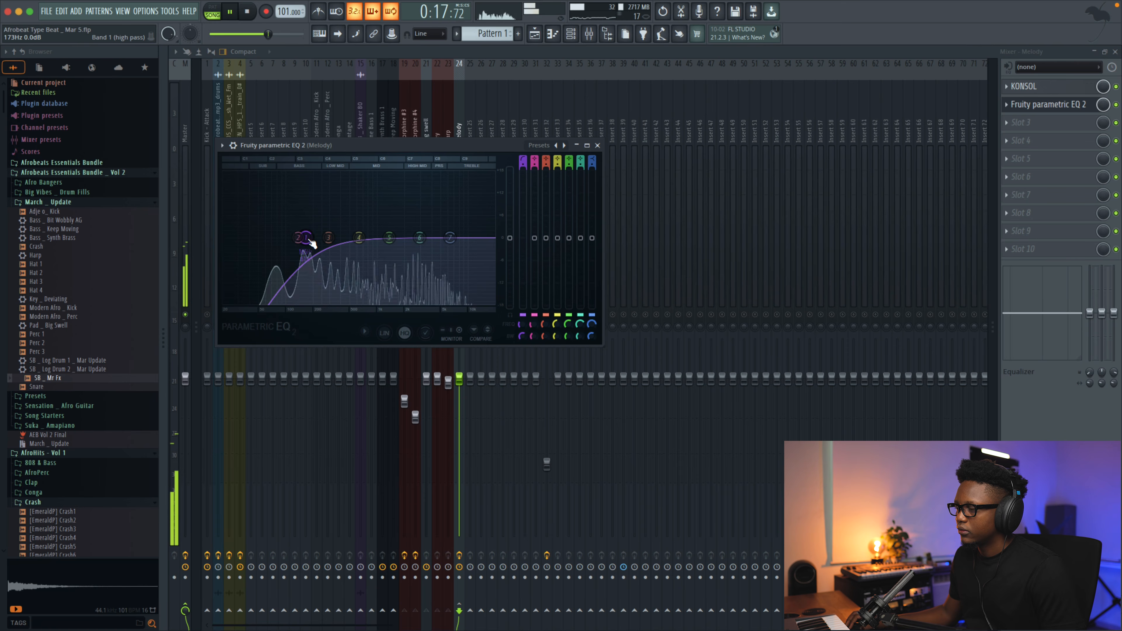
left_click(598, 145)
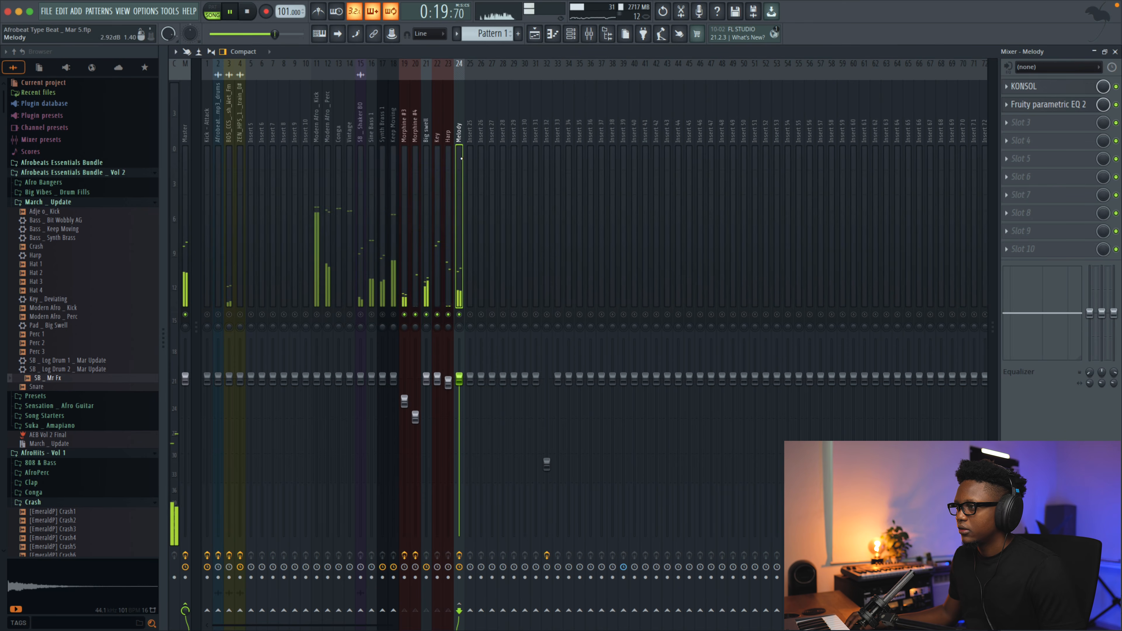
Unmute Synth Brass 1 and Keep Moving and lower their faders to about -1.2 dB and -0.7 dB during playback.
key("space")
key("space")
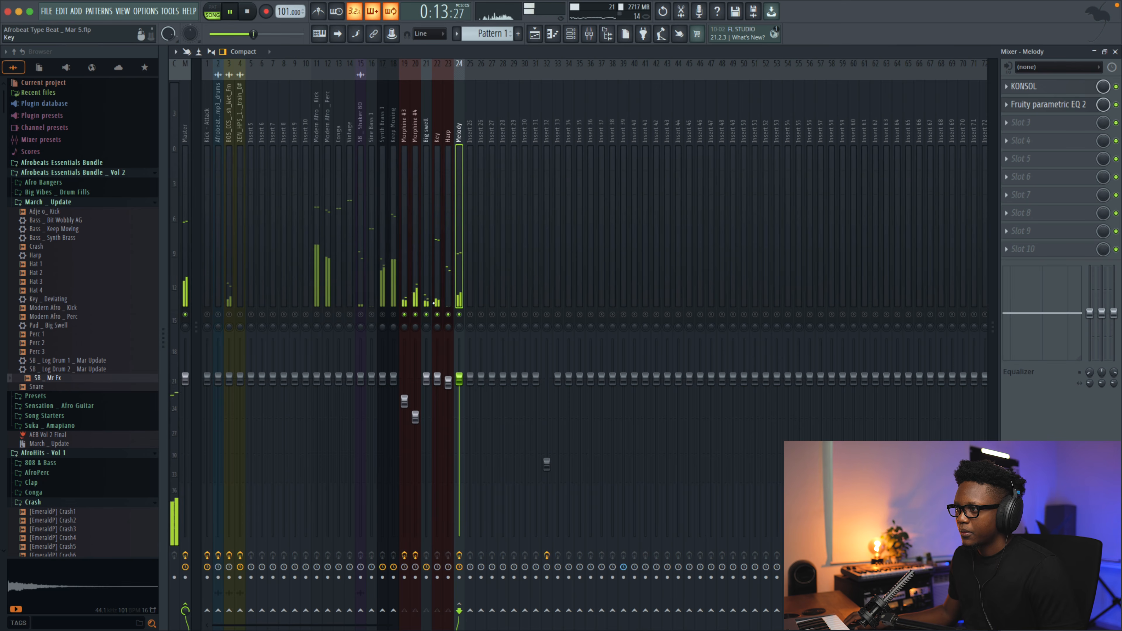
left_click(382, 315)
key("space")
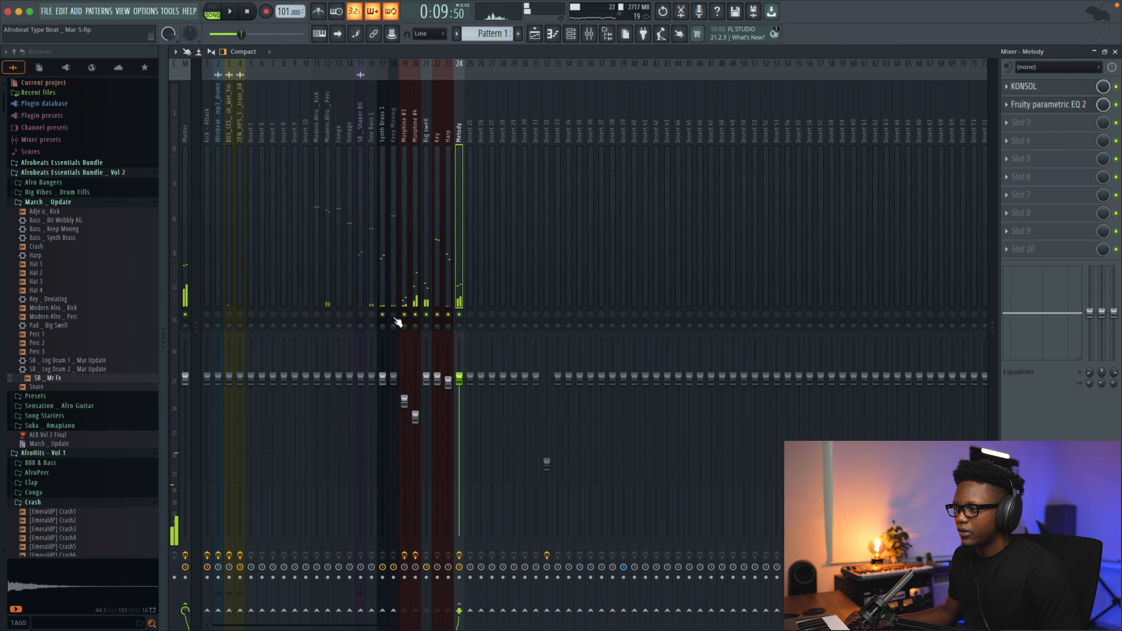
left_click_drag(383, 378, 382, 385)
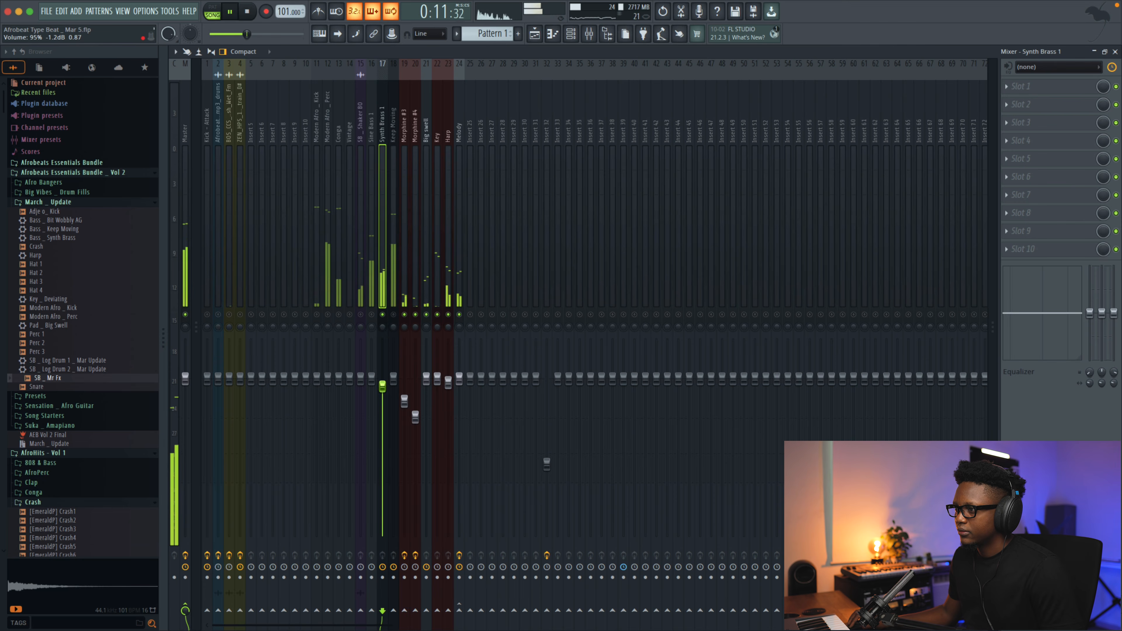
left_click(388, 266)
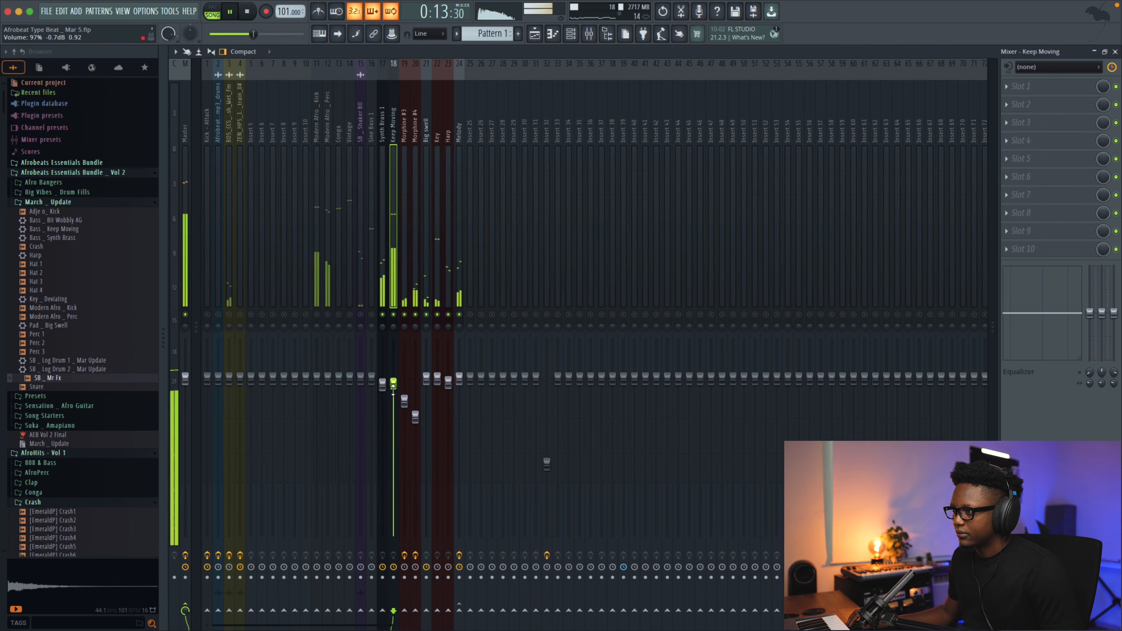
scroll(387, 265, "right", 2)
key("space")
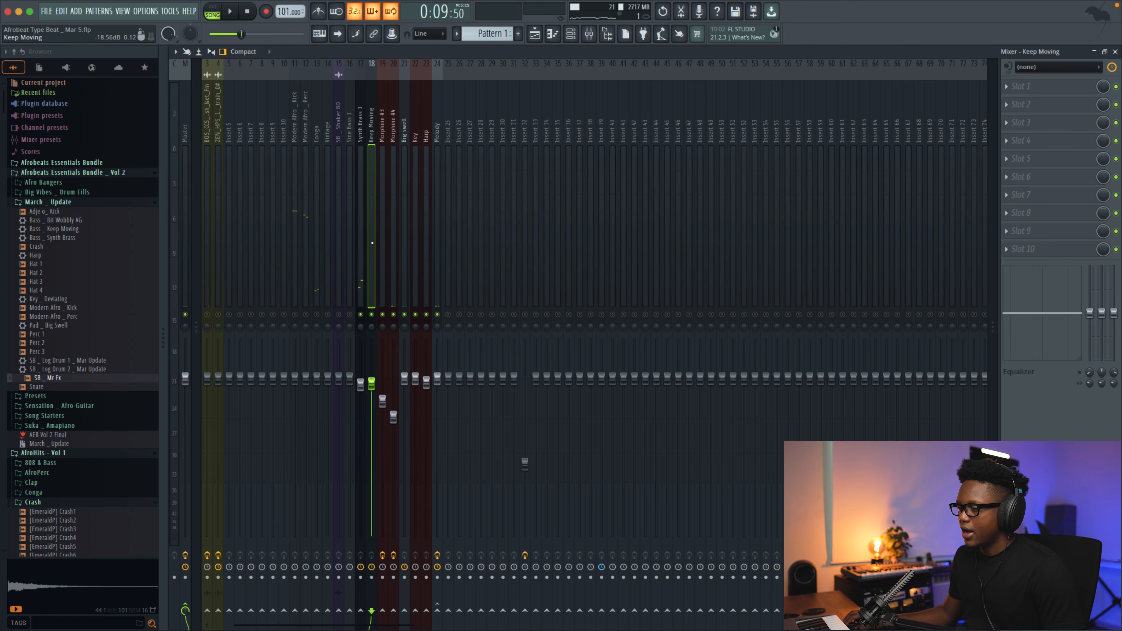
Load Fruity Limiter into slot 1 of Synth Brass 1 in compressor mode, then select the Keep Moving track.
left_click(363, 244)
left_click(1006, 83)
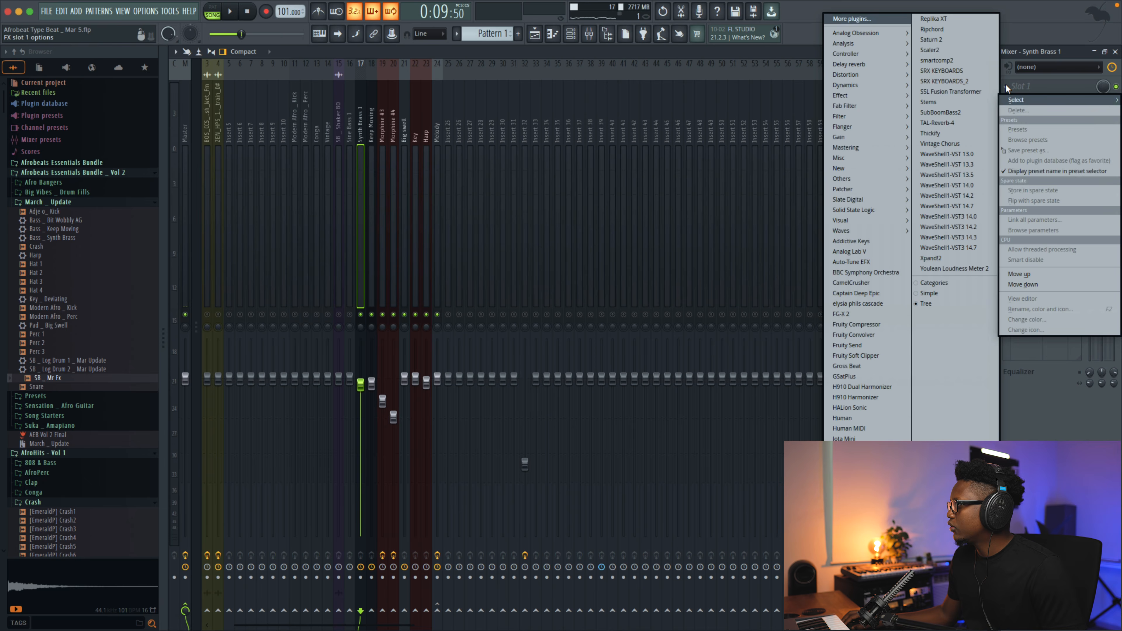
mouse_move(851, 140)
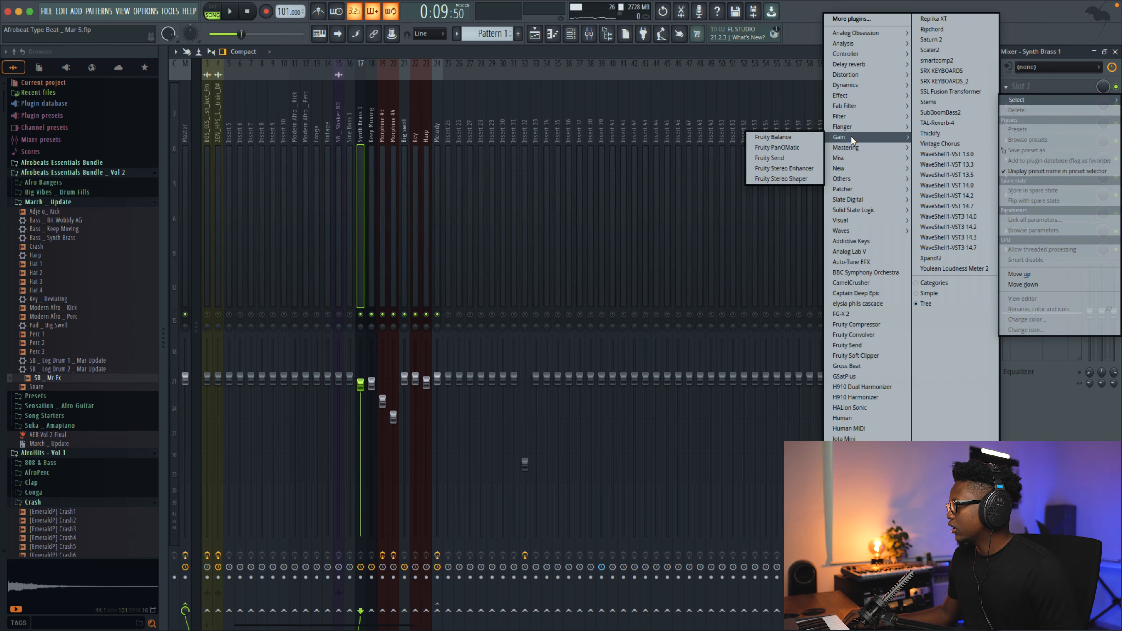
mouse_move(853, 84)
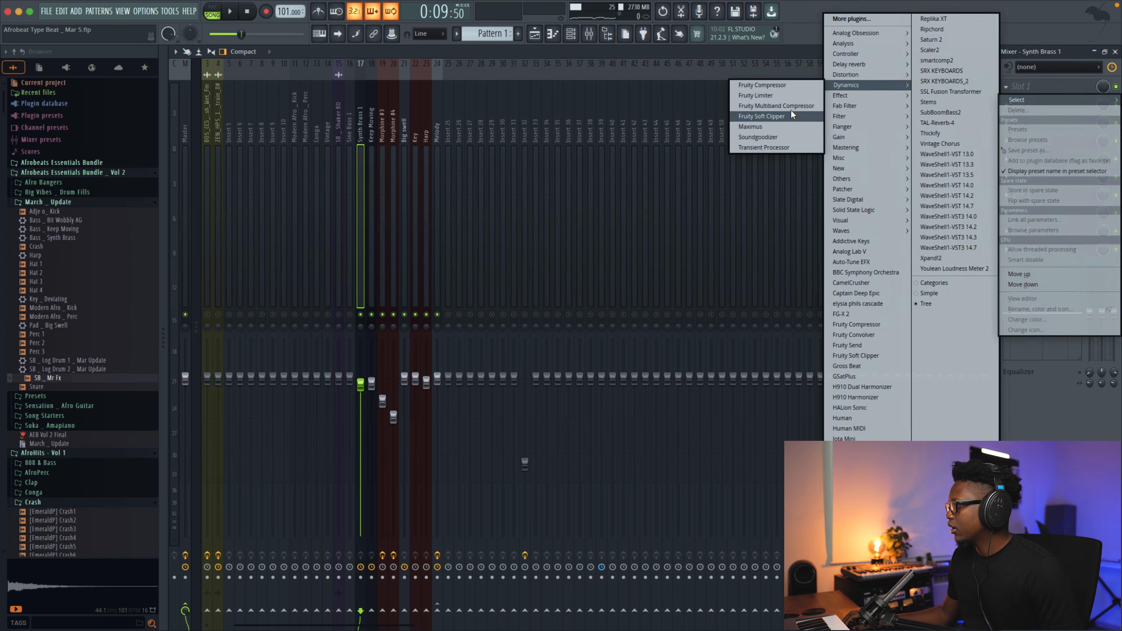
left_click(771, 95)
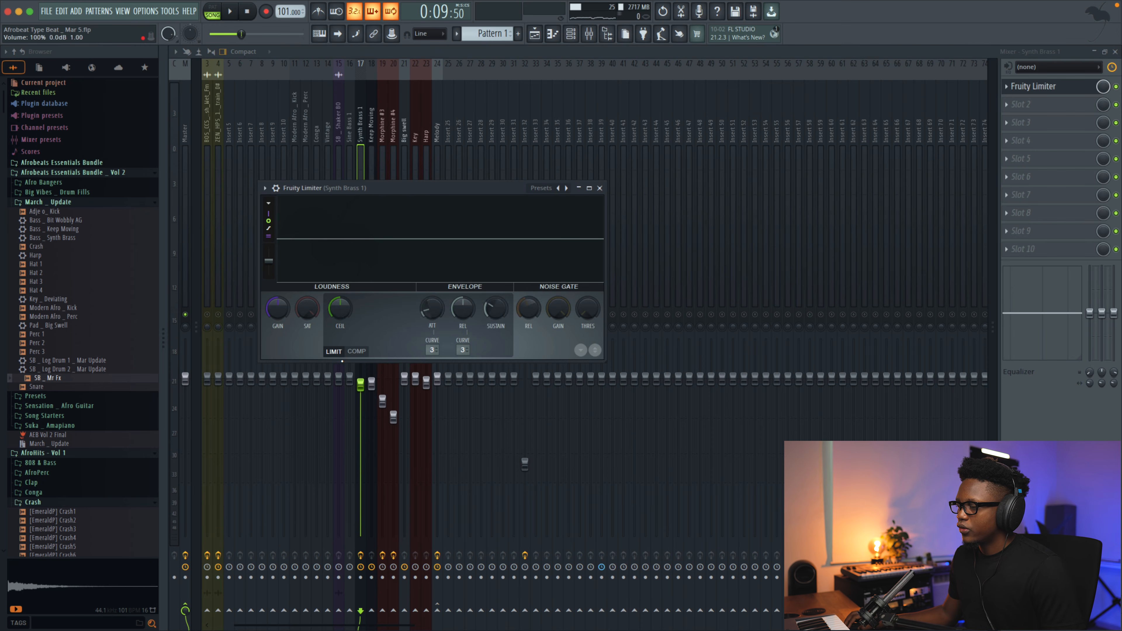
left_click(356, 352)
left_click_drag(477, 190, 59, 175)
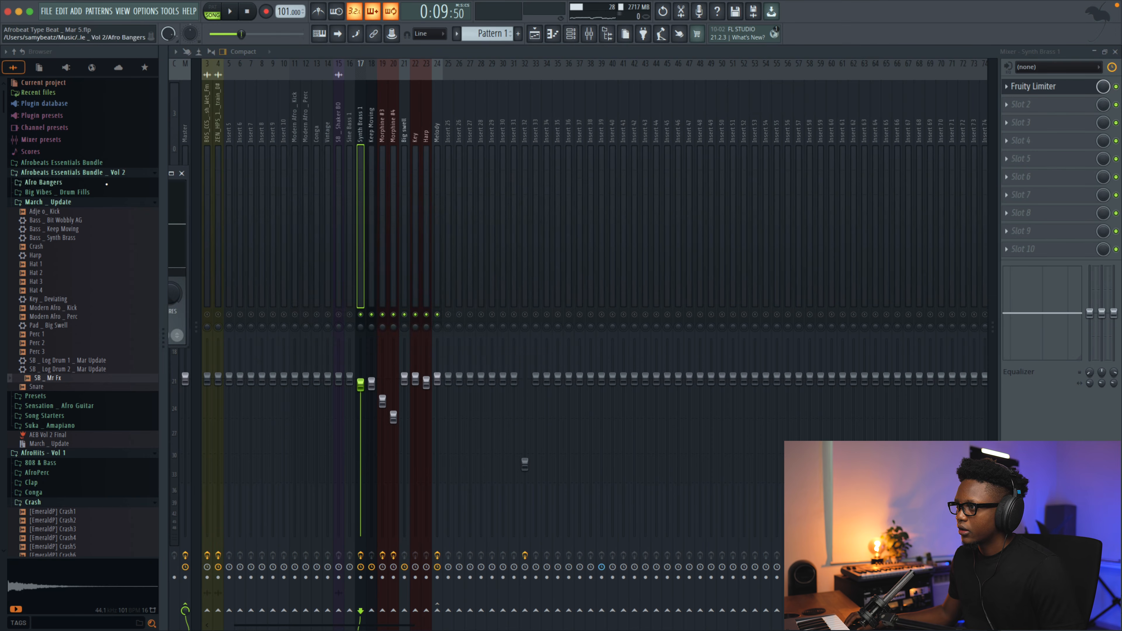
left_click(372, 175)
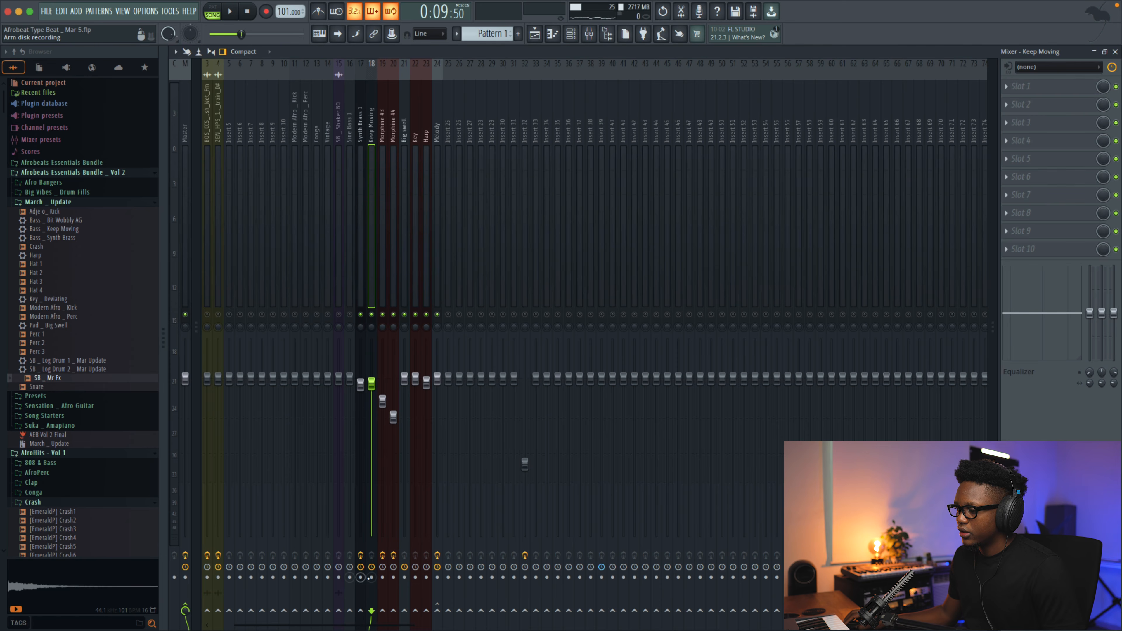
Sidechain the Keep Moving track to Synth Brass 1 and set the sidechain input of Synth Brass 1's Fruity Limiter to 1.
right_click(360, 610)
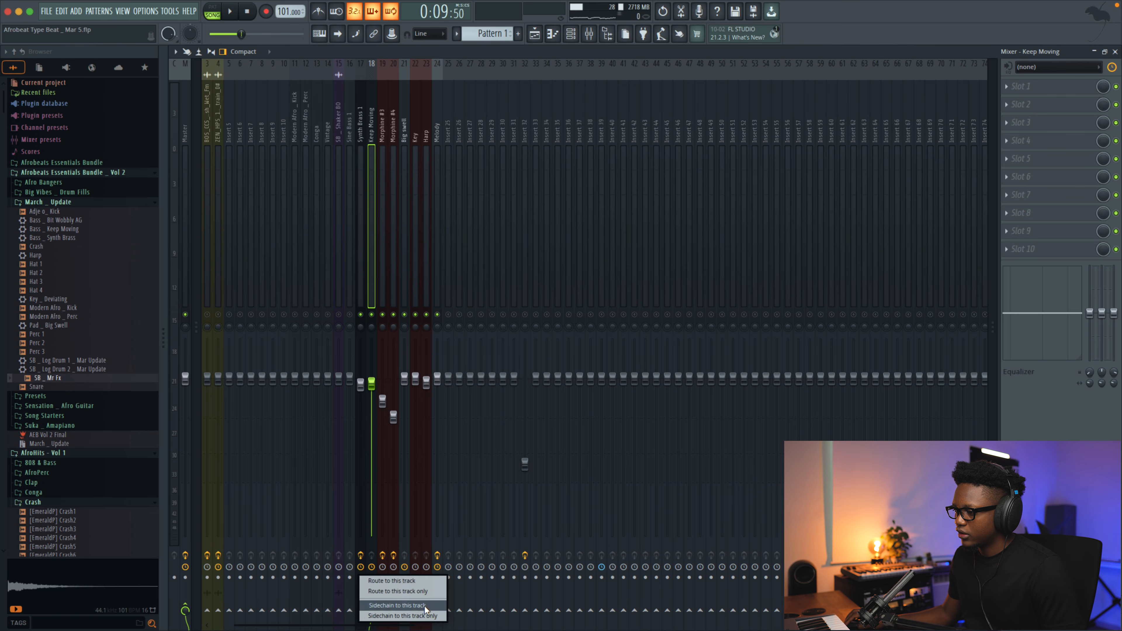
left_click(425, 605)
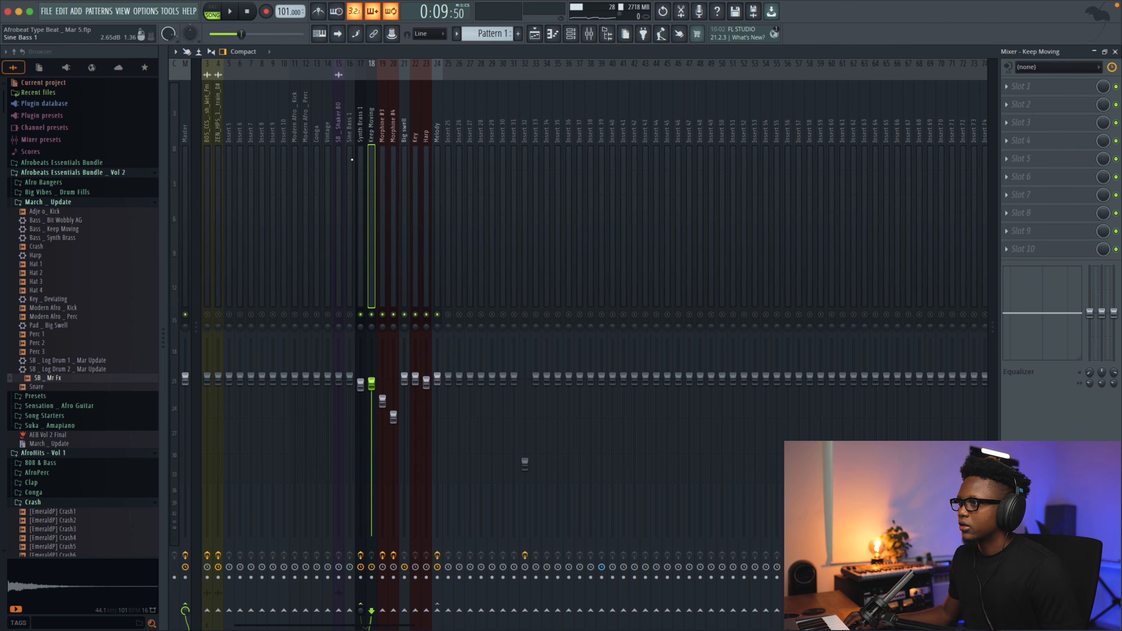
left_click(362, 152)
left_click(1069, 92)
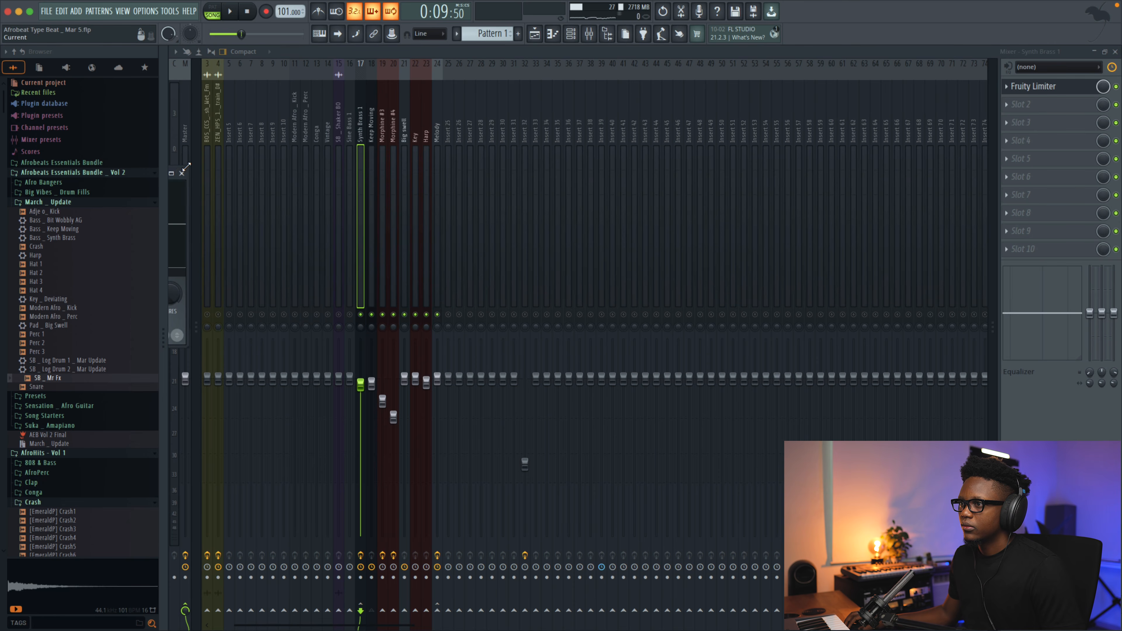
left_click_drag(186, 167, 267, 167)
left_click_drag(186, 173, 746, 193)
key("space")
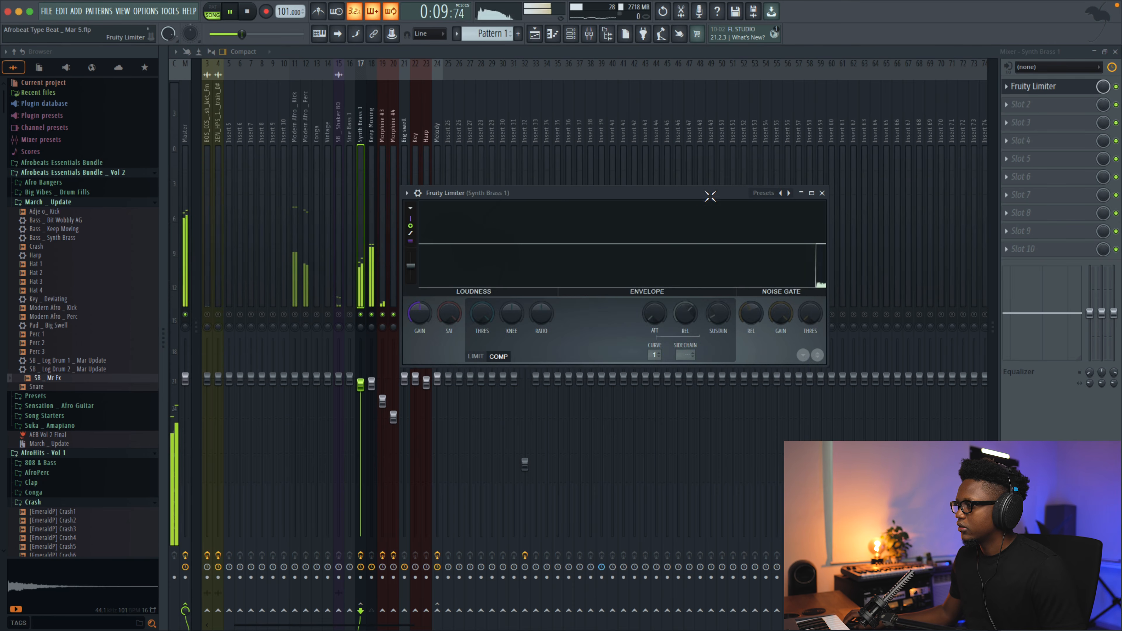
key("space")
left_click(686, 356)
left_click(715, 380)
Lower the Fruity Limiter's compressor threshold to about -37.9 dB and raise its ratio on Synth Brass 1 during playback.
key("space")
left_click_drag(482, 314, 481, 338)
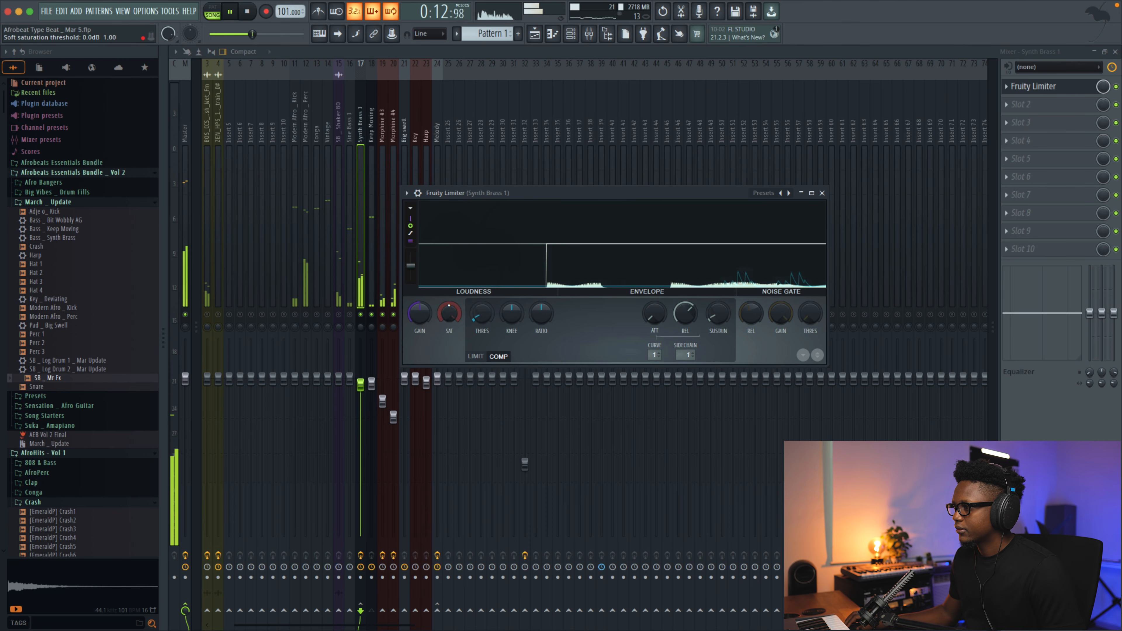
left_click_drag(481, 314, 481, 317)
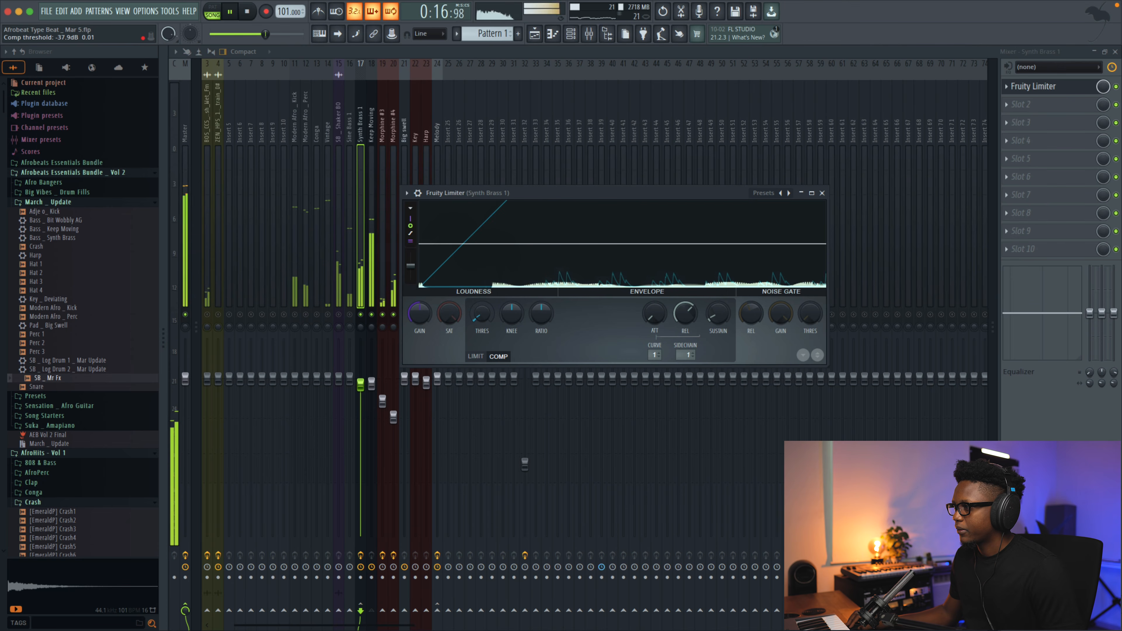
key("space")
key("space")
left_click_drag(541, 313, 541, 297)
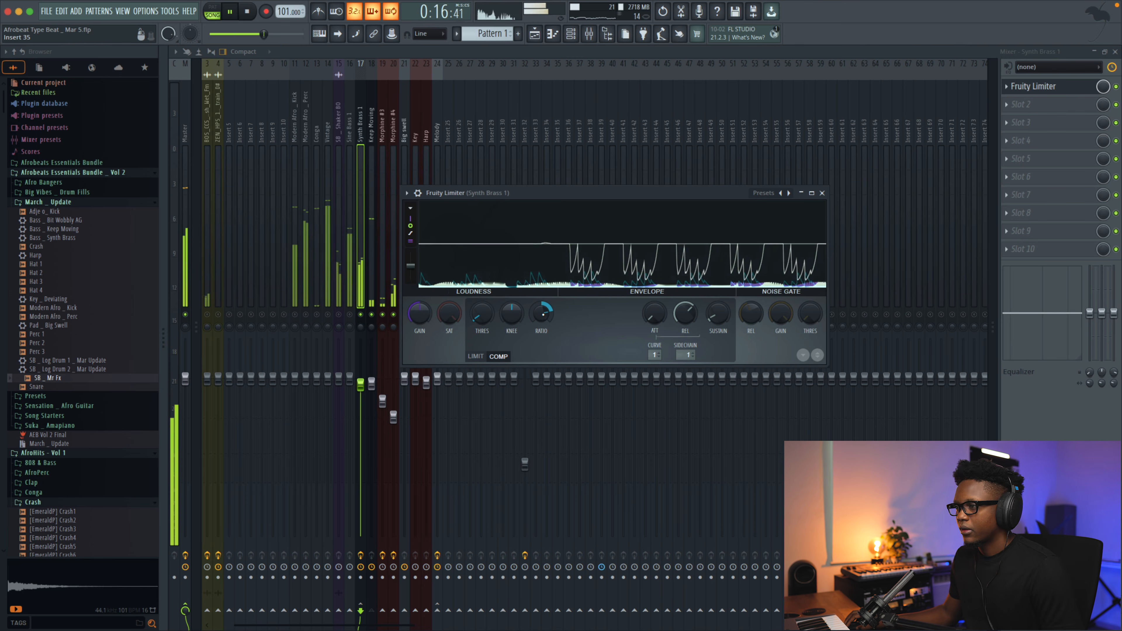
key("space")
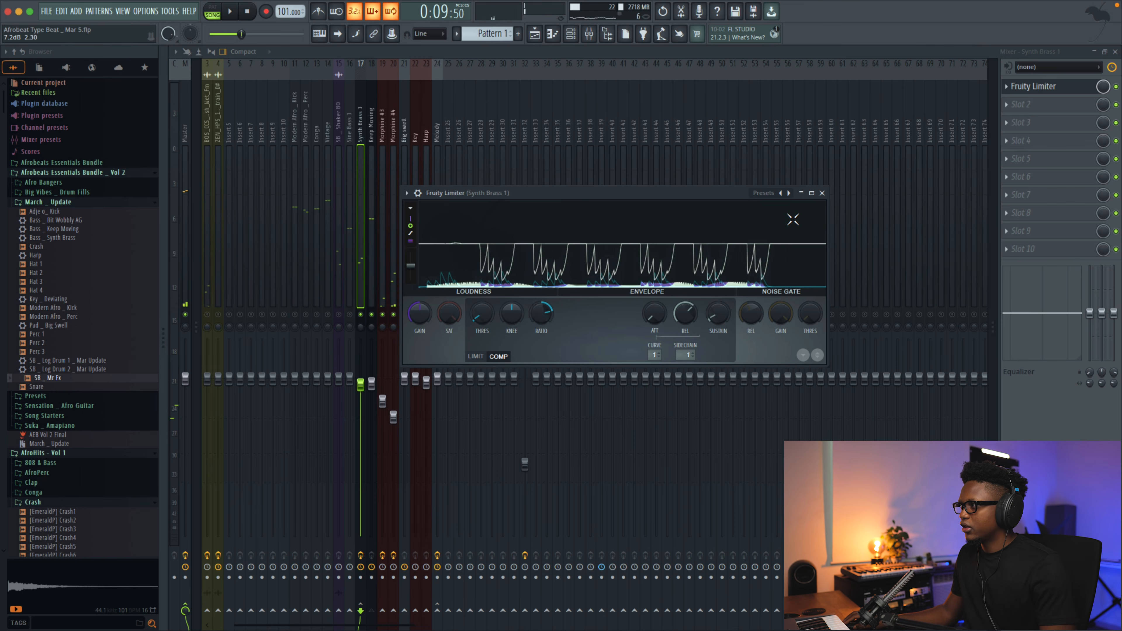
left_click(825, 195)
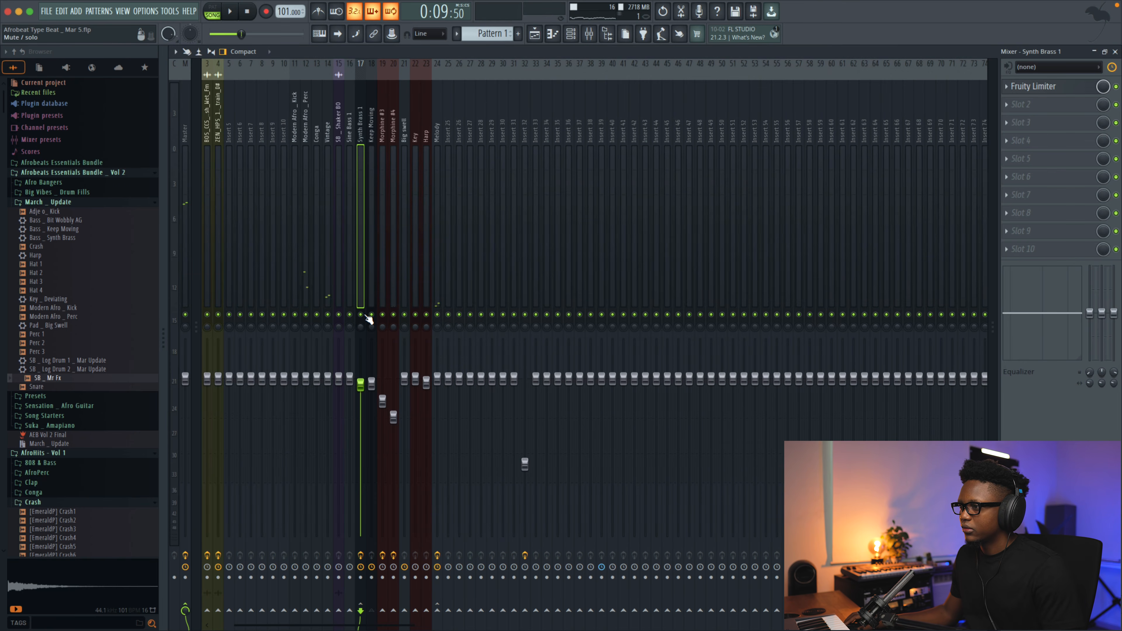
Play back the full mix, compare it with Keep Moving muted, and lower the Keep Moving fader a little.
key("space")
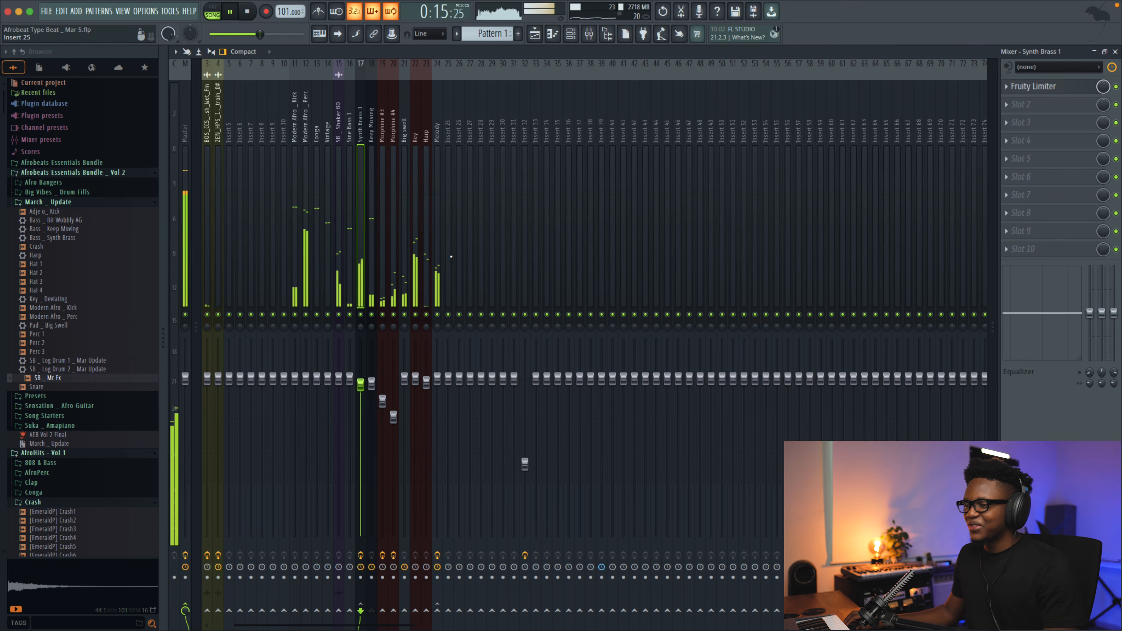
scroll(451, 256, "right", 3)
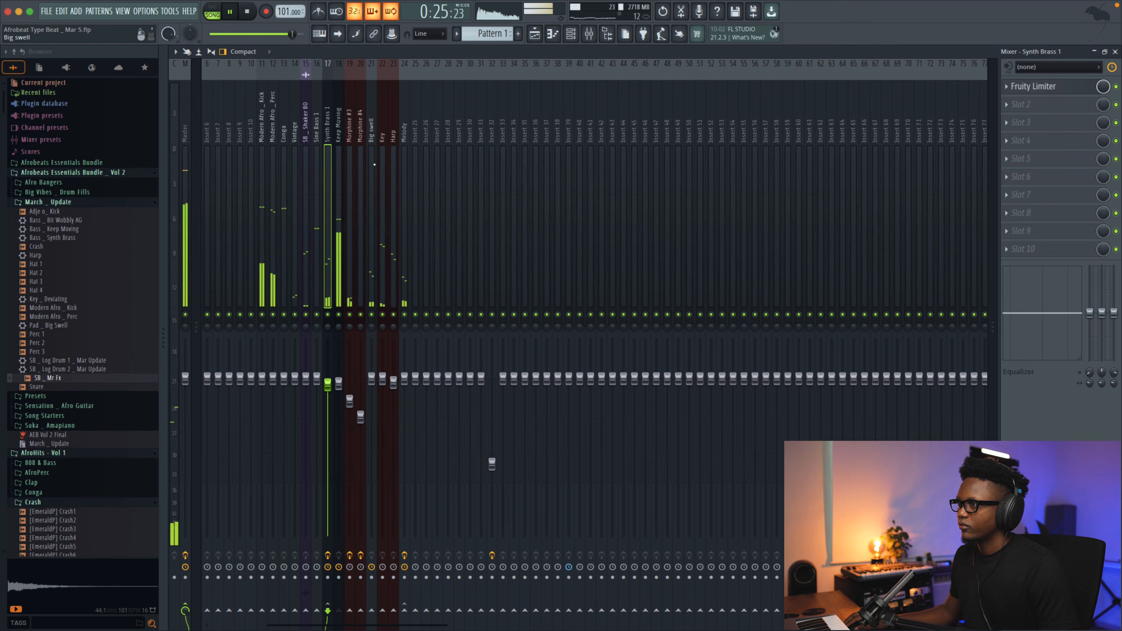
left_click(374, 163)
scroll(373, 167, "down", 1)
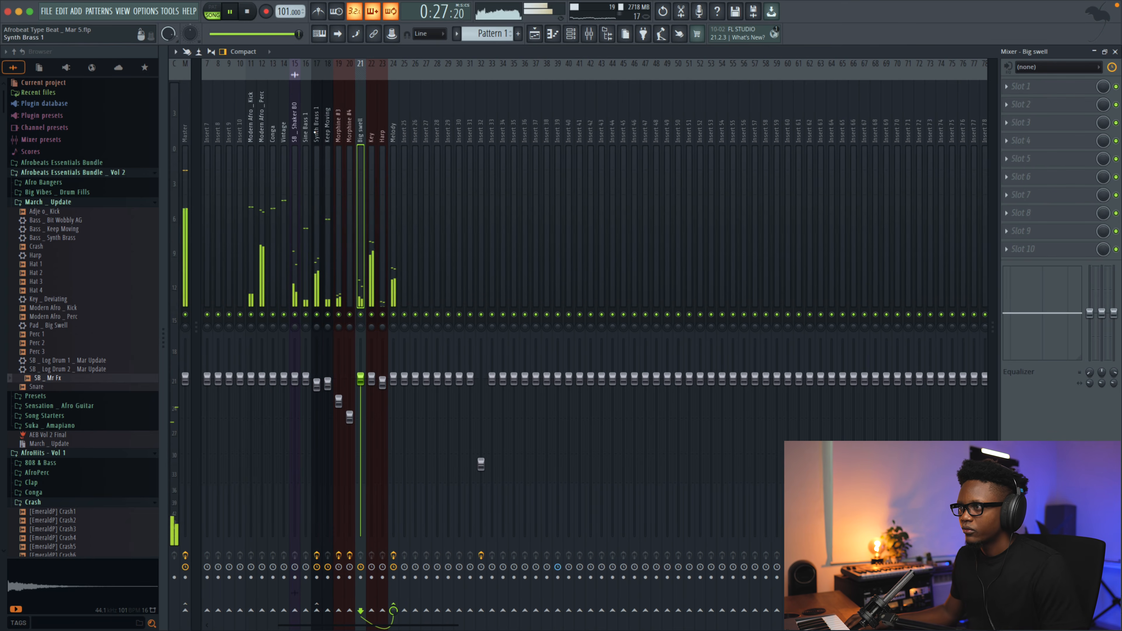
key("space")
scroll(312, 179, "up", 6)
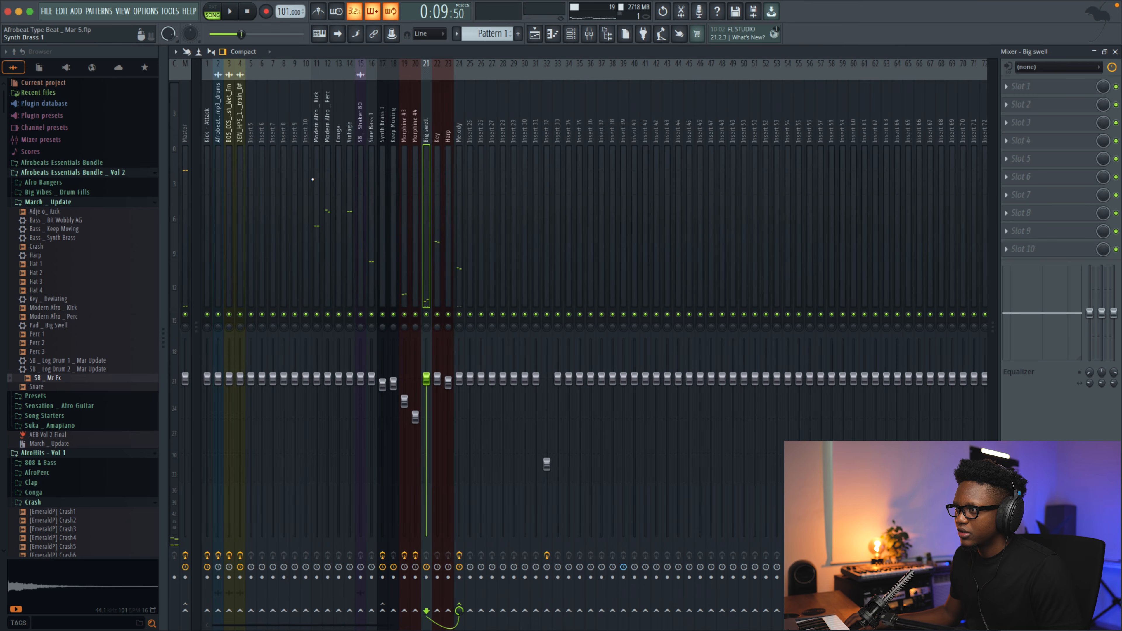
key("space")
left_click(395, 314)
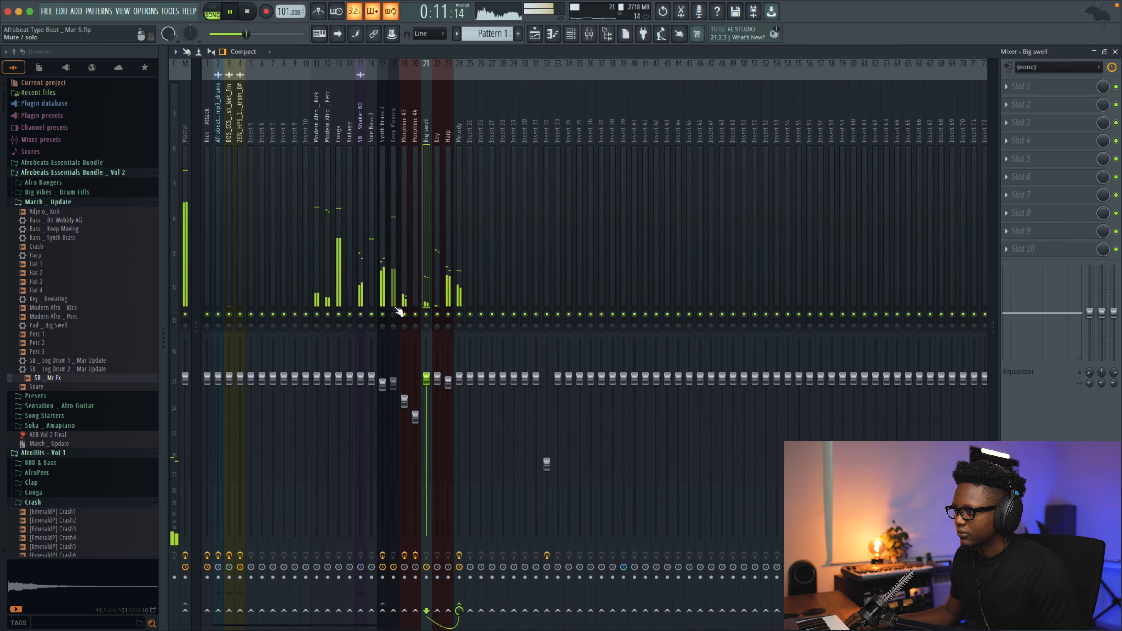
left_click_drag(393, 383, 392, 389)
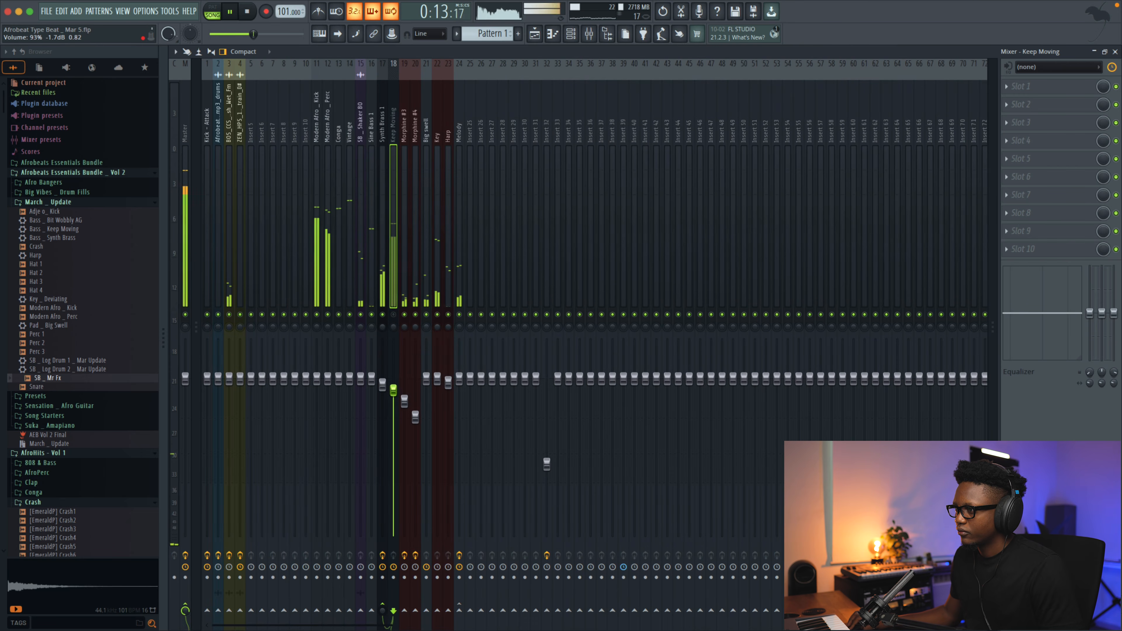
left_click(393, 314)
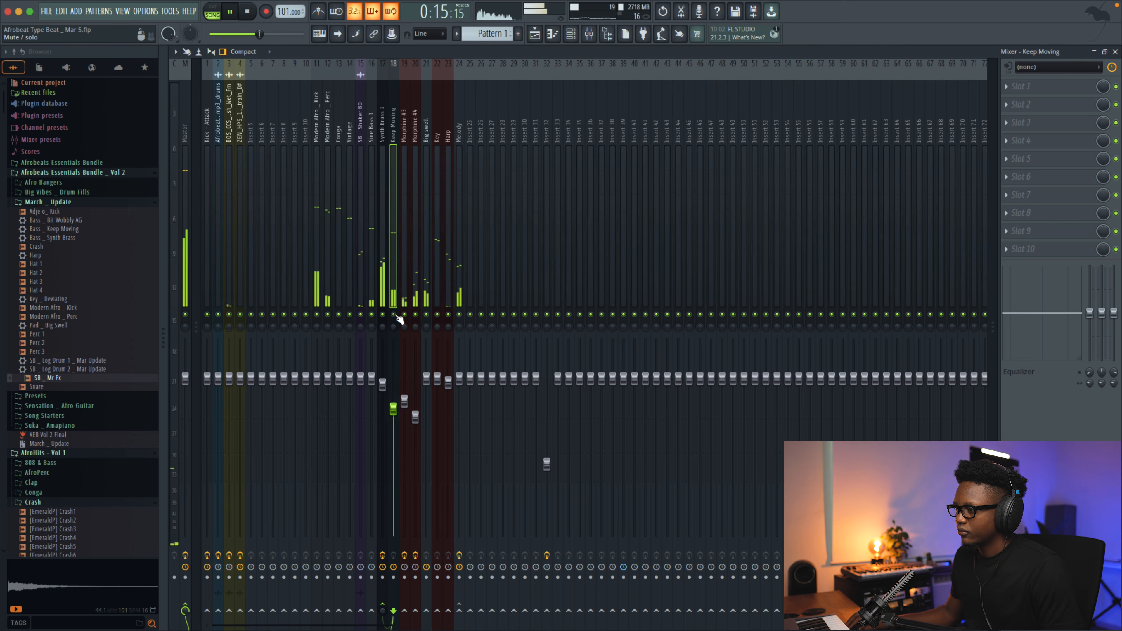
left_click_drag(393, 409, 392, 395)
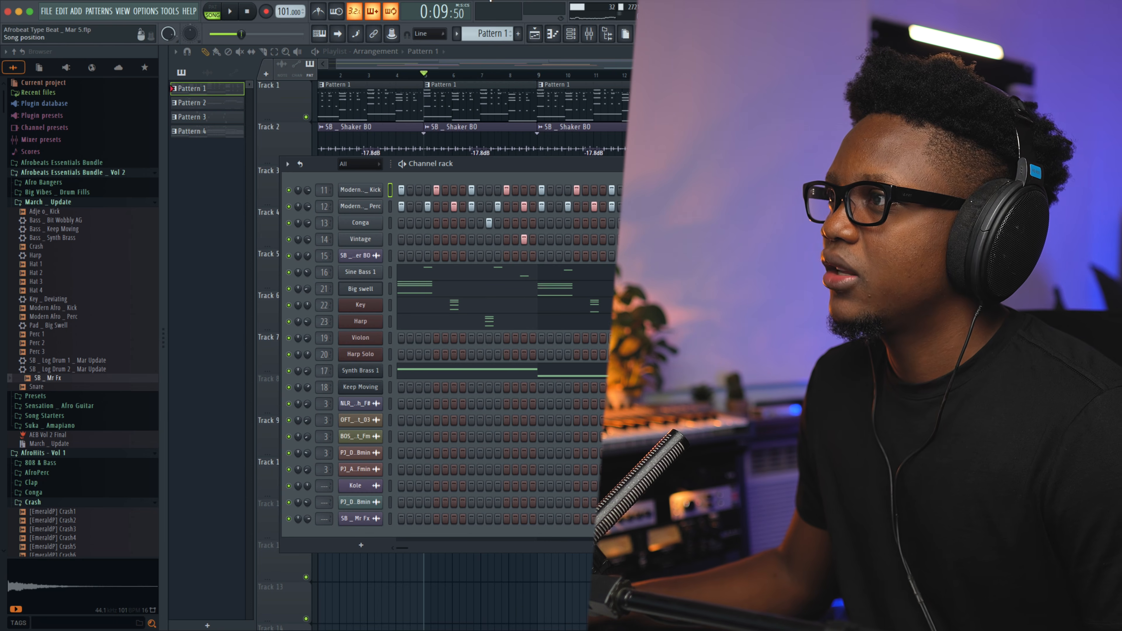
Split Pattern 1 by channel and delete the three combined pattern clips from playlist track 1.
left_click(486, 34)
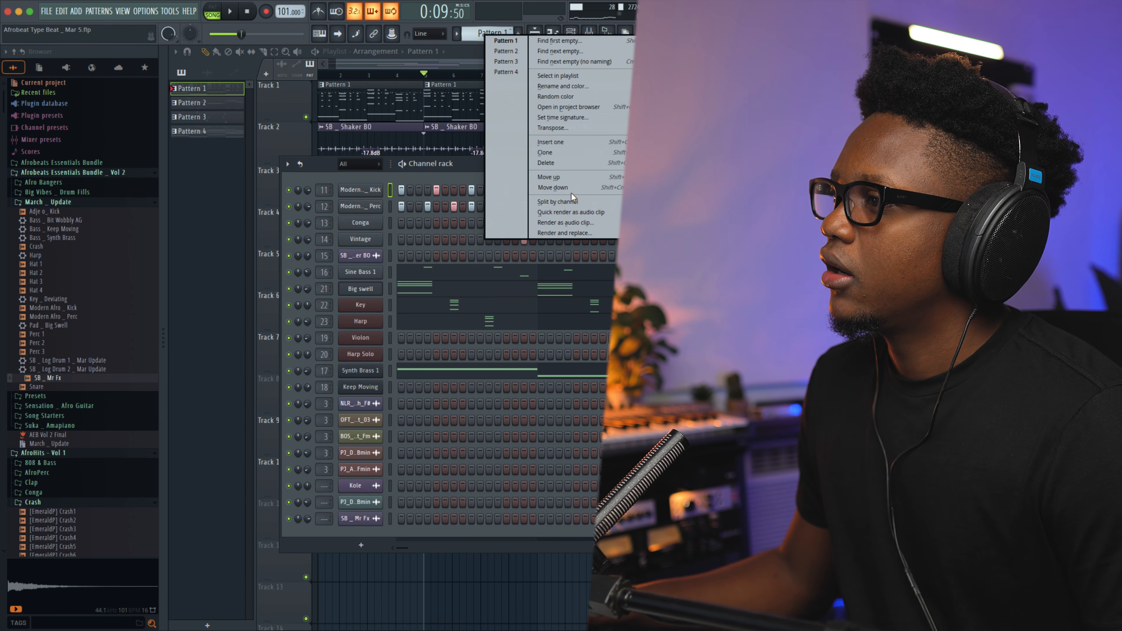
left_click(579, 202)
key("F6")
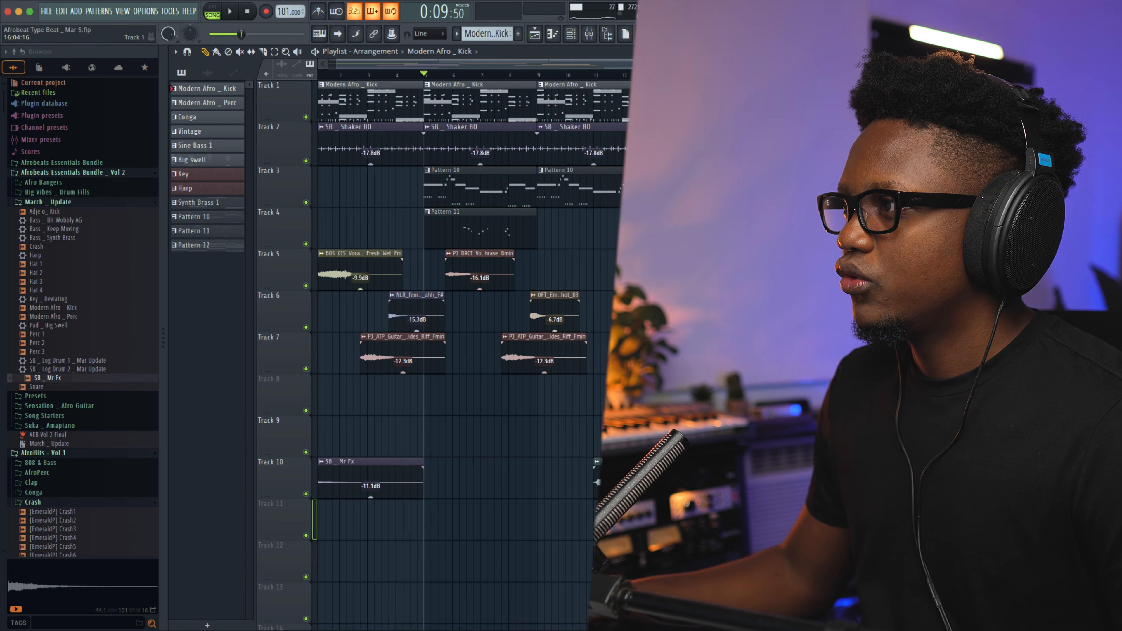
right_click(584, 100)
right_click(501, 101)
right_click(370, 98)
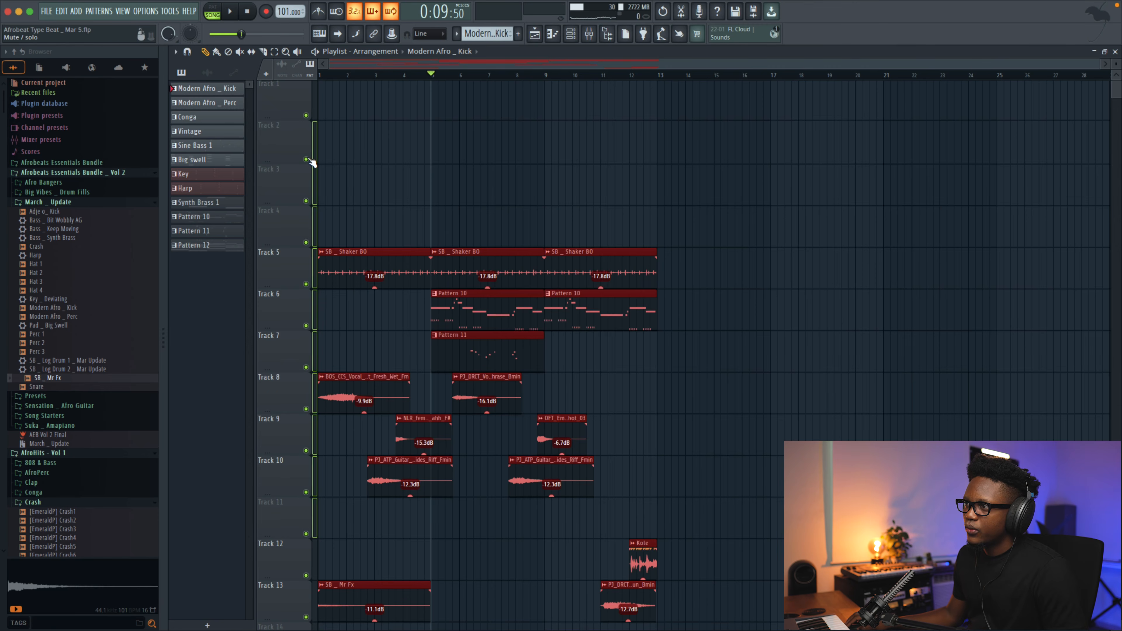
left_click(306, 160)
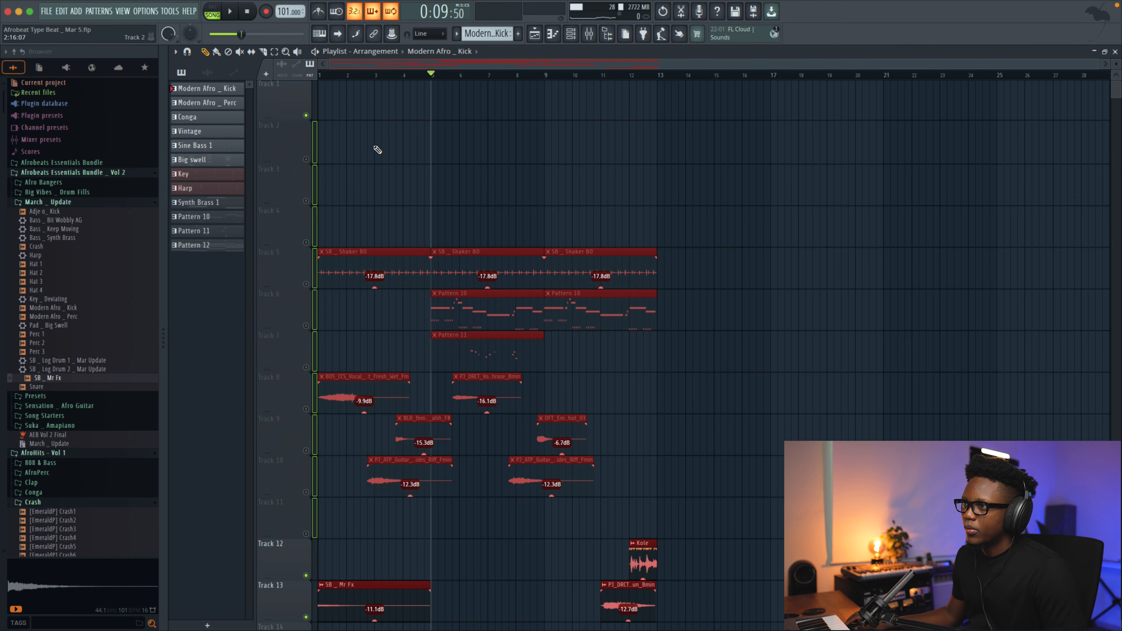
left_click(308, 159)
left_click(346, 119)
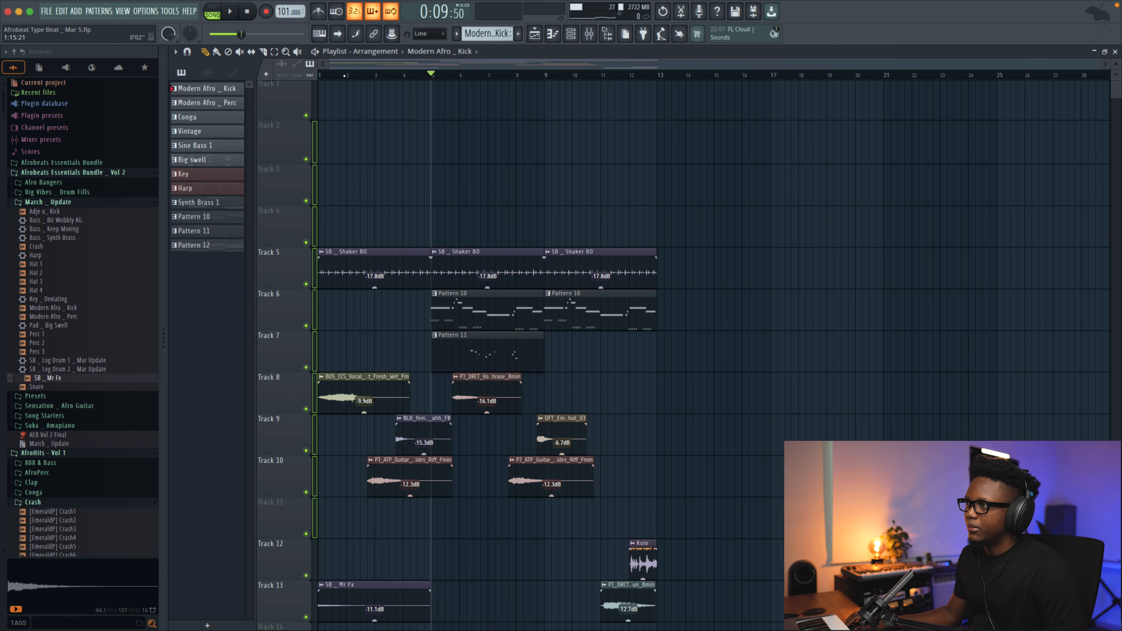
left_click(314, 107)
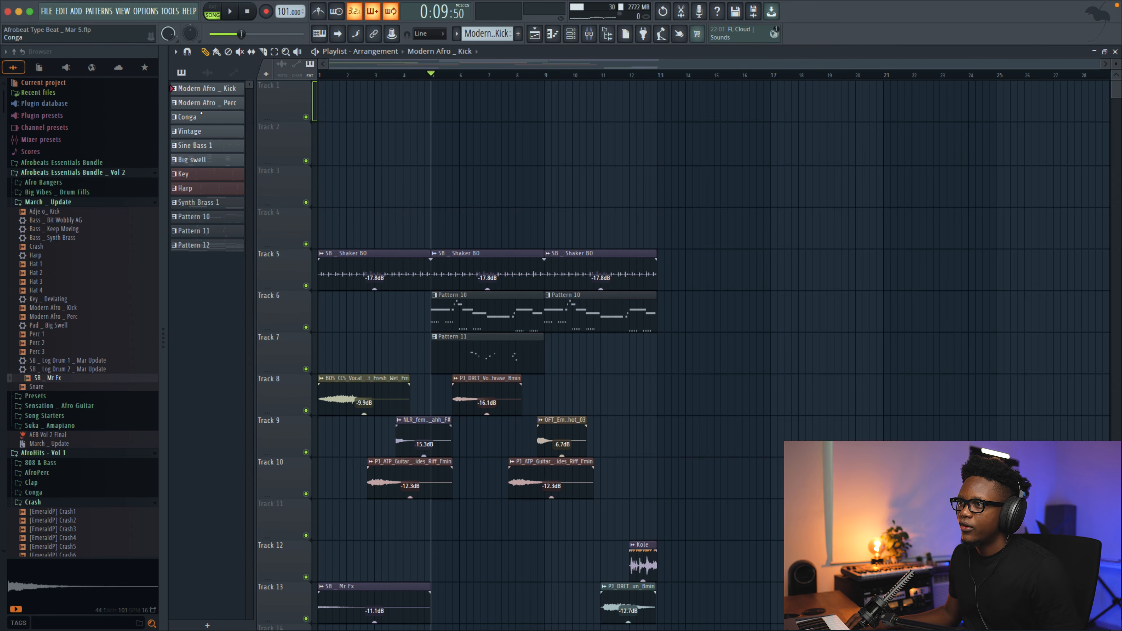
Place the Modern Afro _ Kick, Modern Afro _ Perc, Conga and Vintage patterns on tracks 1 to 4 from bar 1 and repeat them twice.
left_click(204, 130, "shift")
left_click_drag(207, 90, 331, 94)
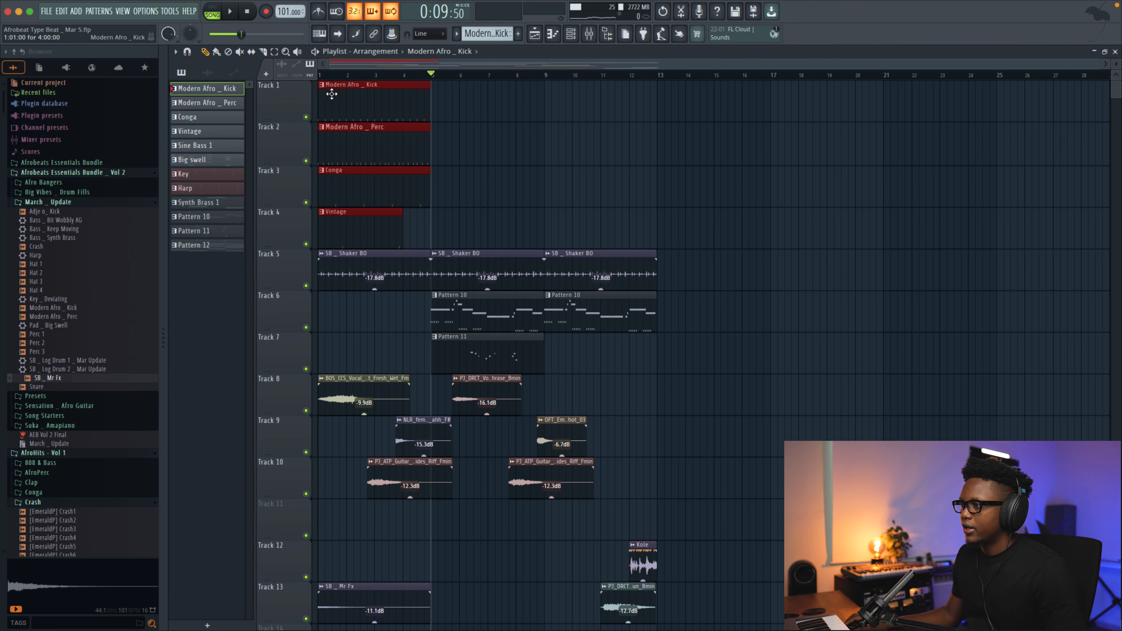
key("ctrl+b")
key("ctrl+b")
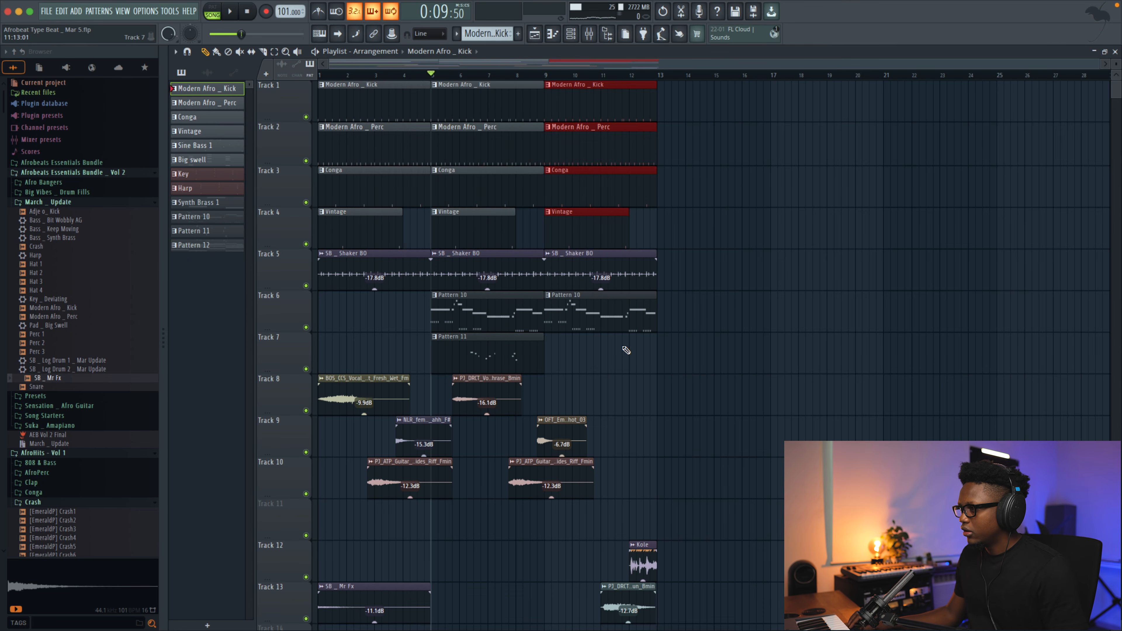
Move all clips on tracks 6 to 13 down by four tracks to free tracks 6 to 9.
scroll(791, 263, "down", 1)
left_click_drag(1117, 63, 1118, 76)
left_click_drag(314, 216, 400, 439)
key("shift+Down")
key("shift+Down")
key("shift+Down")
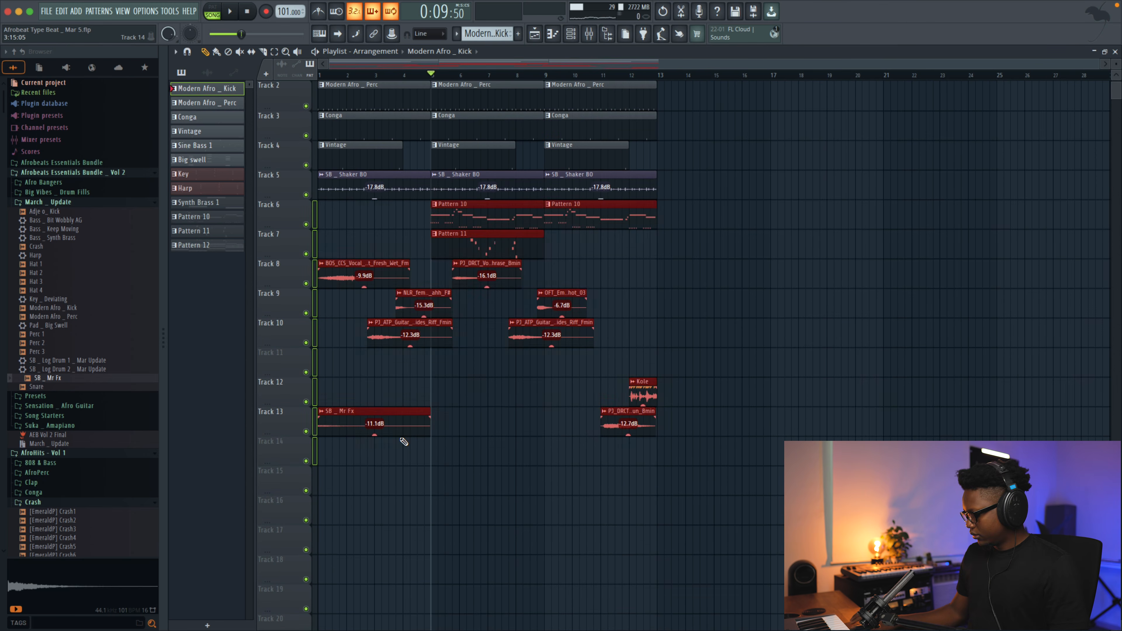
key("shift+Down")
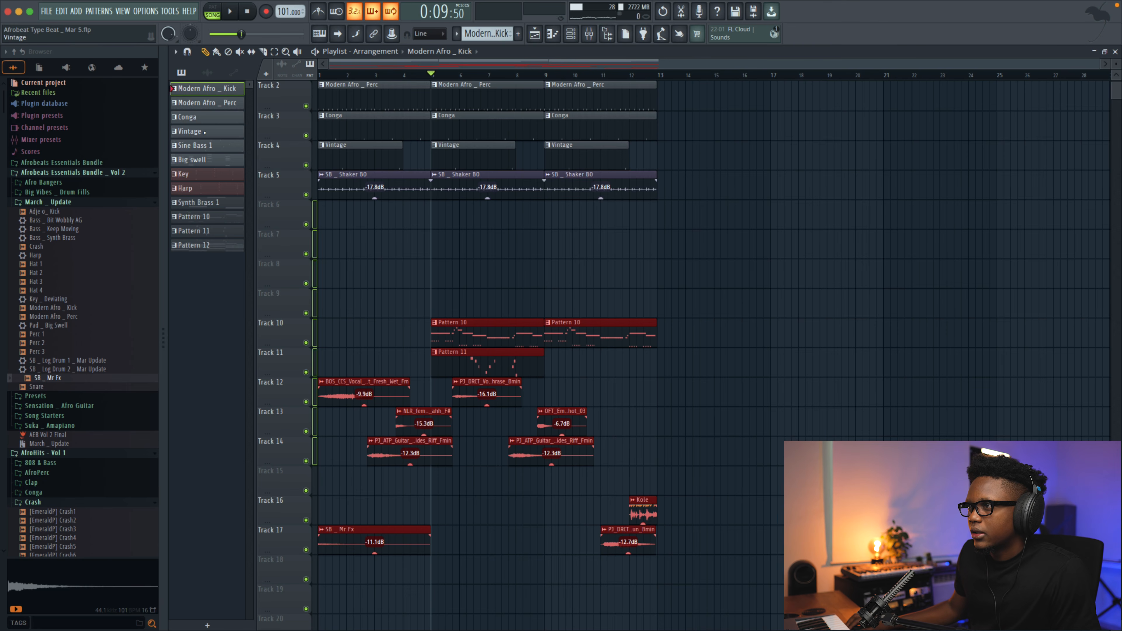
Place the Sine Bass 1 pattern on track 6 from bar 1 and repeat it twice through bar 12.
left_click_drag(205, 148, 371, 222)
key("ctrl+v")
scroll(292, 219, "right", 1)
key("ctrl+z")
key("ctrl+b")
key("ctrl+b")
scroll(468, 251, "left", 1)
scroll(468, 251, "up", 1)
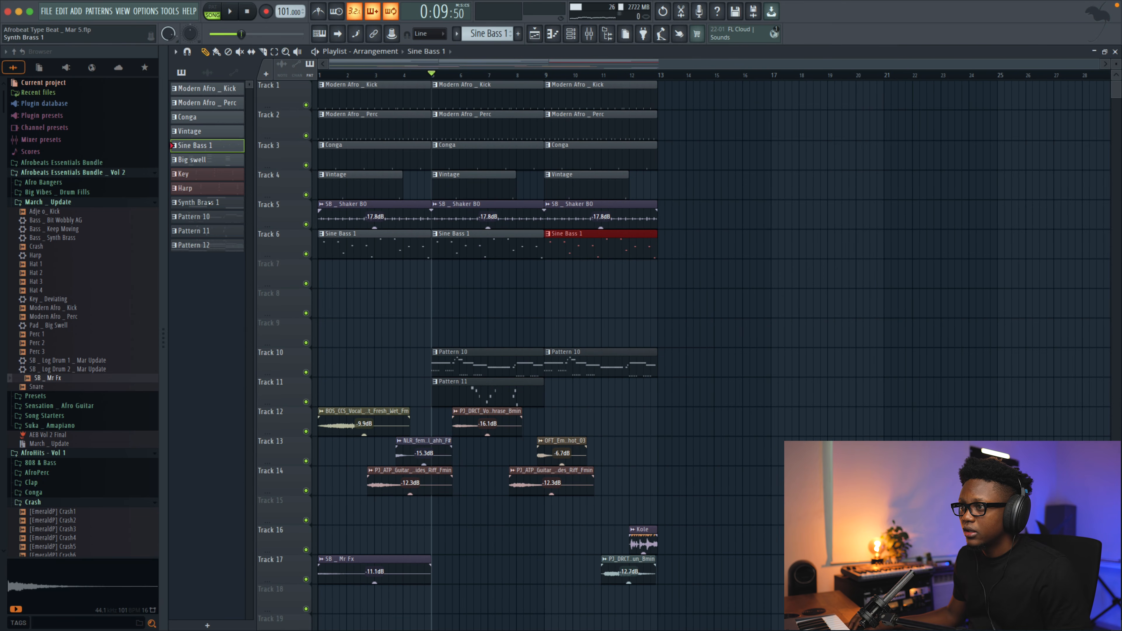
Place the Synth Brass 1 pattern on track 7 from bar 1 and duplicate it twice.
left_click_drag(198, 202, 378, 270)
key("ctrl+b")
key("ctrl+b")
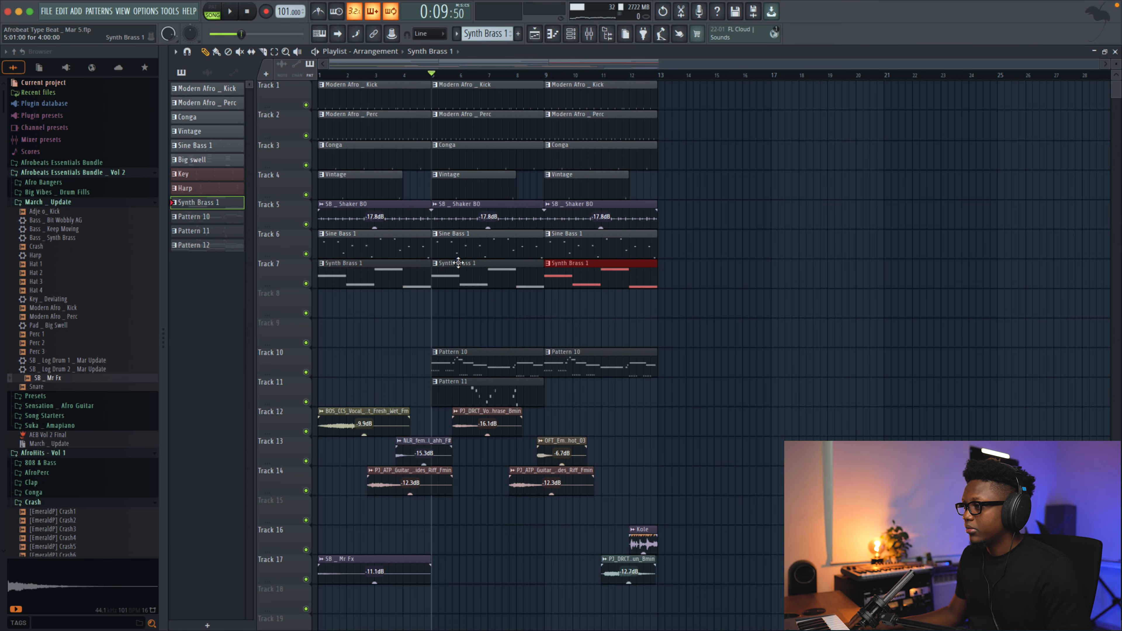
Split Pattern 10 by channel and delete its two combined clips from track 10.
left_click(514, 366)
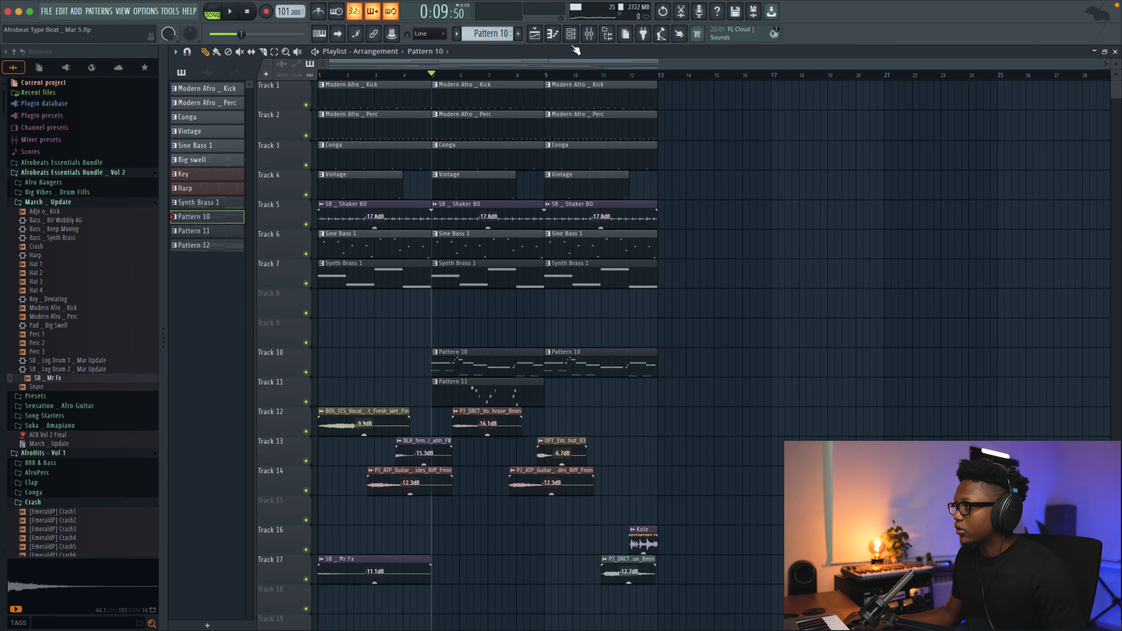
left_click(571, 33)
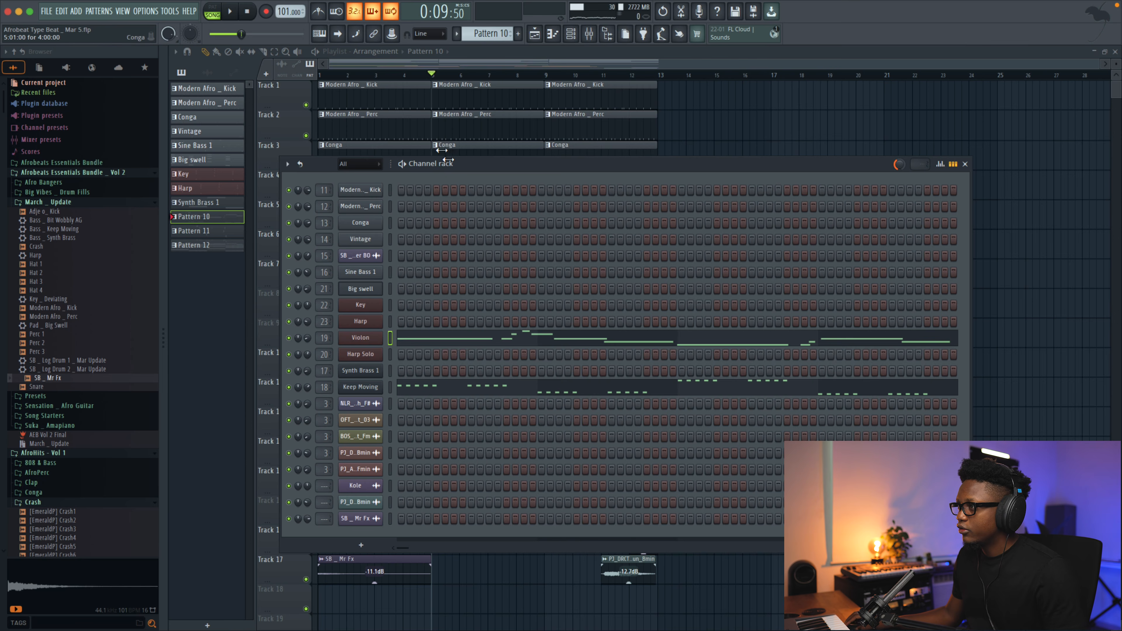
key("F6")
left_click(490, 33)
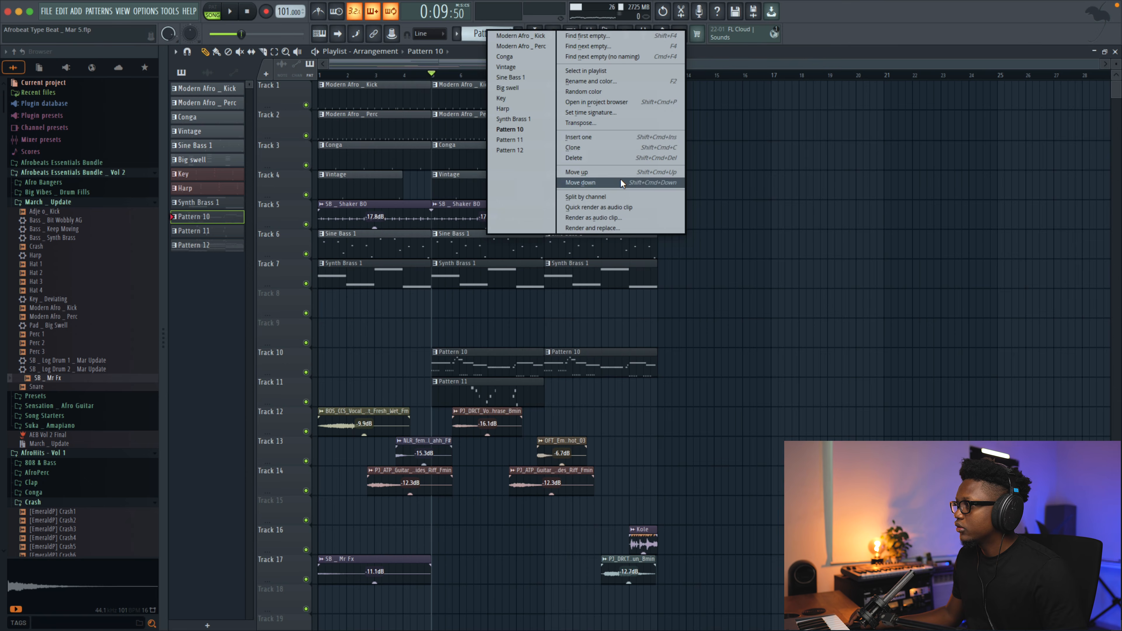
left_click(603, 197)
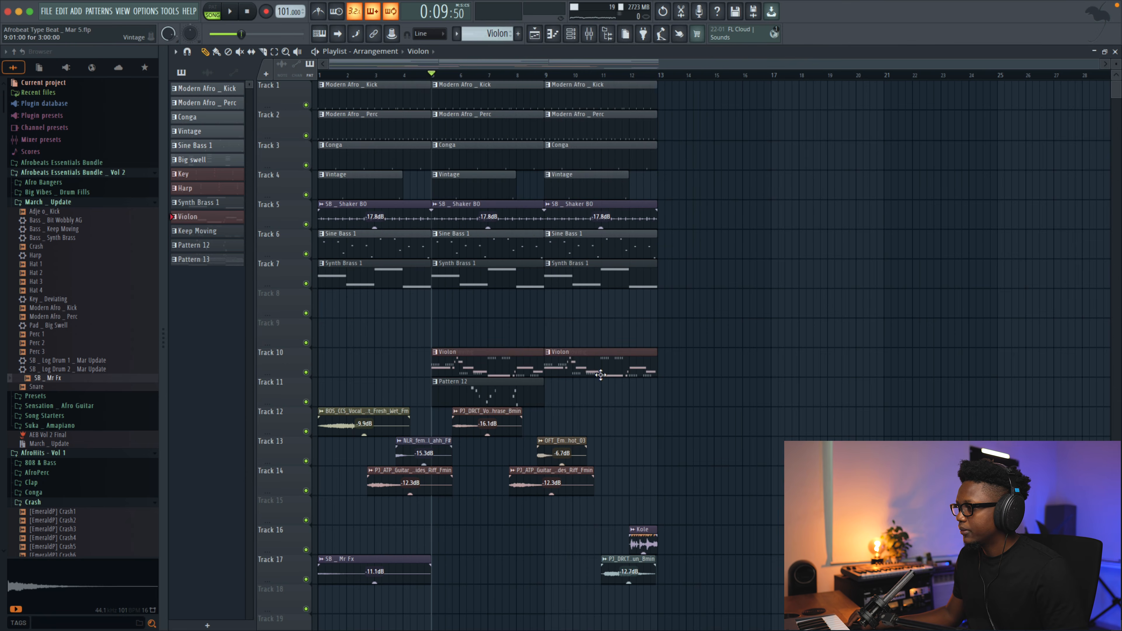
right_click(641, 363)
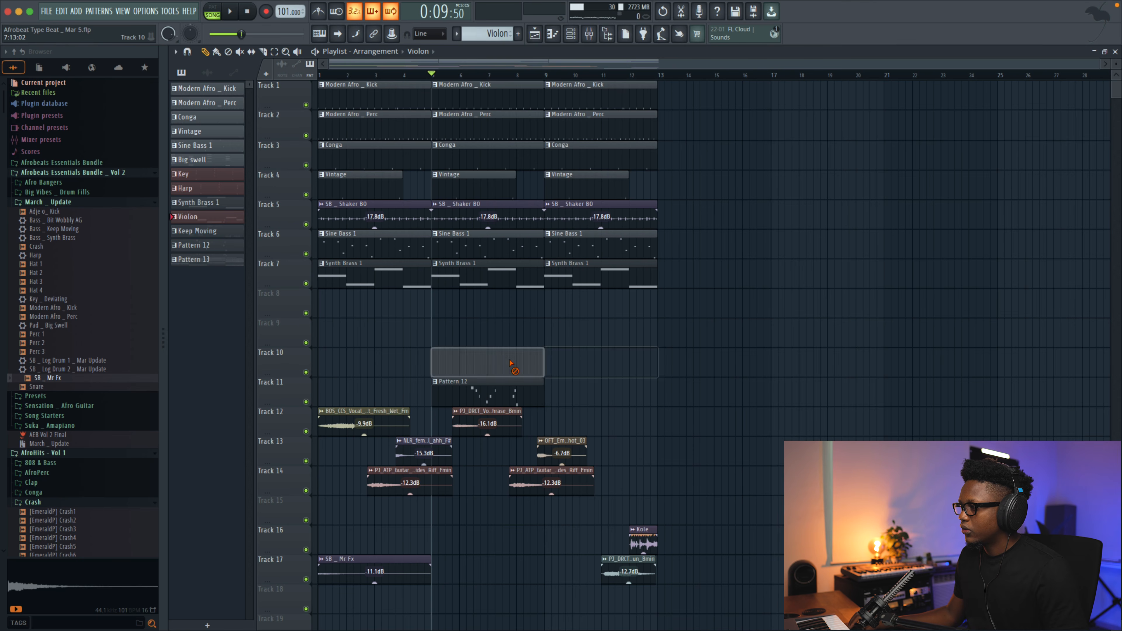
right_click(513, 368)
Place the Keep Moving pattern on track 8 from bar 1 and duplicate it twice.
left_click_drag(189, 237, 310, 309)
key("ctrl+b")
key("ctrl+b")
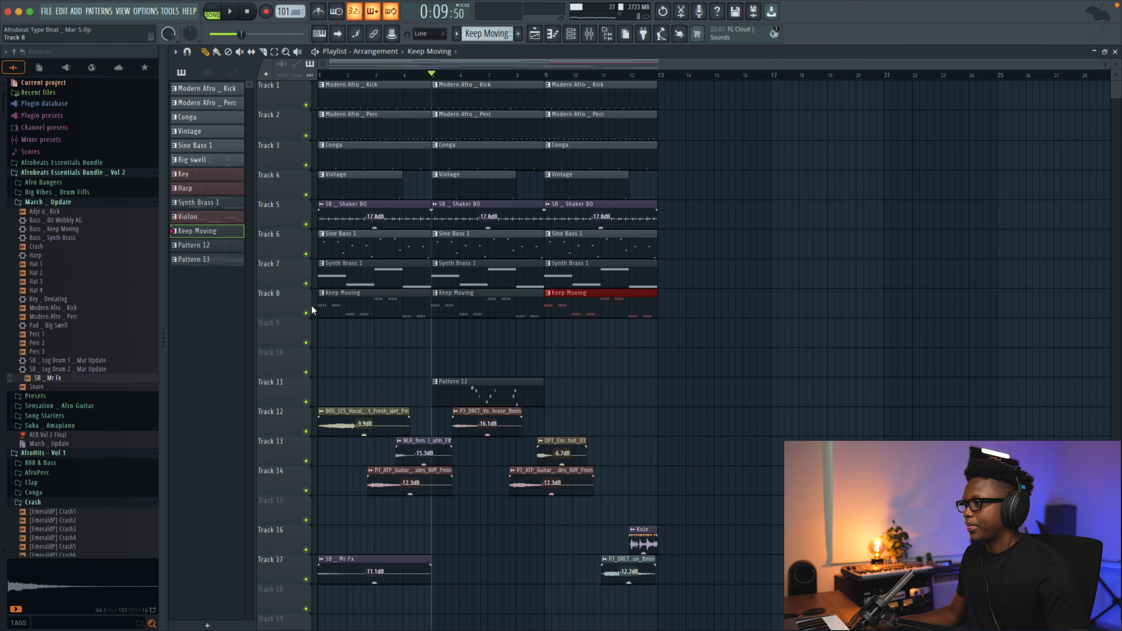
left_click_drag(221, 246, 363, 363)
key("ctrl+z")
key("ctrl+z")
Place the Big swell, Key and Harp patterns on tracks 9 to 11 from bar 1 and move the audio clips below them down four tracks.
left_click(198, 160)
left_click(206, 191, "shift")
left_click_drag(206, 192, 362, 332)
scroll(486, 305, "down", 4)
left_click_drag(303, 200, 351, 405)
key("shift+Down")
key("shift+Down")
key("shift+Down")
key("shift+Down")
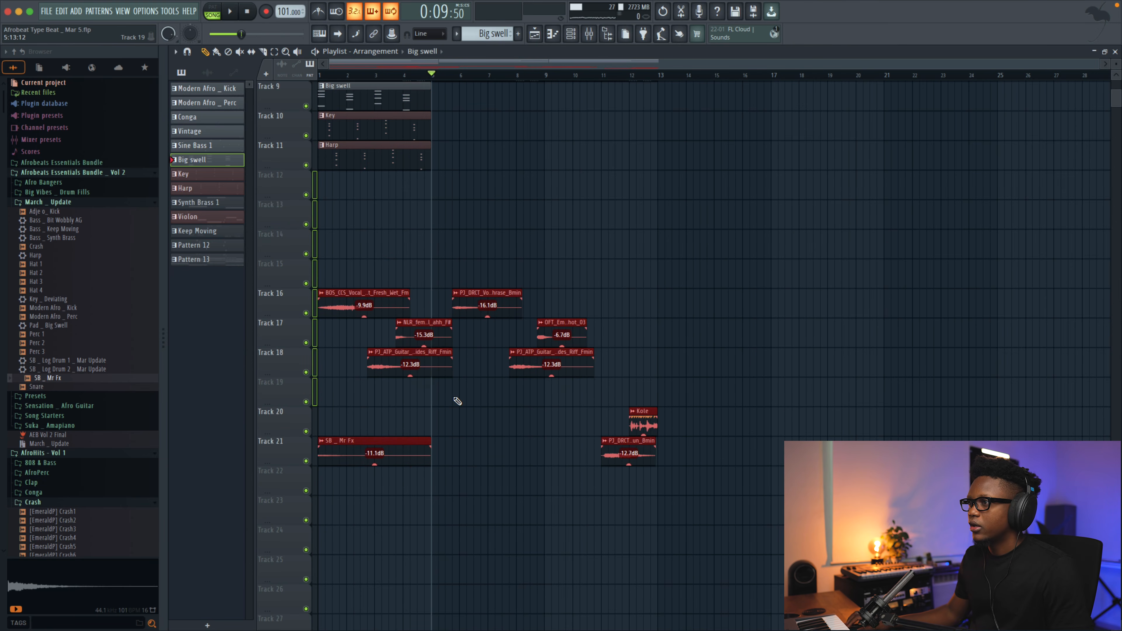
Duplicate the Big swell, Key and Harp clips twice so they run through bar 12.
scroll(457, 400, "up", 4)
left_click_drag(487, 436, 388, 343)
key("ctrl+b")
key("ctrl+b")
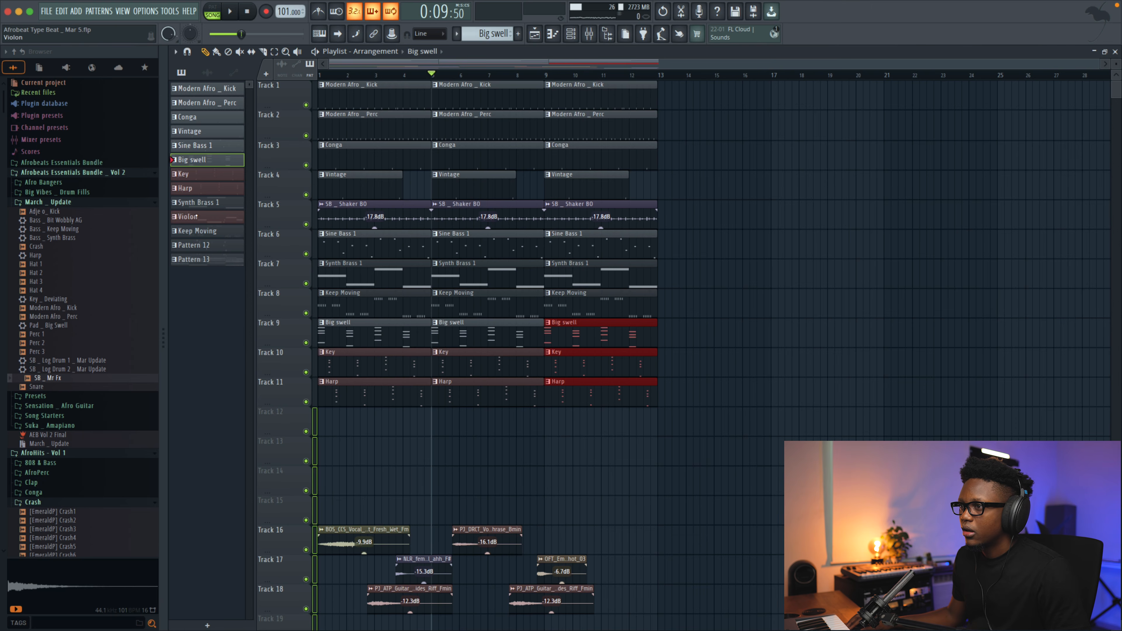
Move the Violon pattern above Harp in the pattern list, place it on track 12 from bar 1 and duplicate it twice.
left_click(211, 217)
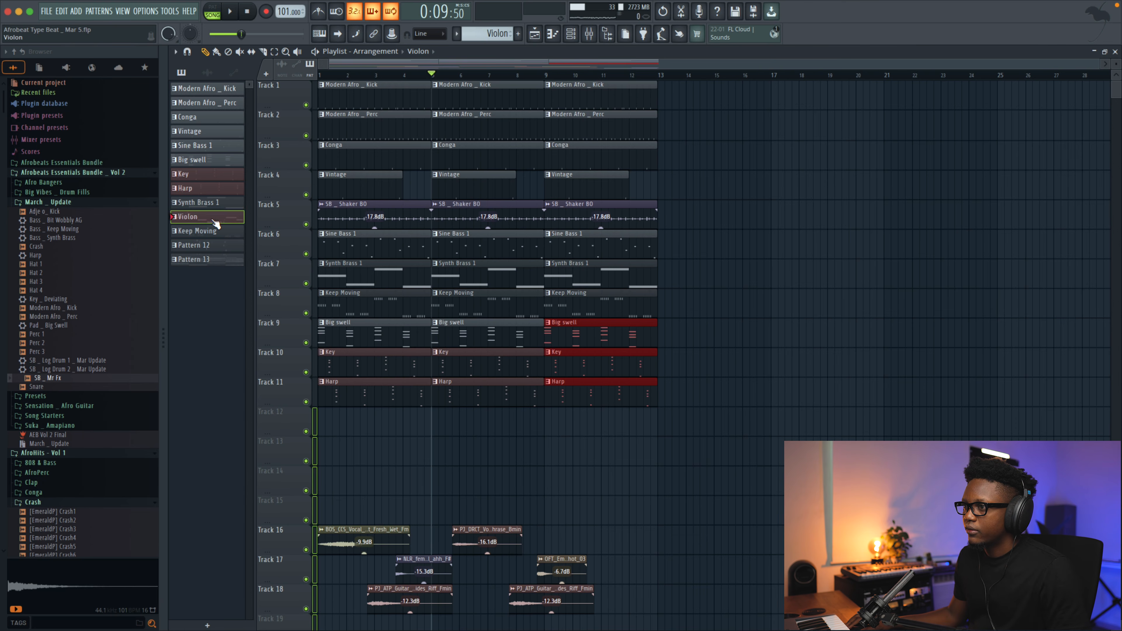
left_click_drag(211, 191, 331, 420)
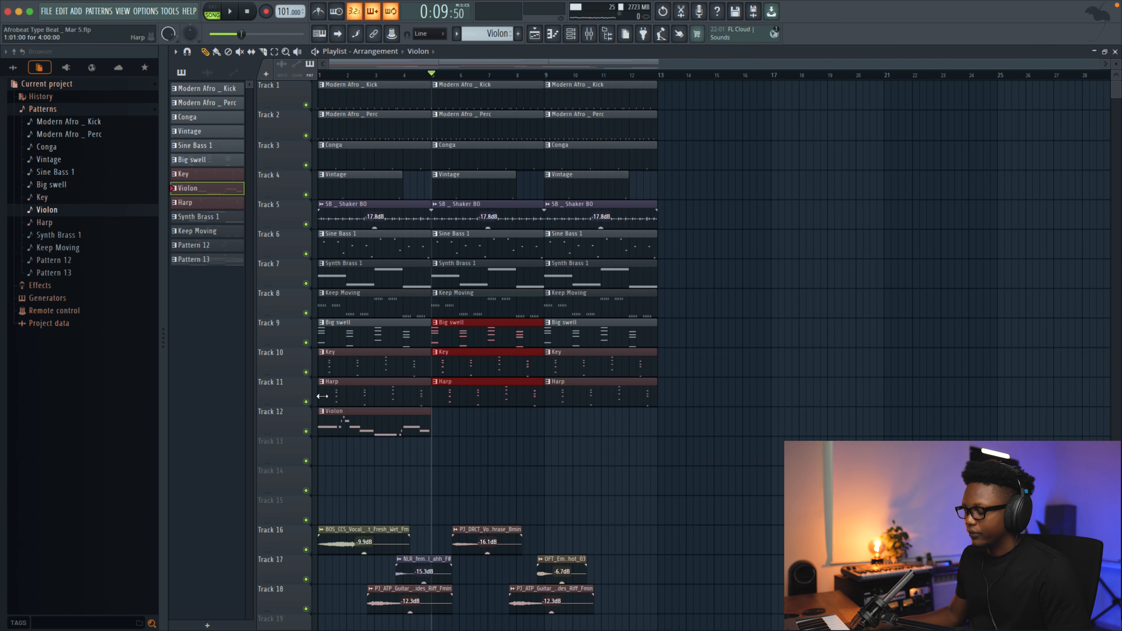
left_click(335, 415)
key("ctrl+b")
key("ctrl+b")
scroll(338, 318, "right", 1)
scroll(196, 248, "left", 1)
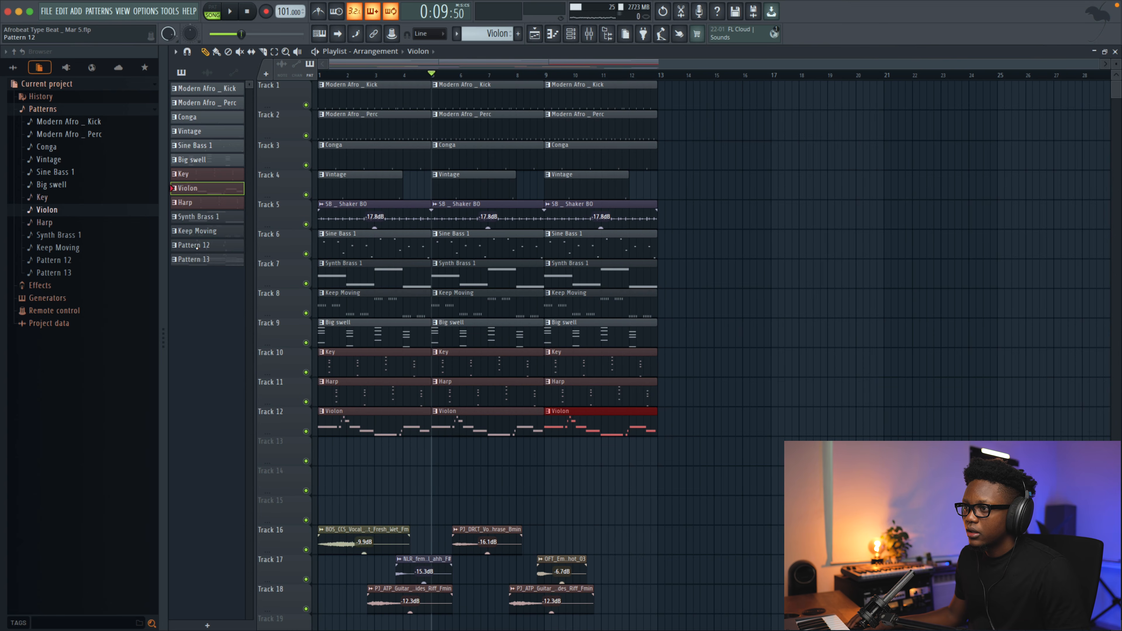
Place Pattern 12 on track 13 from bar 1, repeat it through bar 12 and select Pattern 13.
scroll(481, 307, "down", 1)
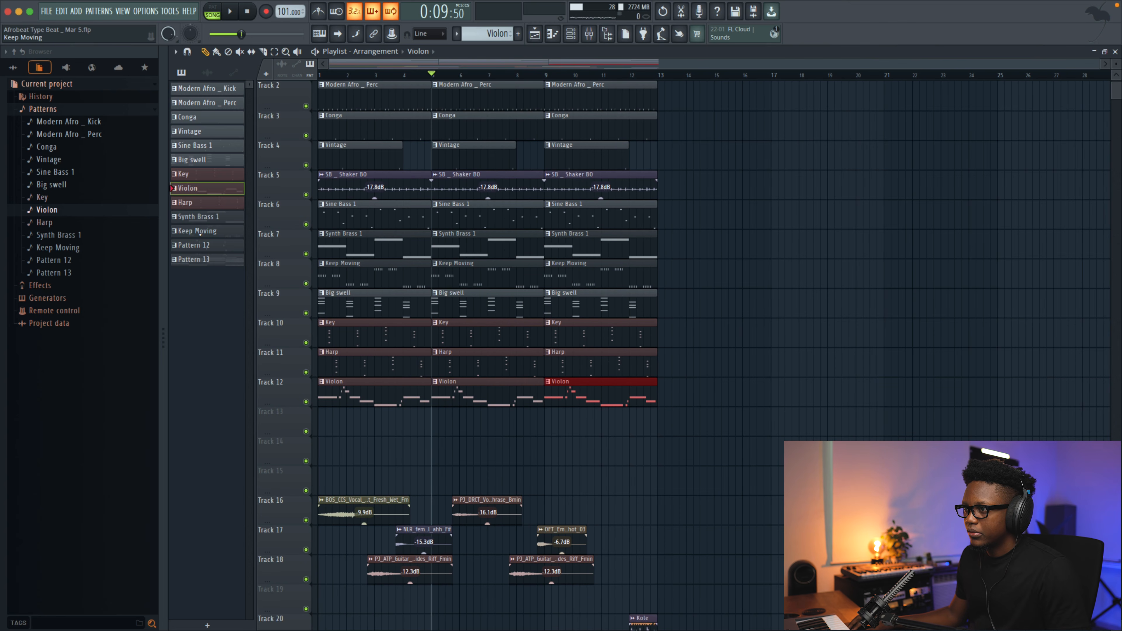
left_click(185, 231)
left_click_drag(194, 244, 321, 413)
key("ctrl+b")
left_click(213, 260)
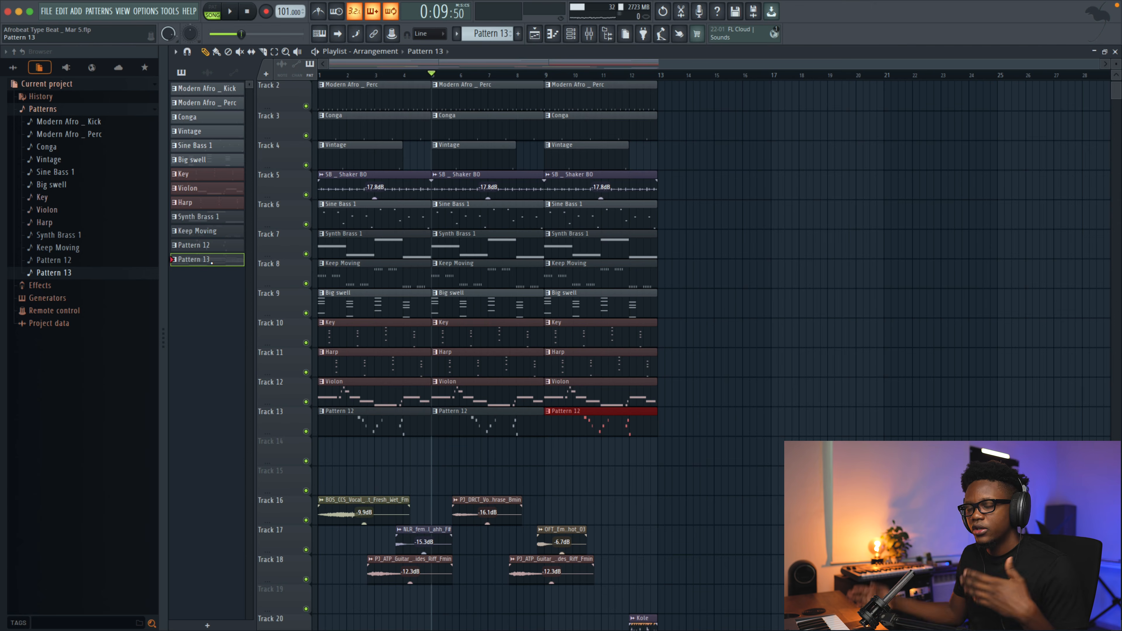
scroll(671, 117, "up", 1)
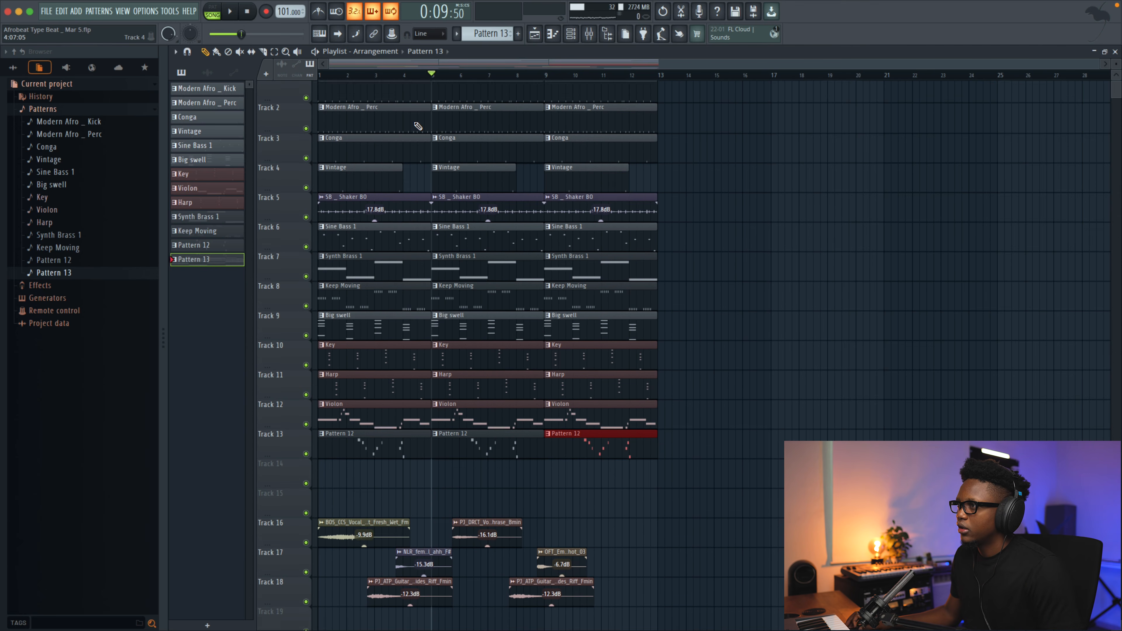
Play the song from bar 1 and shift the clips on tracks 6 to 13 down two tracks.
left_click_drag(368, 78, 319, 76)
key("space")
mouse_move(1116, 64)
left_mouse_down()
mouse_move(1116, 89)
mouse_move(1116, 78)
left_mouse_up()
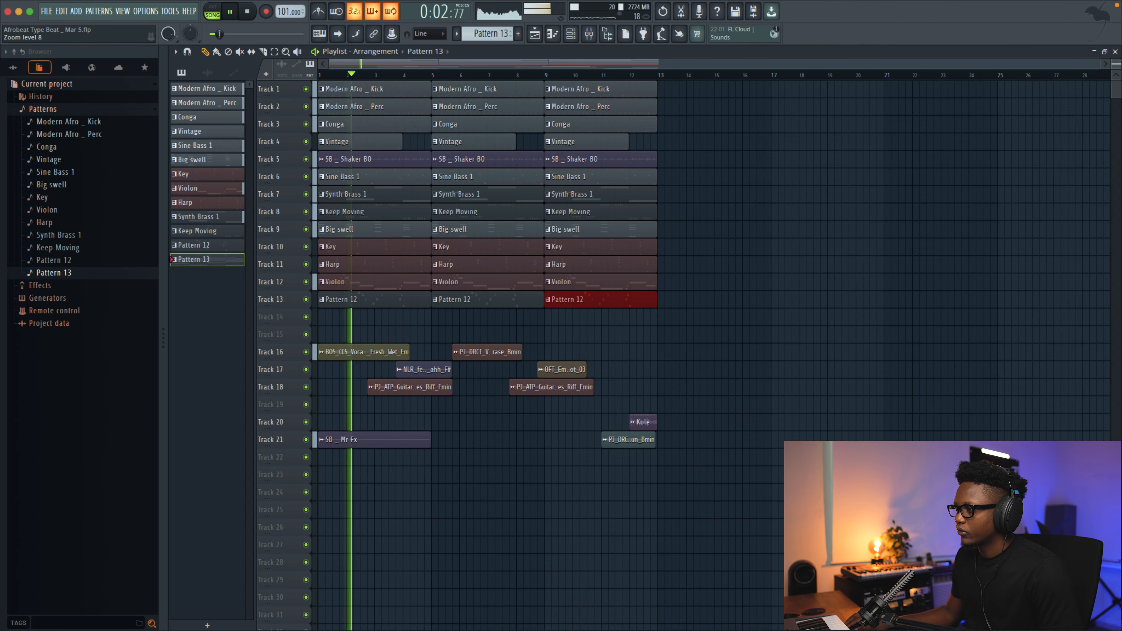
left_click_drag(278, 177, 294, 300)
key("shift+Down")
key("shift+Down")
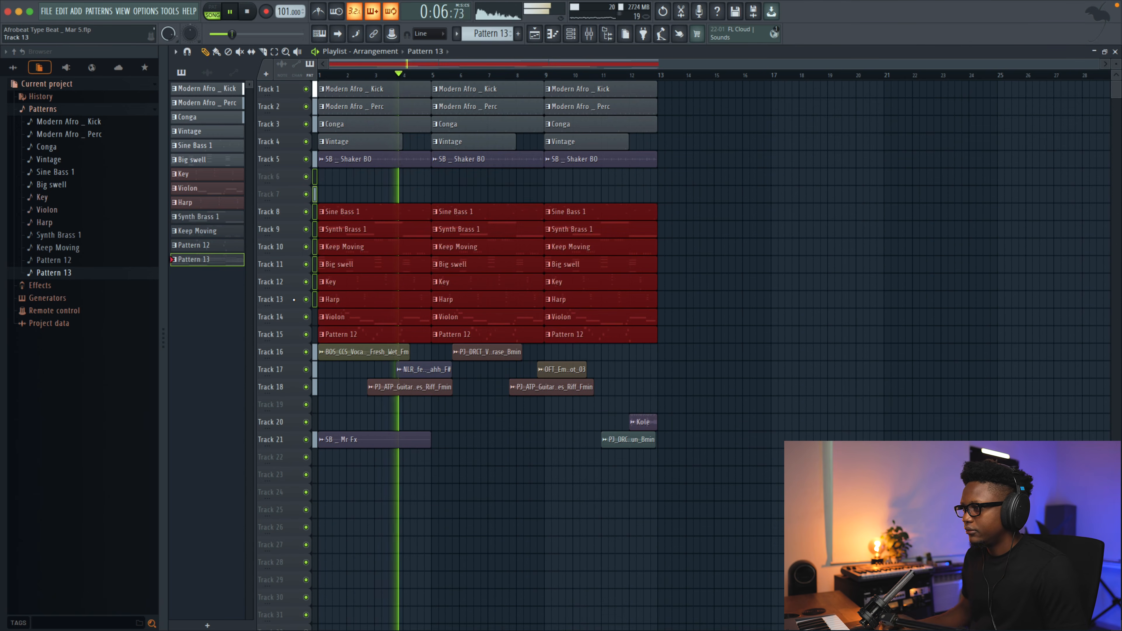
Move the Kole clip to track 6, the SB _ Mr Fx clip to track 7 and the vocal clip on track 21 to track 18.
left_click_drag(644, 421, 645, 177)
left_click_drag(358, 441, 313, 188)
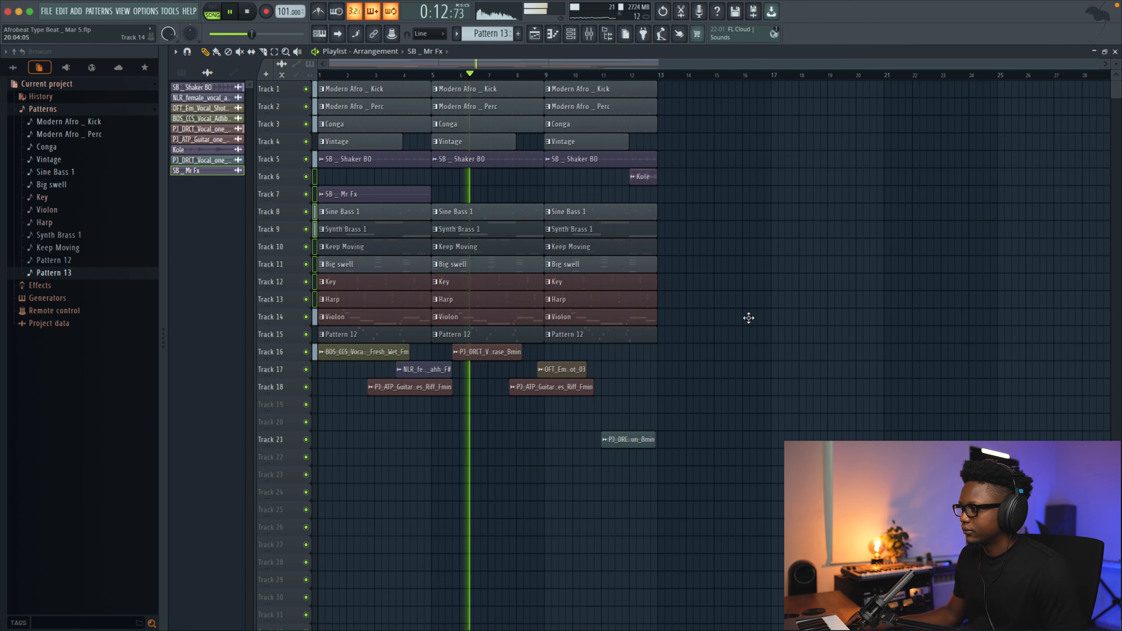
left_click_drag(633, 429, 634, 377)
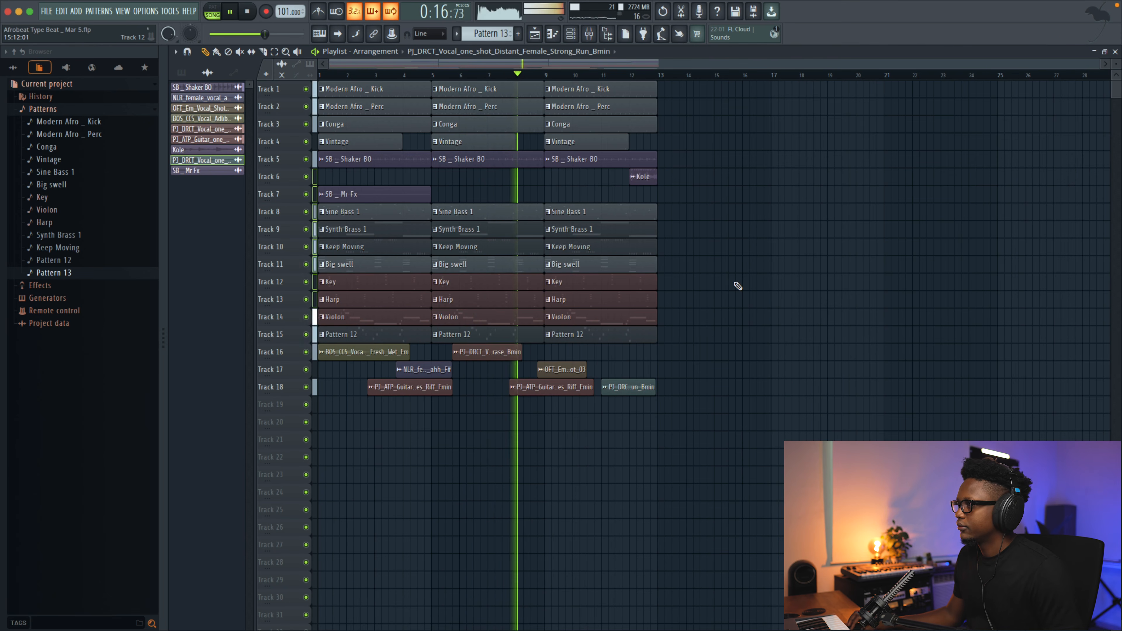
Stop playback and duplicate the whole 12-bar arrangement twice so it runs through bar 36.
left_click_drag(1094, 61, 1098, 133)
key("space")
key("ctrl+a")
key("ctrl+b")
key("ctrl+b")
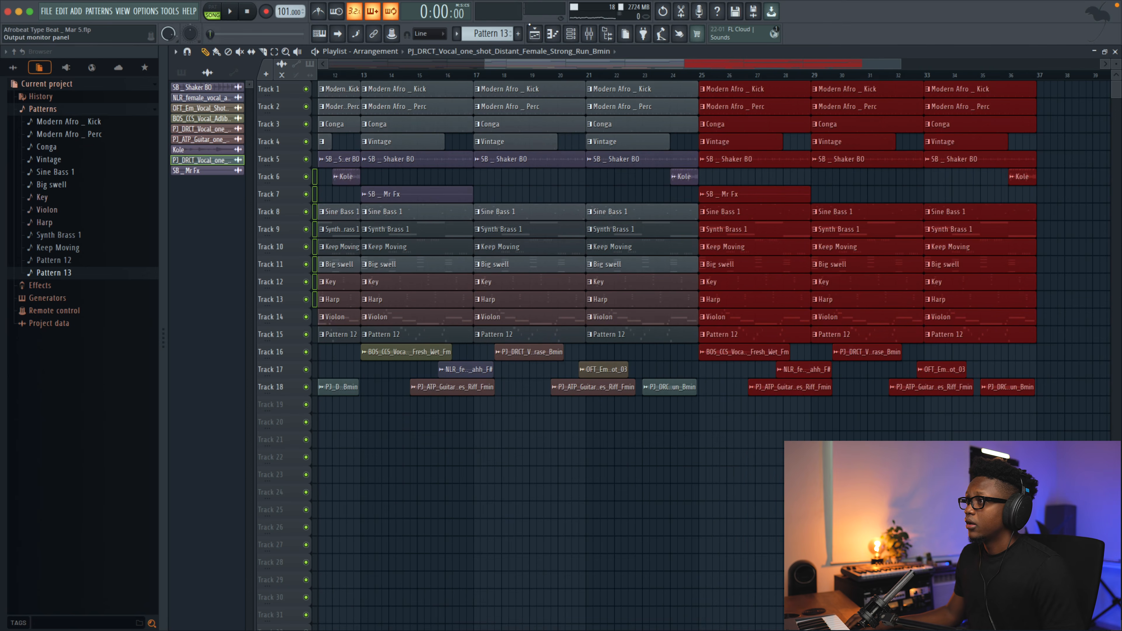
Shift the entire arrangement four bars later so that it starts at bar 5.
scroll(384, 96, "left", 10)
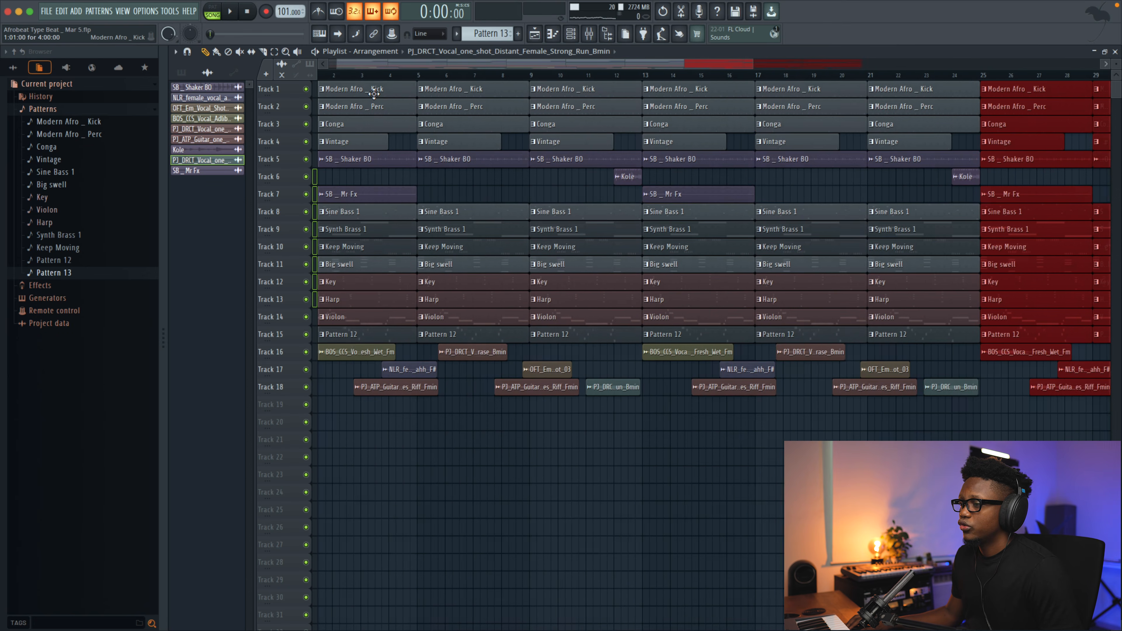
scroll(384, 96, "left", 1)
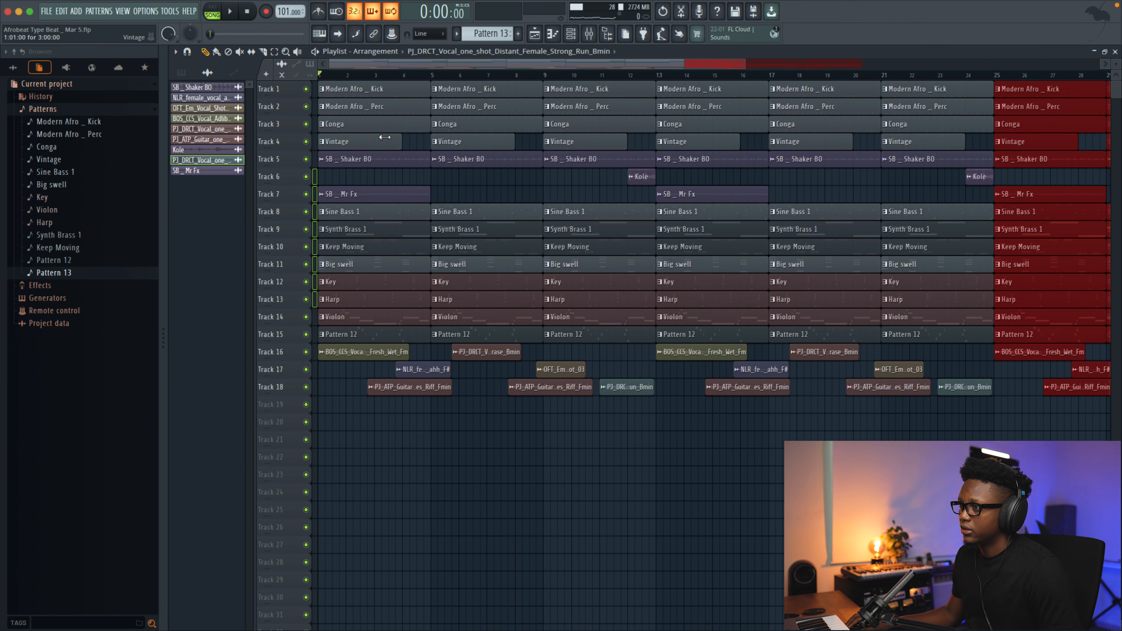
scroll(424, 89, "down", 1)
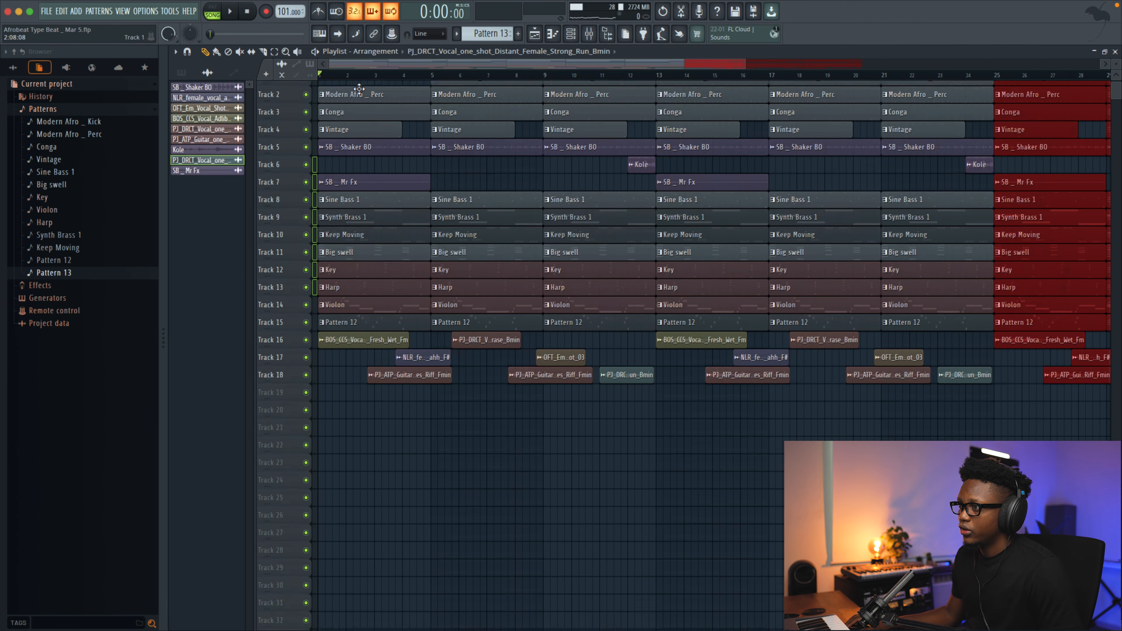
scroll(451, 313, "down", 1)
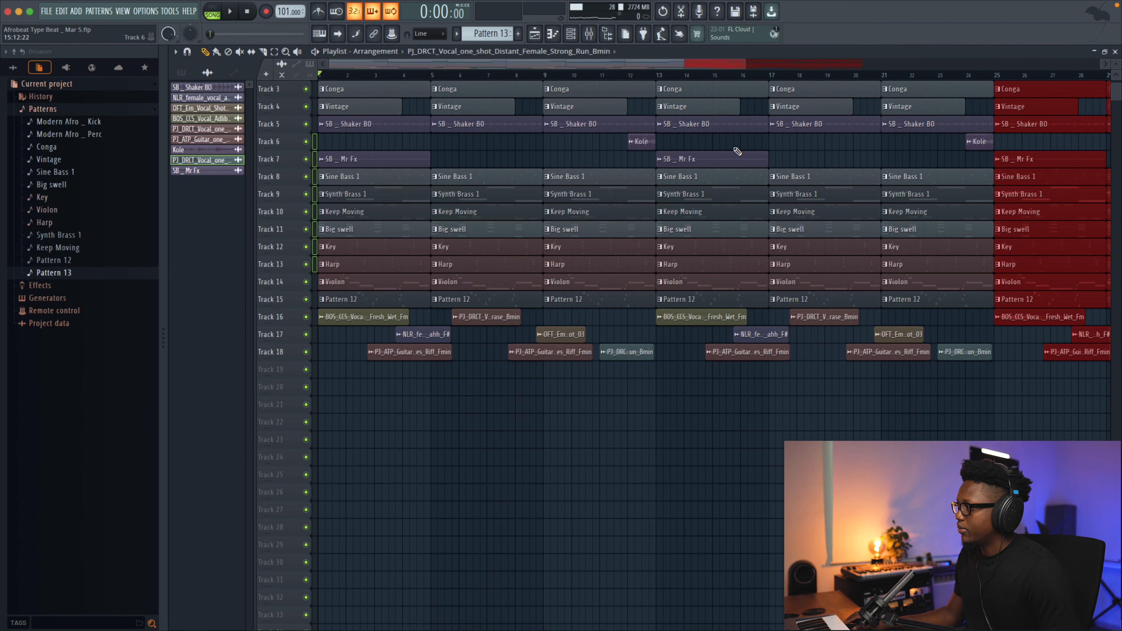
left_click_drag(738, 64, 1006, 76)
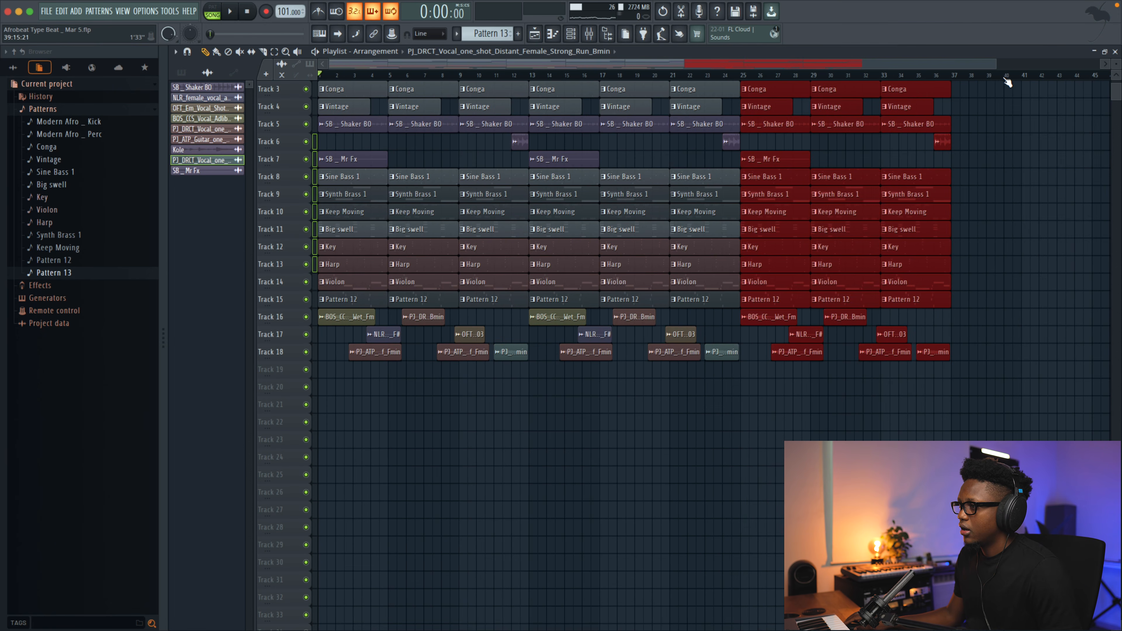
scroll(815, 150, "up", 2)
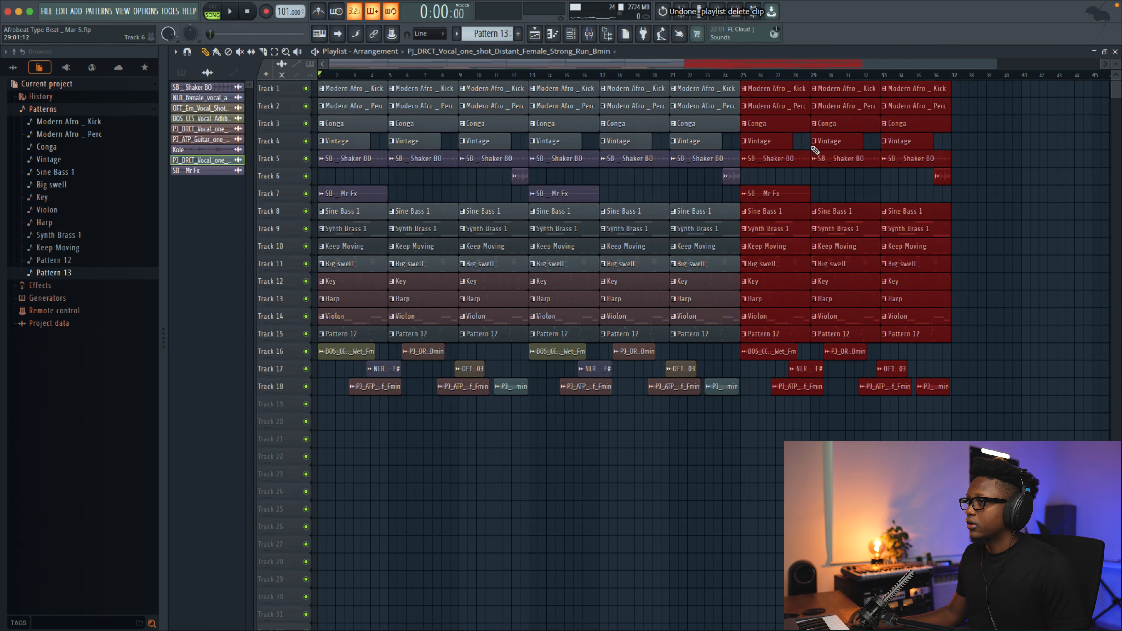
key("ctrl+a")
left_click_drag(344, 81, 414, 81)
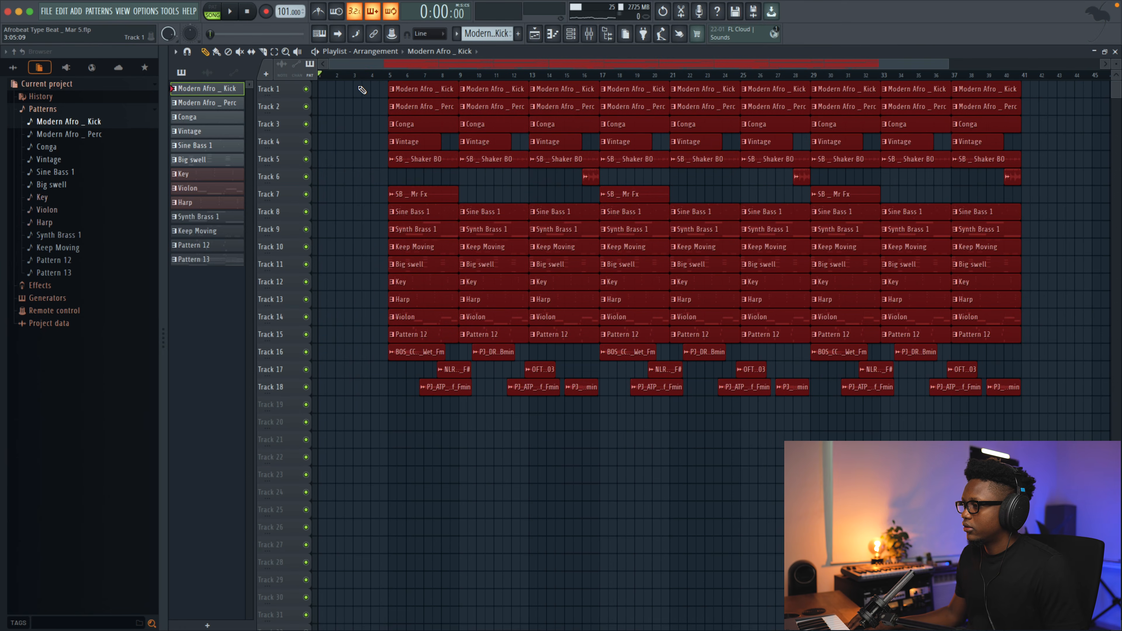
Deselect the clips, place a Big swell clip at bar 1 on track 11 and briefly preview the intro.
key("ctrl+d")
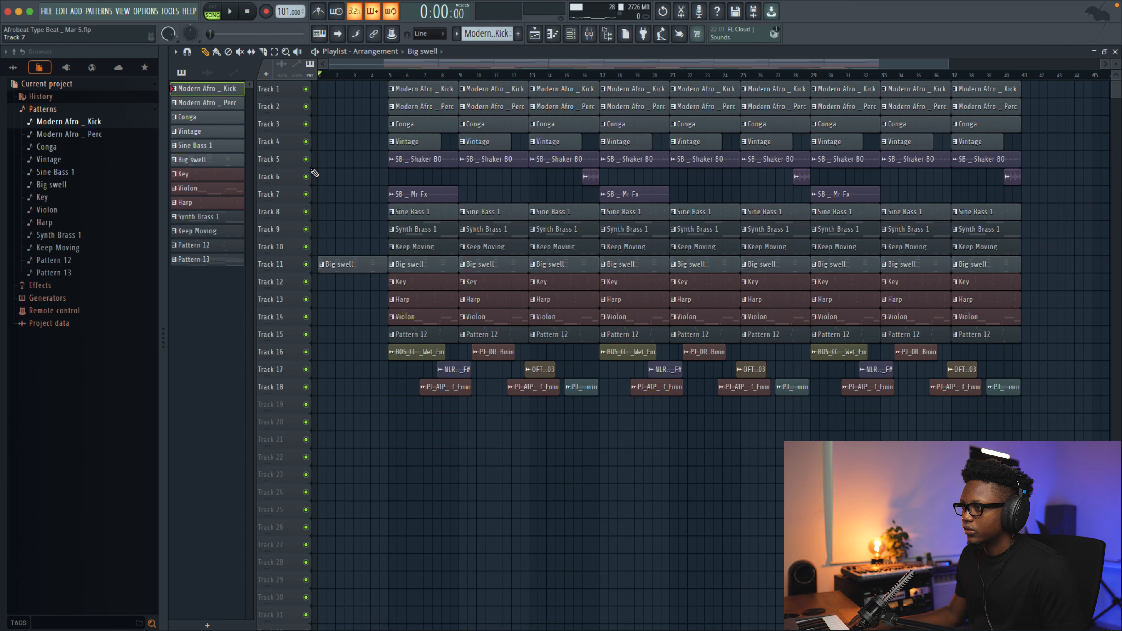
key("super+space")
key("Escape")
key("space")
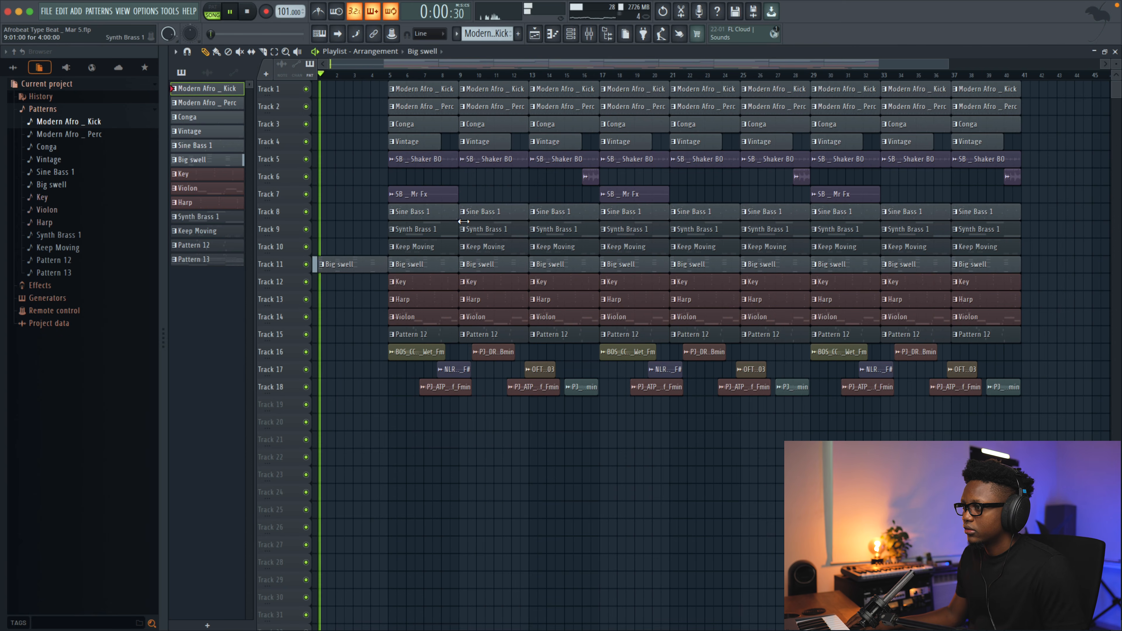
key("space")
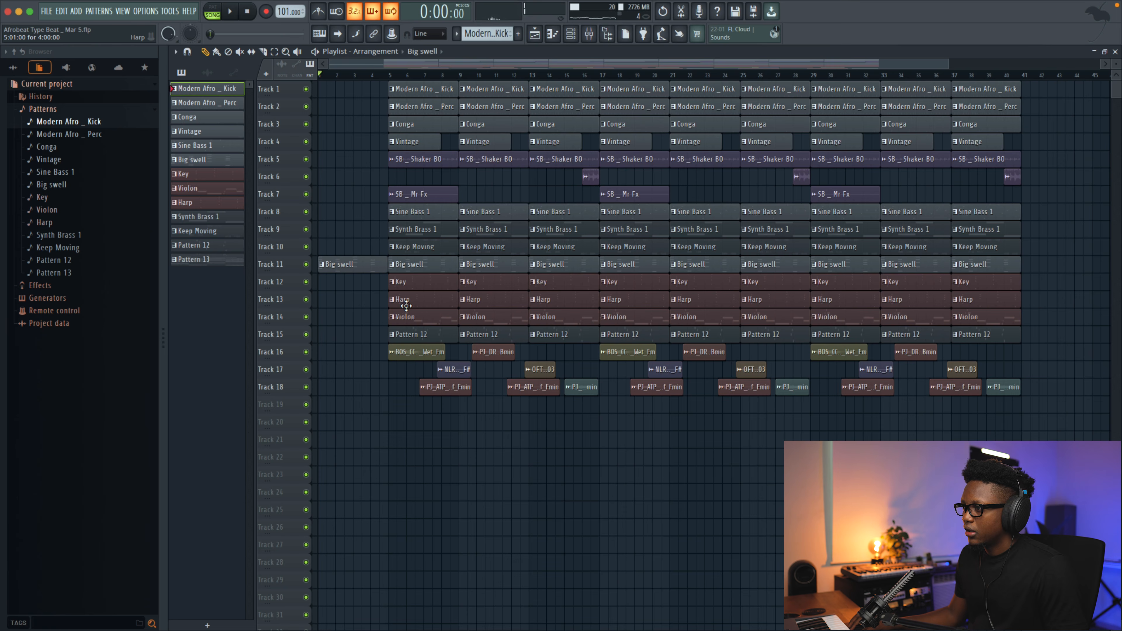
Place the Harp and Key clips at bar 1 on tracks 13 and 12 and duplicate them to bar 5.
left_click(410, 302)
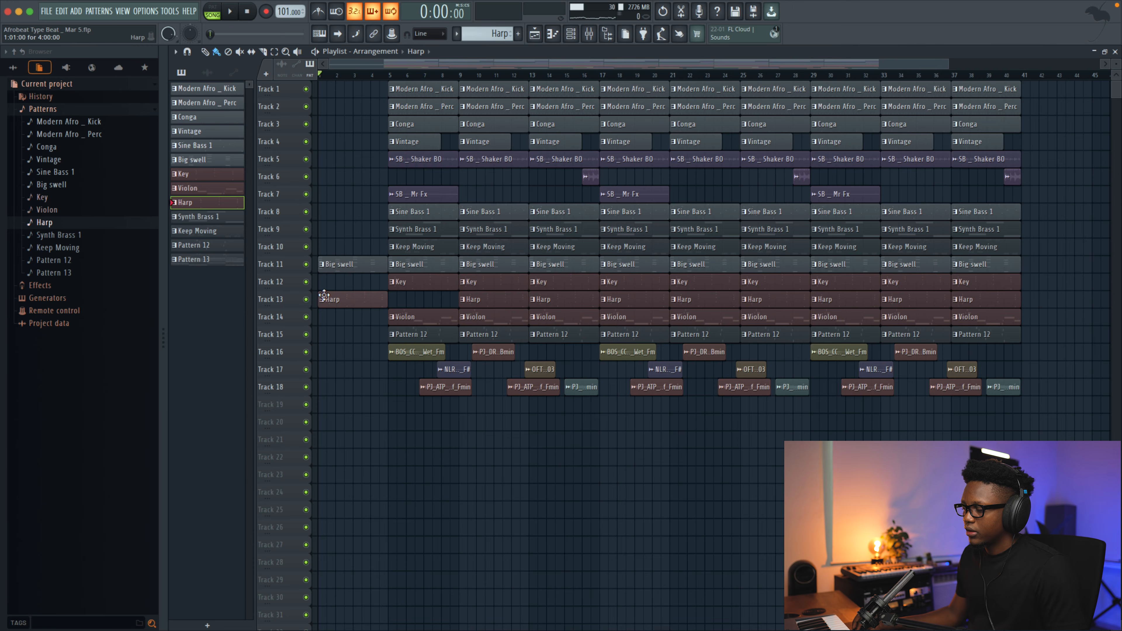
left_click(350, 279)
left_click_drag(400, 302, 355, 284)
key("ctrl+b")
Play the intro and place an SB _ Shaker BO clip at bar 1 on track 5.
key("space")
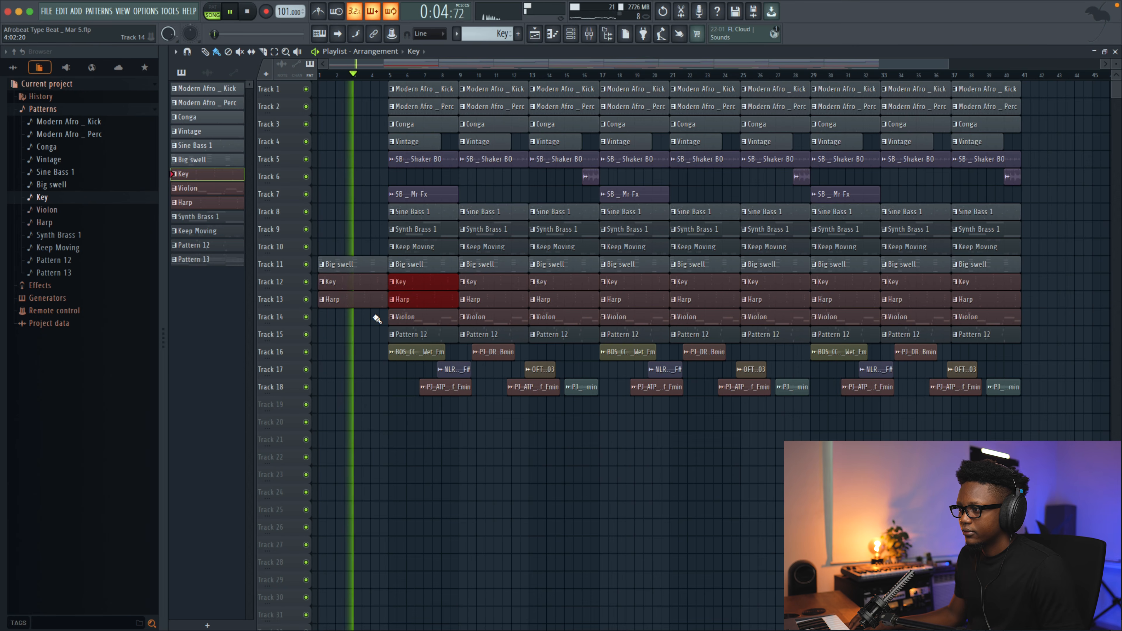
left_click(422, 158)
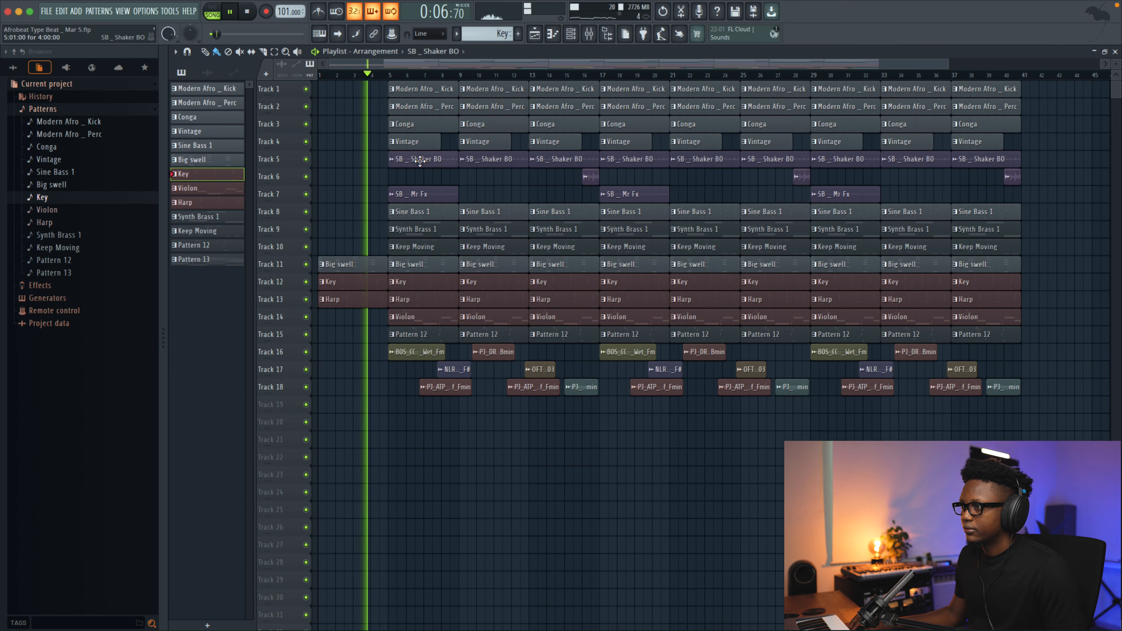
left_click(344, 159)
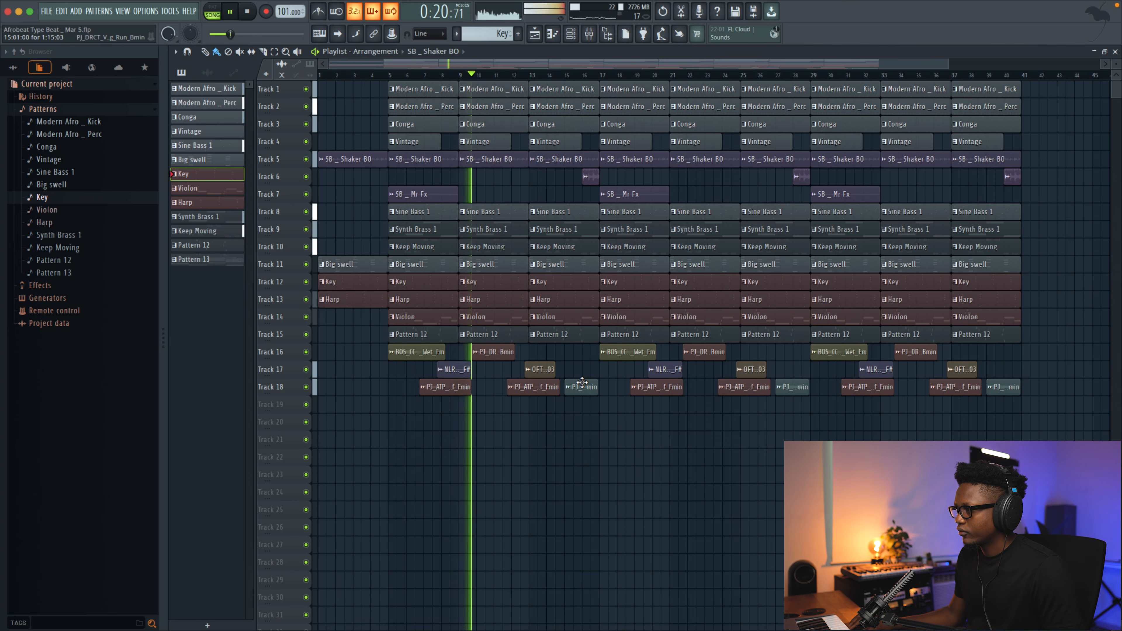
Move track 6's first Kole clip to bar 12, and delete track 18's vocal clip at bar 15 and the bar 13 clips on tracks 8 to 10.
scroll(619, 385, "down", 1)
scroll(466, 313, "down", 1)
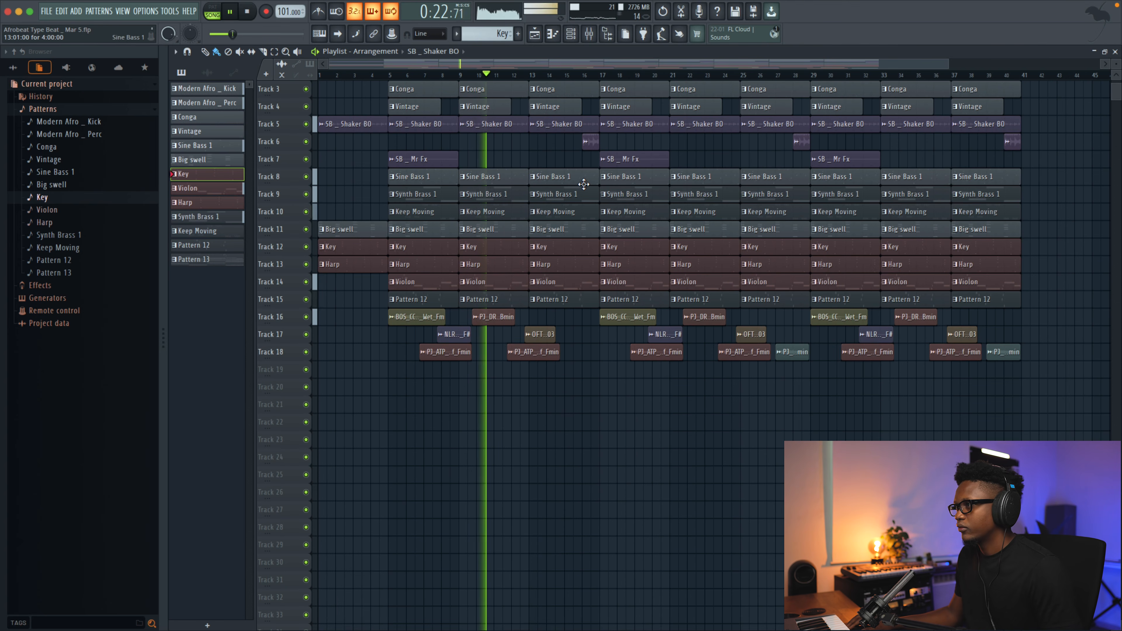
scroll(583, 180, "up", 2)
left_click_drag(591, 176, 534, 168)
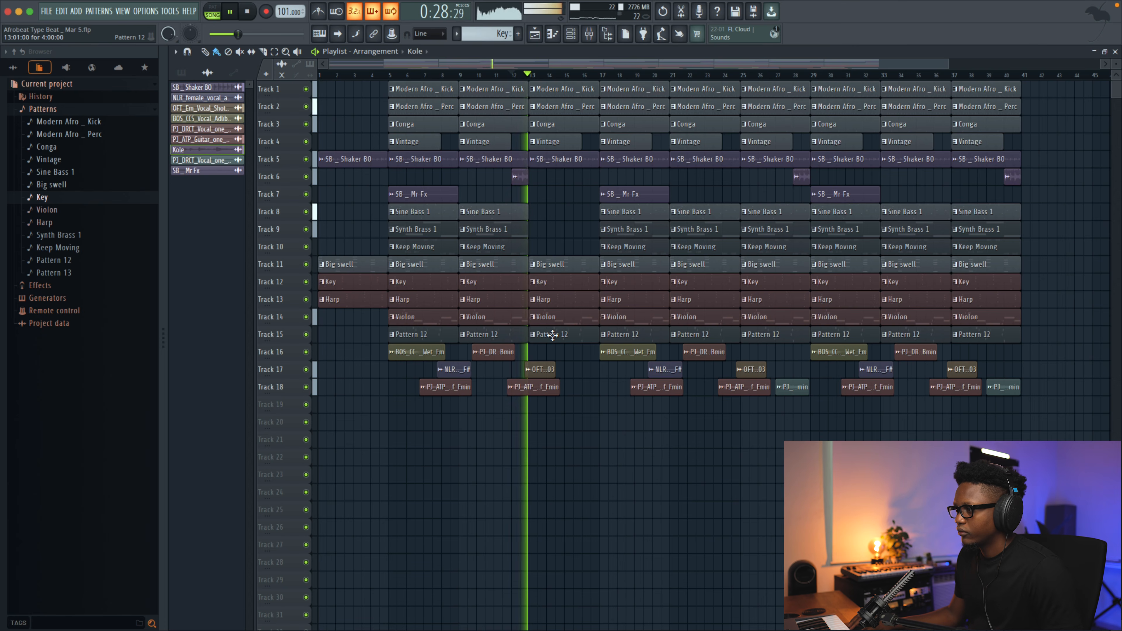
Replay the transition around bar 12 and delete the Violon and Pattern 12 clips at bar 13.
key("space")
scroll(521, 266, "down", 1)
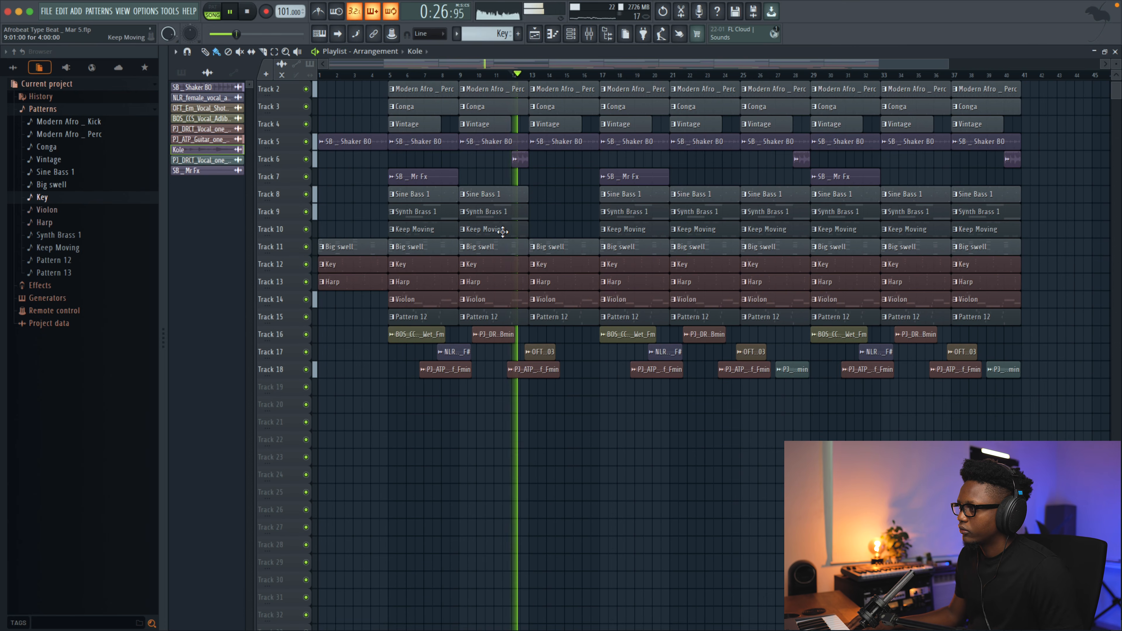
scroll(501, 229, "up", 1)
scroll(529, 237, "down", 1)
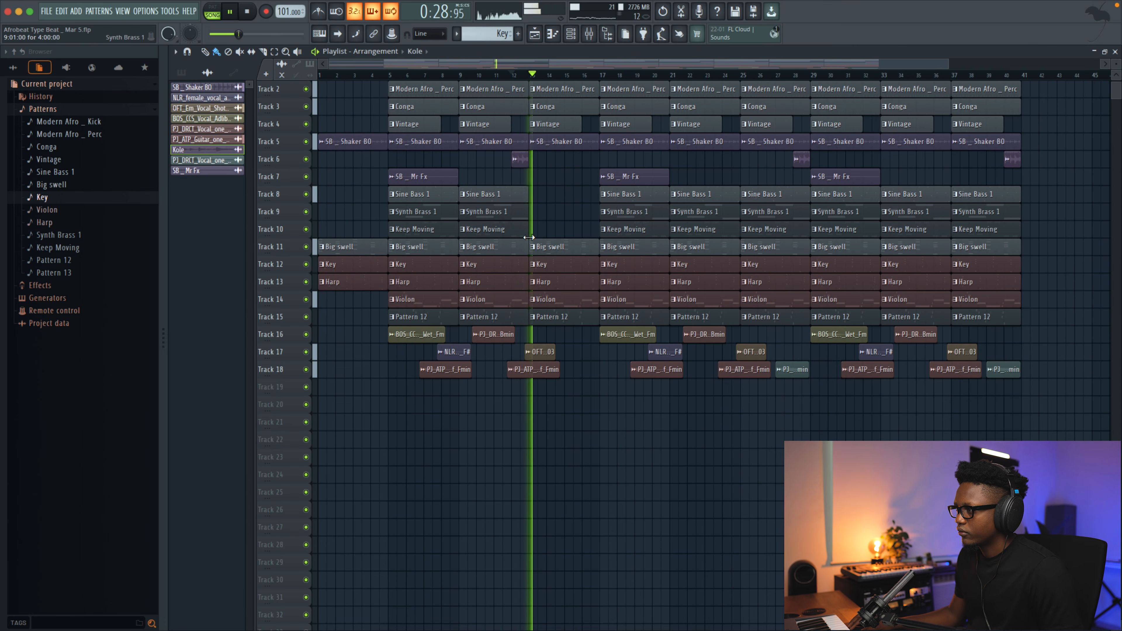
scroll(558, 272, "down", 1)
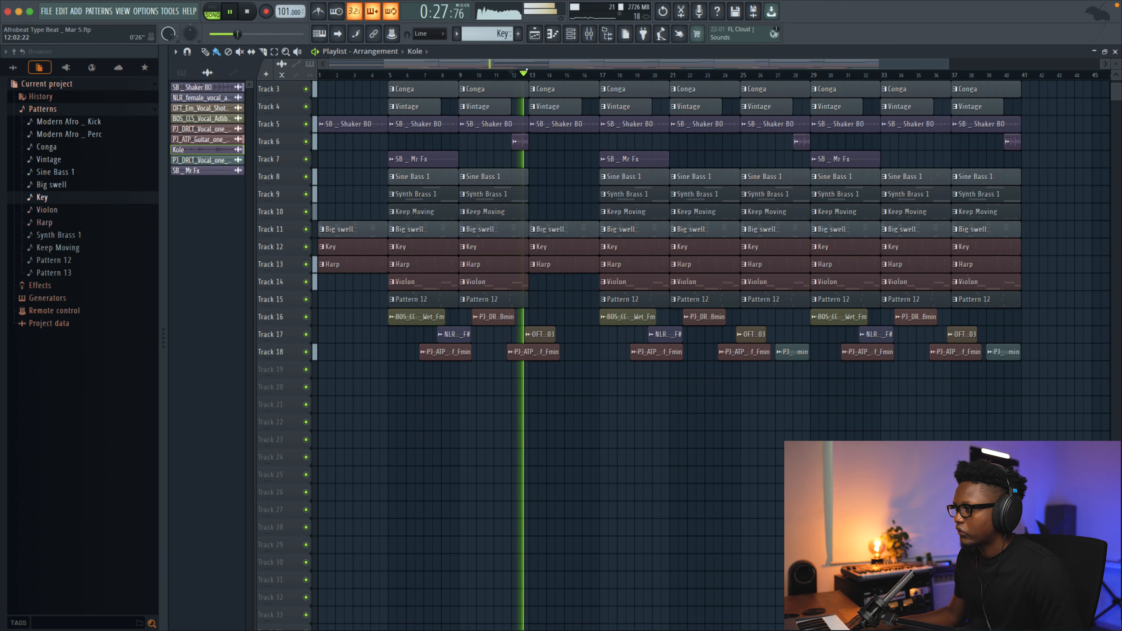
scroll(526, 306, "up", 2)
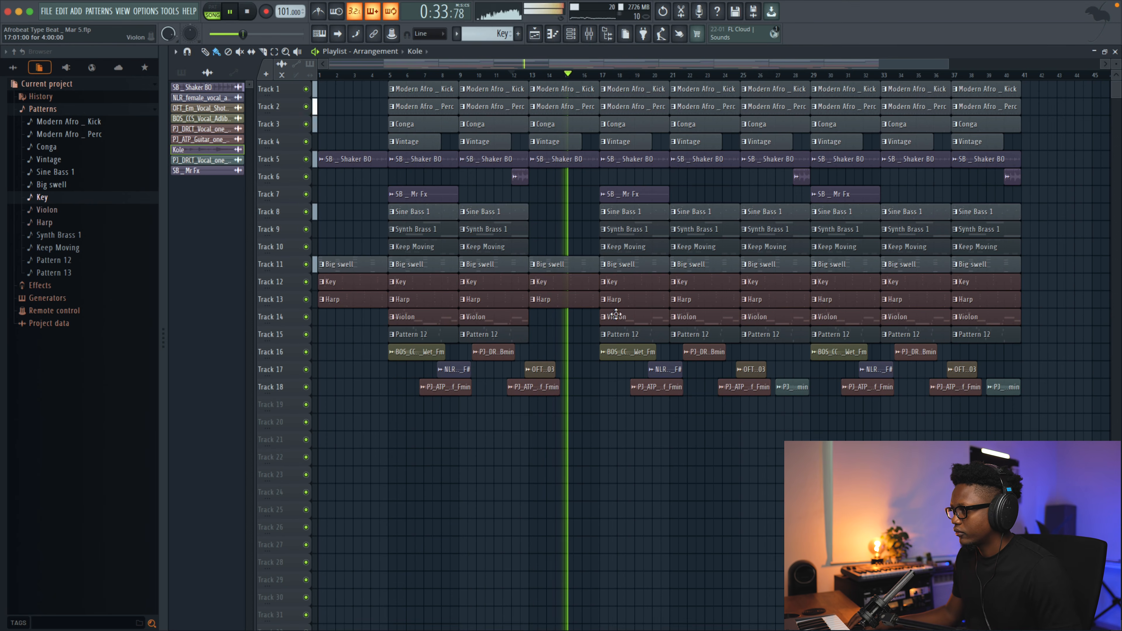
Delete the bar 17 clips on tracks 15 and 16 and the vocal and guitar clips just after them on tracks 17 and 18.
right_click(627, 335)
right_click(628, 349)
right_click(665, 370)
right_click(657, 387)
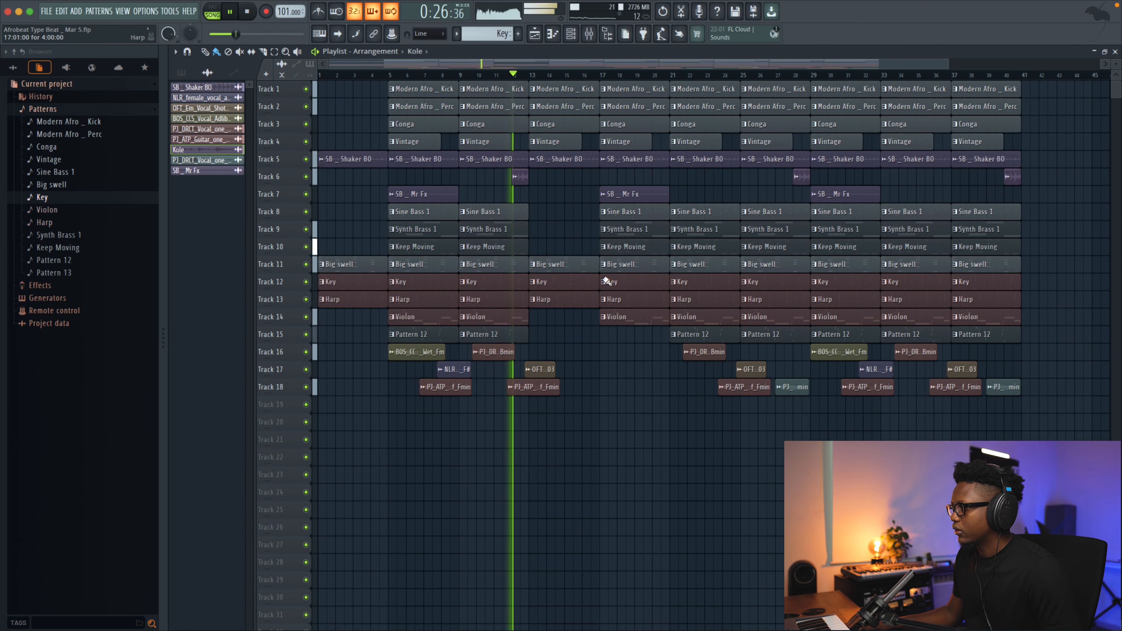
scroll(706, 354, "down", 1)
scroll(556, 95, "up", 2)
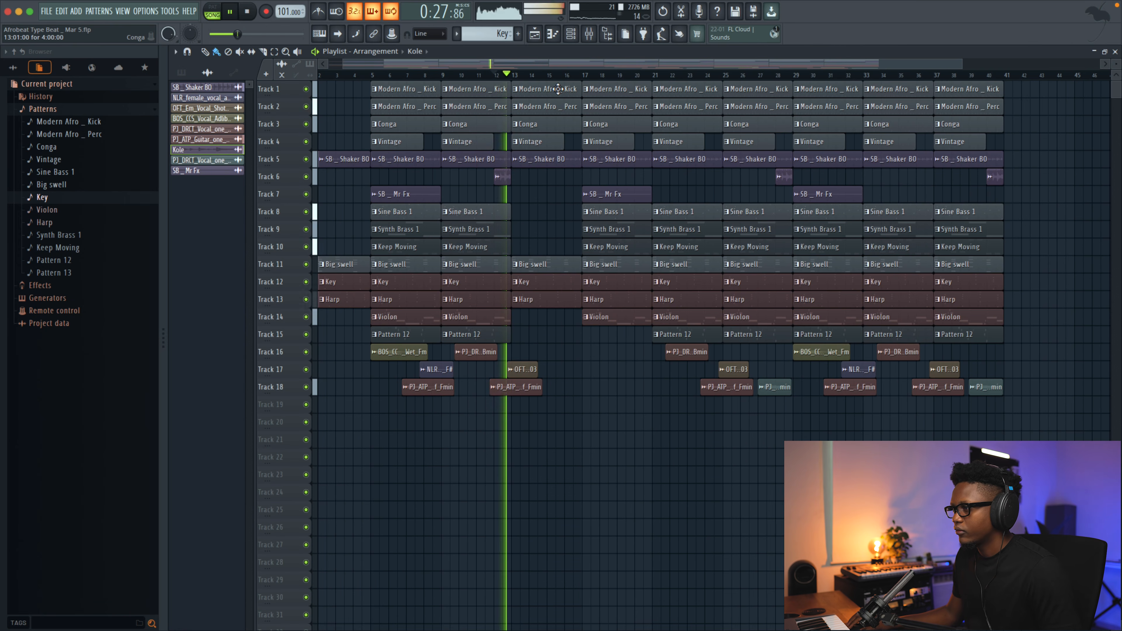
Audition the crash samples from Crash6 to White Crash in the AfroHits - Vol 1 Crash folder.
key("space")
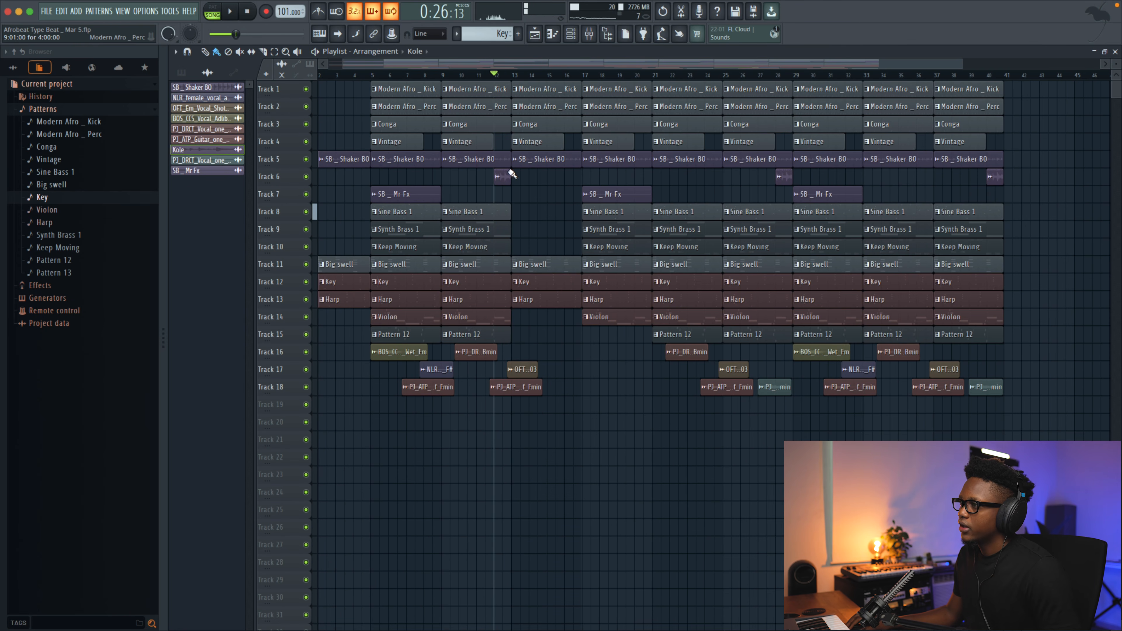
left_click(14, 68)
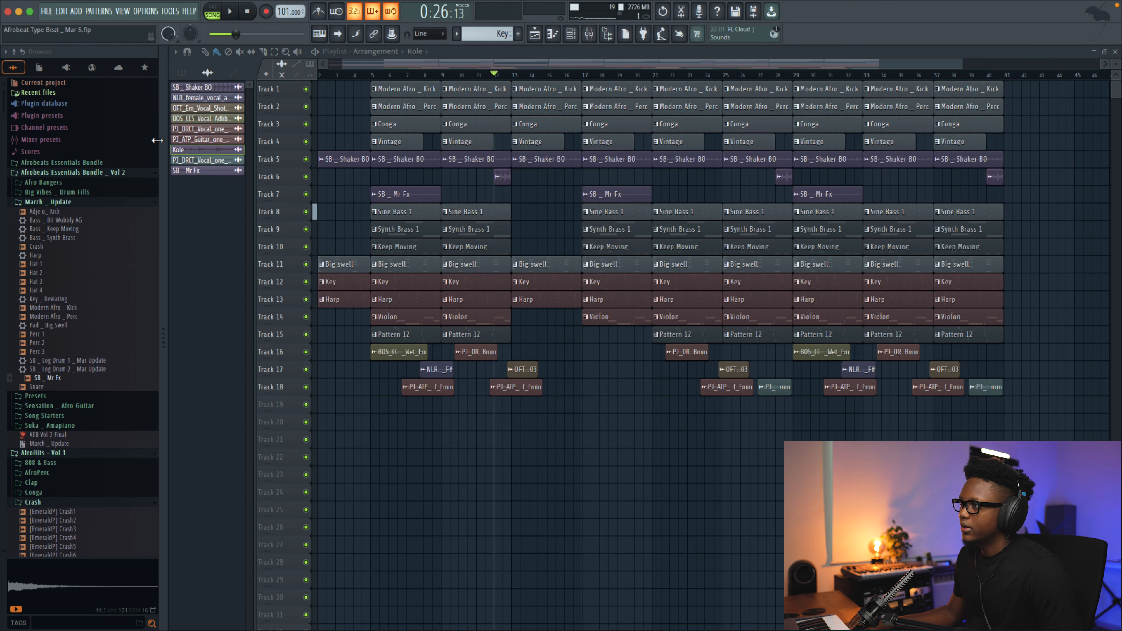
left_click(74, 203)
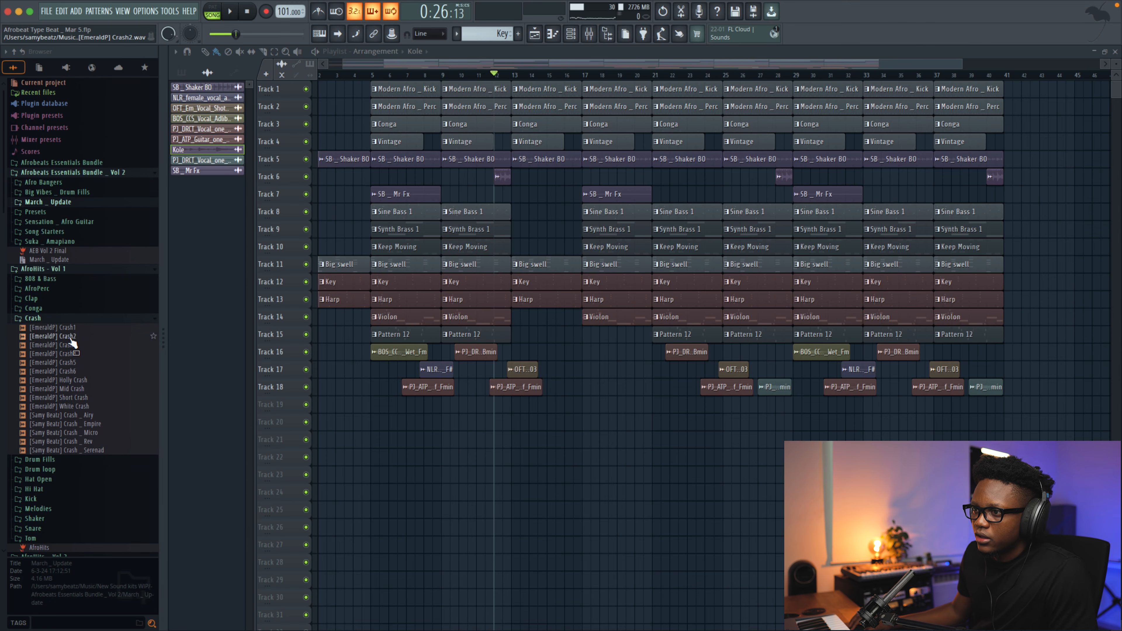
left_click(72, 372)
left_click(77, 380)
left_click(81, 389)
left_click(85, 397)
left_click(88, 407)
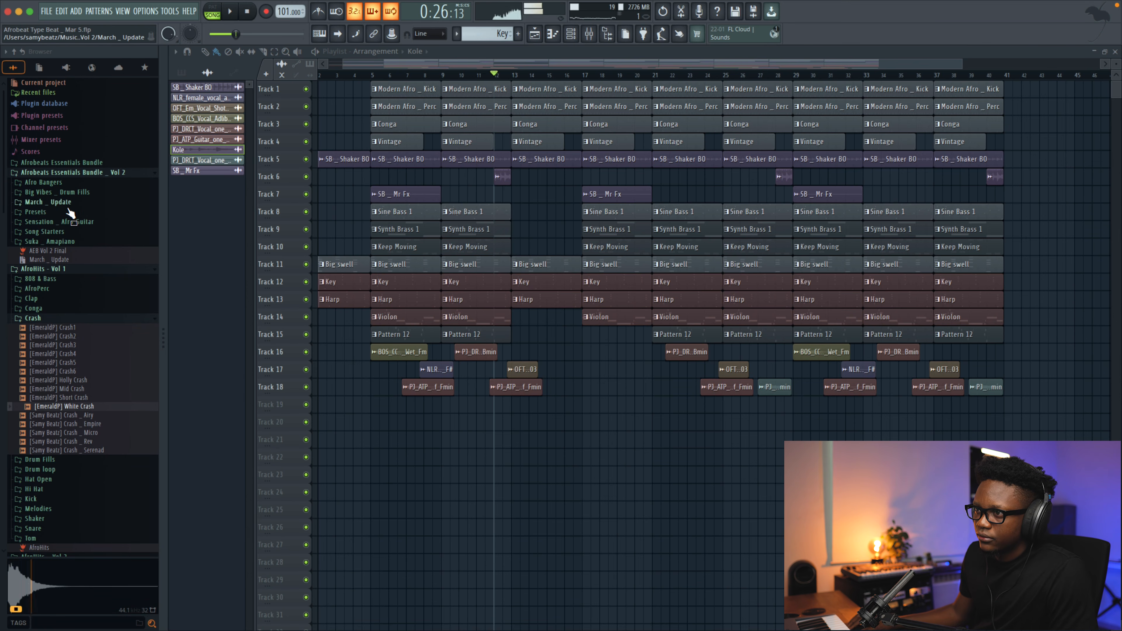
Place the FX _ Calm Down sample from the Kazaa | Ampiano Fx folder at bar 13 on track 21 and adjust its volume.
left_click(82, 163)
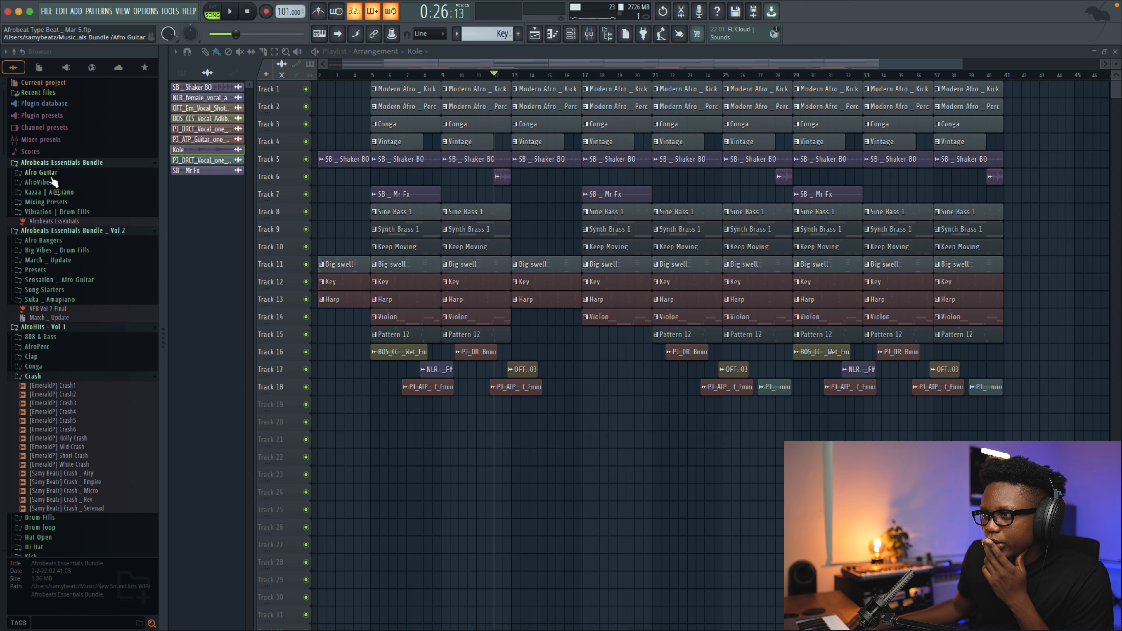
left_click(61, 192)
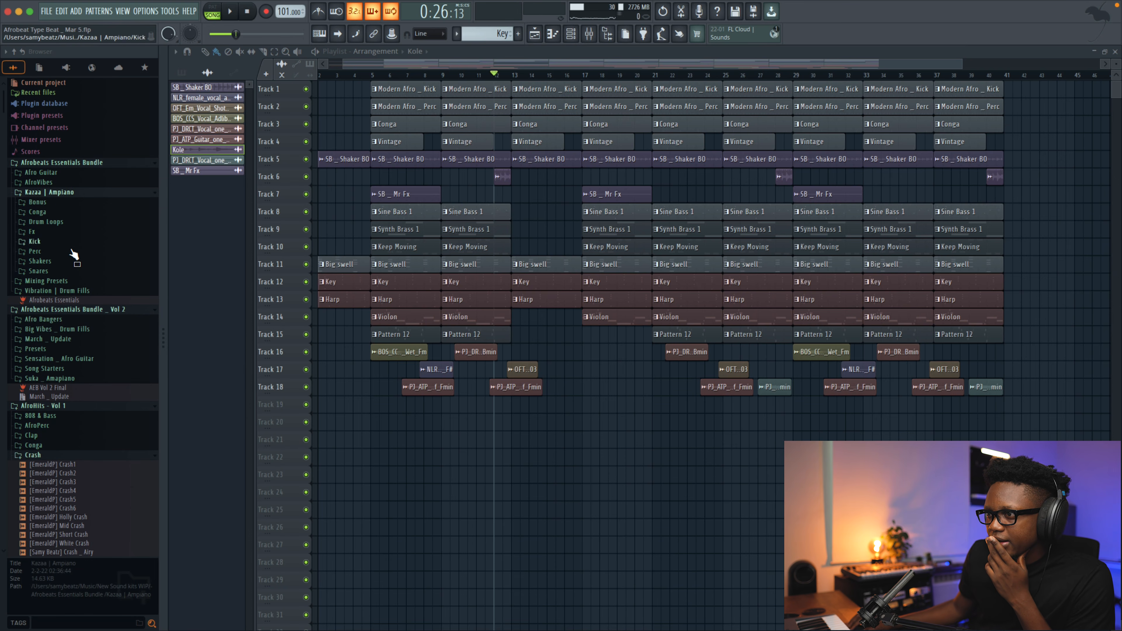
left_click(39, 232)
left_click(39, 232)
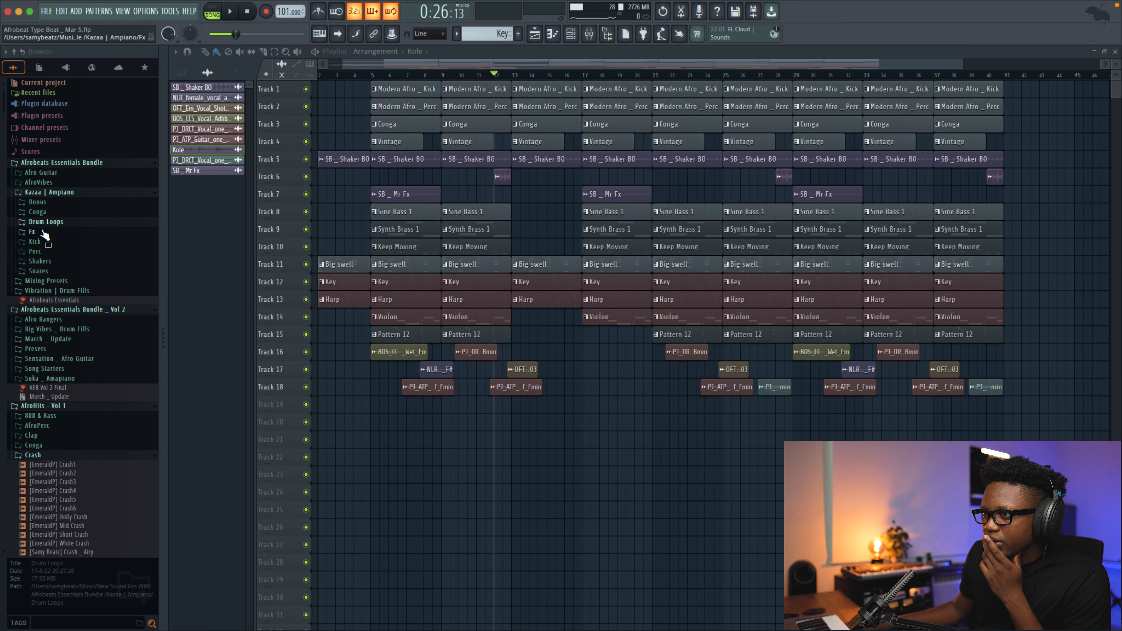
left_click(39, 232)
left_click_drag(51, 244, 522, 438)
left_click(538, 439)
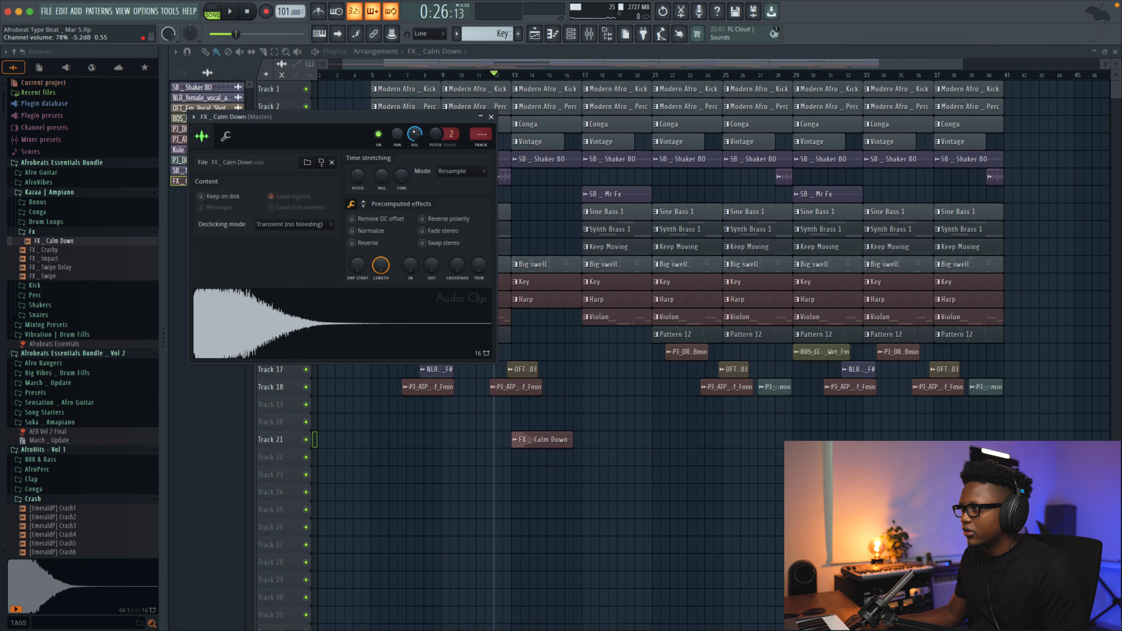
left_click_drag(415, 134, 415, 130)
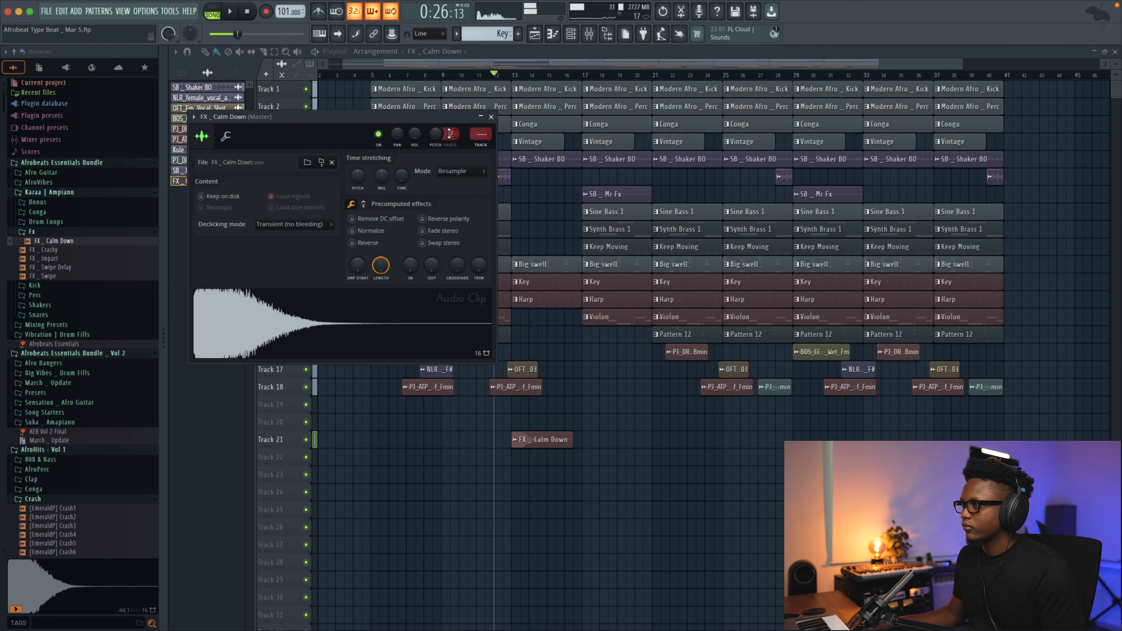
left_click(491, 116)
Move track 7's bar 17 SB _ Mr Fx clip to bar 21 and delete the bar 17 clips on tracks 9, 10 and 14.
left_click_drag(619, 195, 689, 195)
right_click(616, 231)
right_click(615, 323)
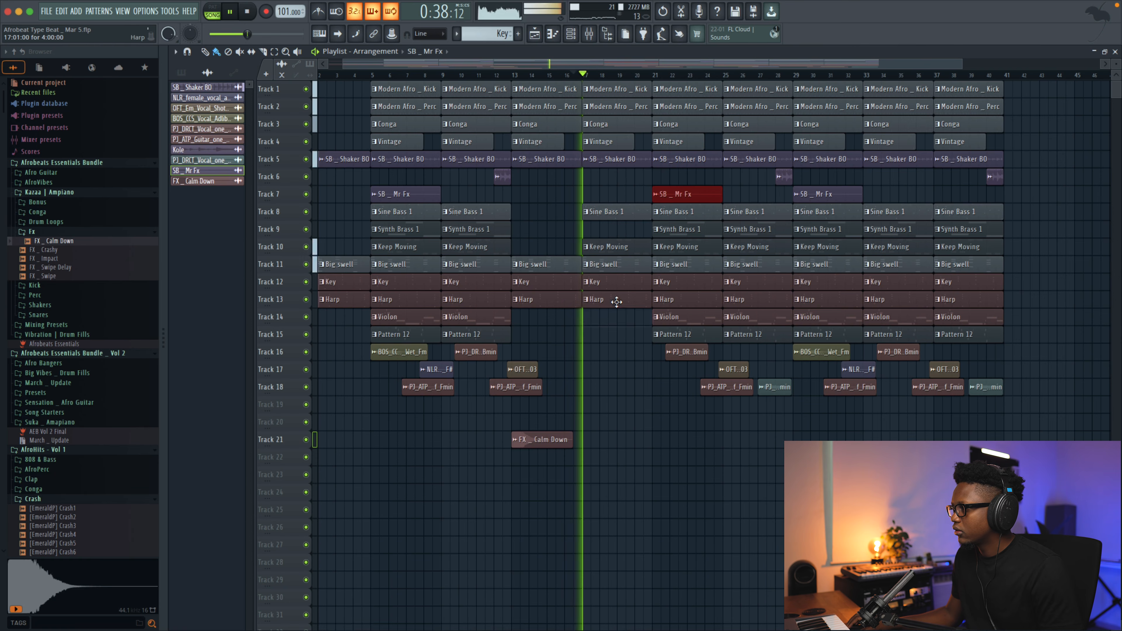
right_click(614, 248)
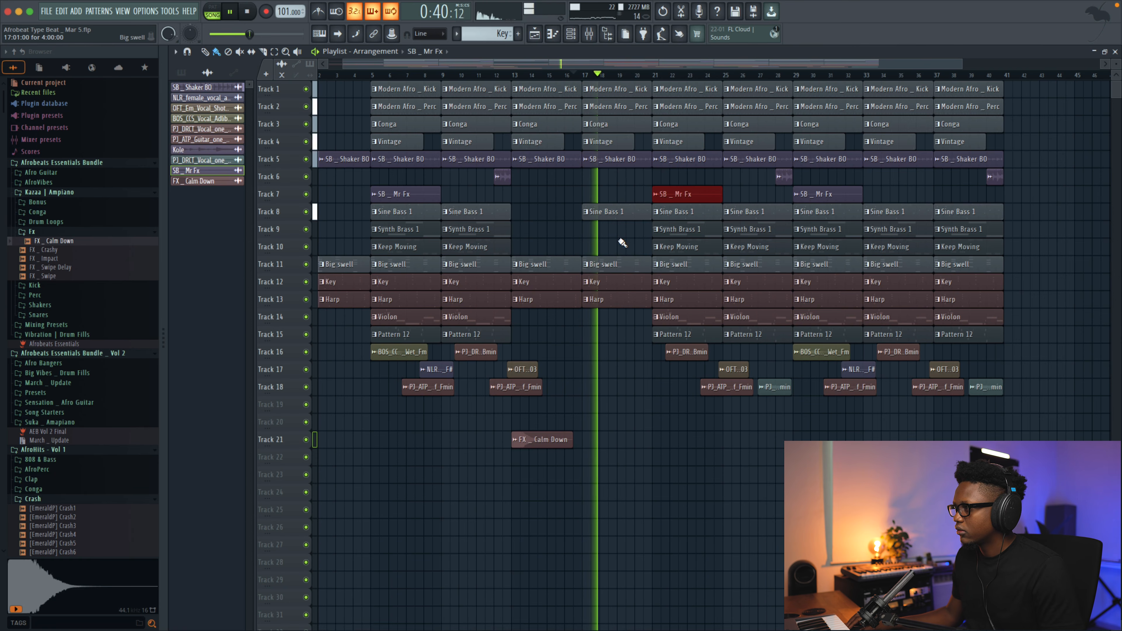
left_click(617, 214)
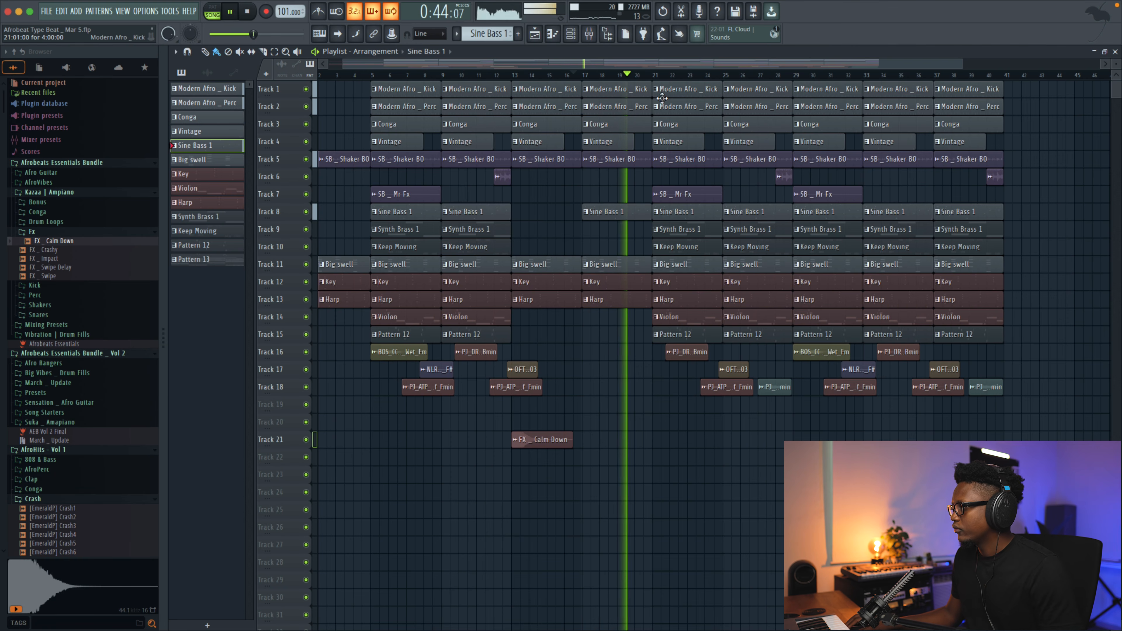
Delete the bar 21 clips on tracks 10, 14 and 15, and move track 6's bar 28 Kole clip to bar 32.
right_click(687, 336)
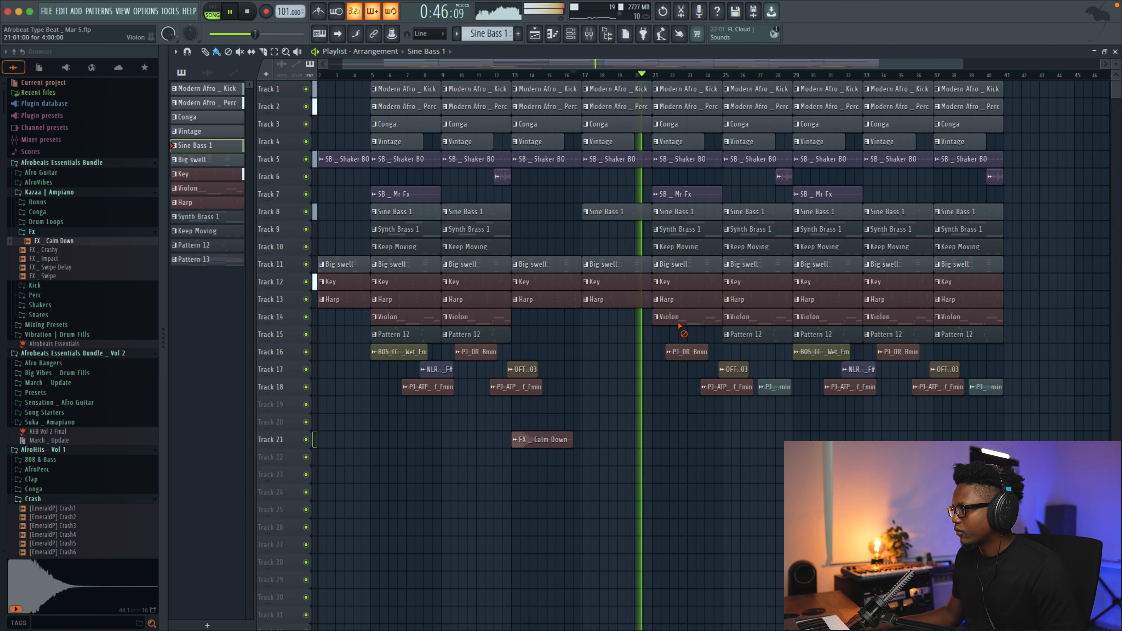
right_click(688, 317)
right_click(690, 246)
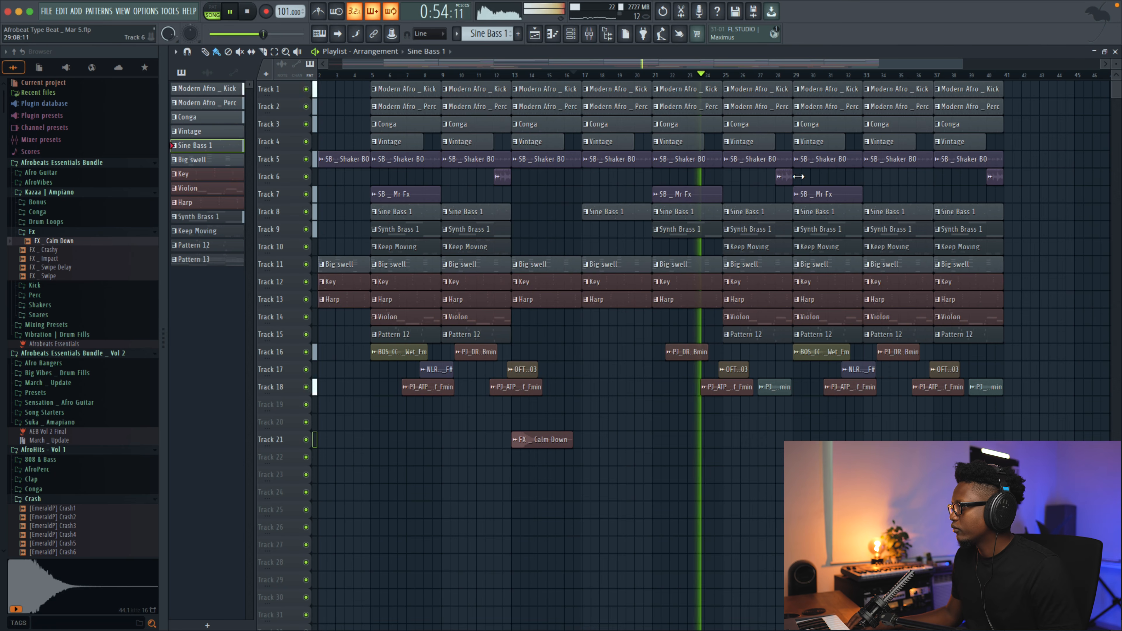
left_click_drag(788, 177, 857, 176)
Delete the vocal and guitar clips between bars 21 and 28 on tracks 16 to 18, and all remaining bar 25 clips.
key("space")
left_click(653, 75)
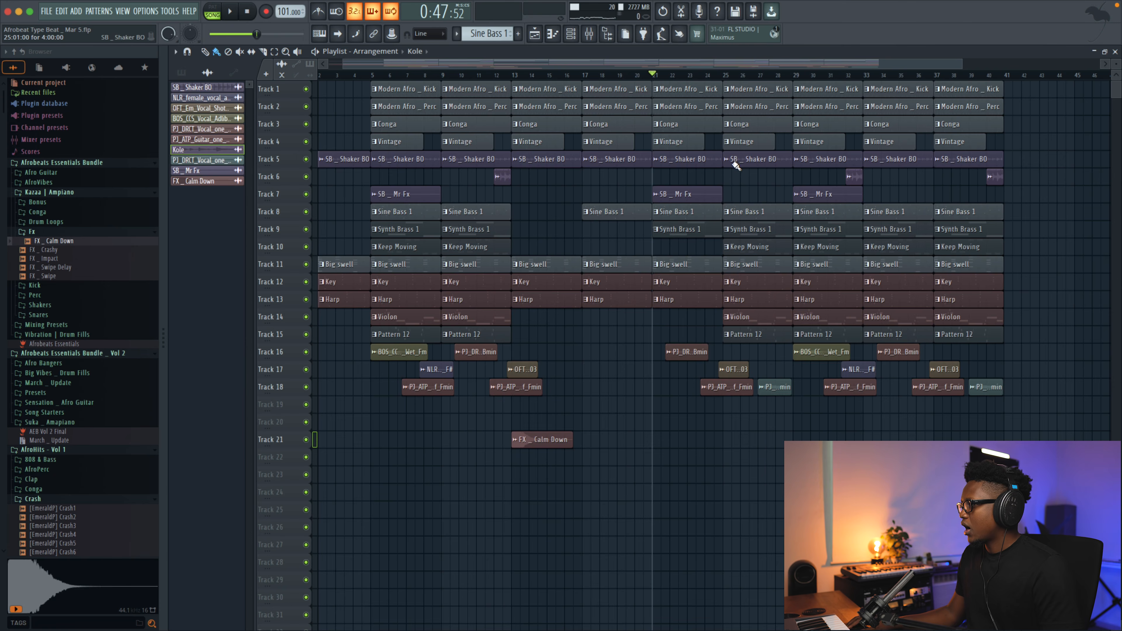
right_click(732, 374)
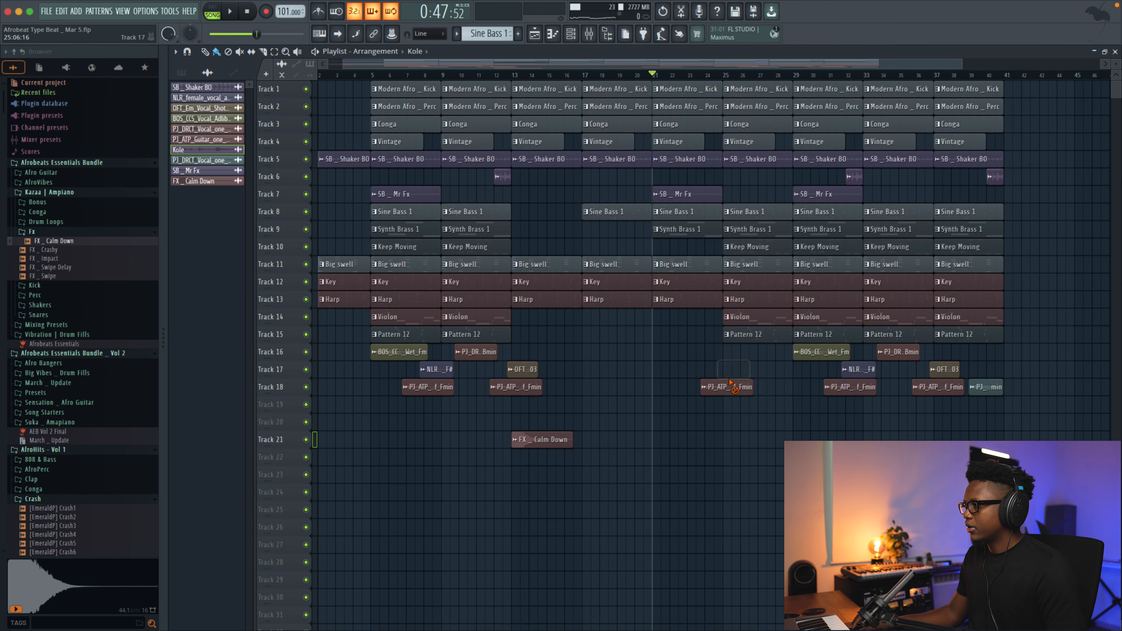
scroll(750, 389, "down", 1)
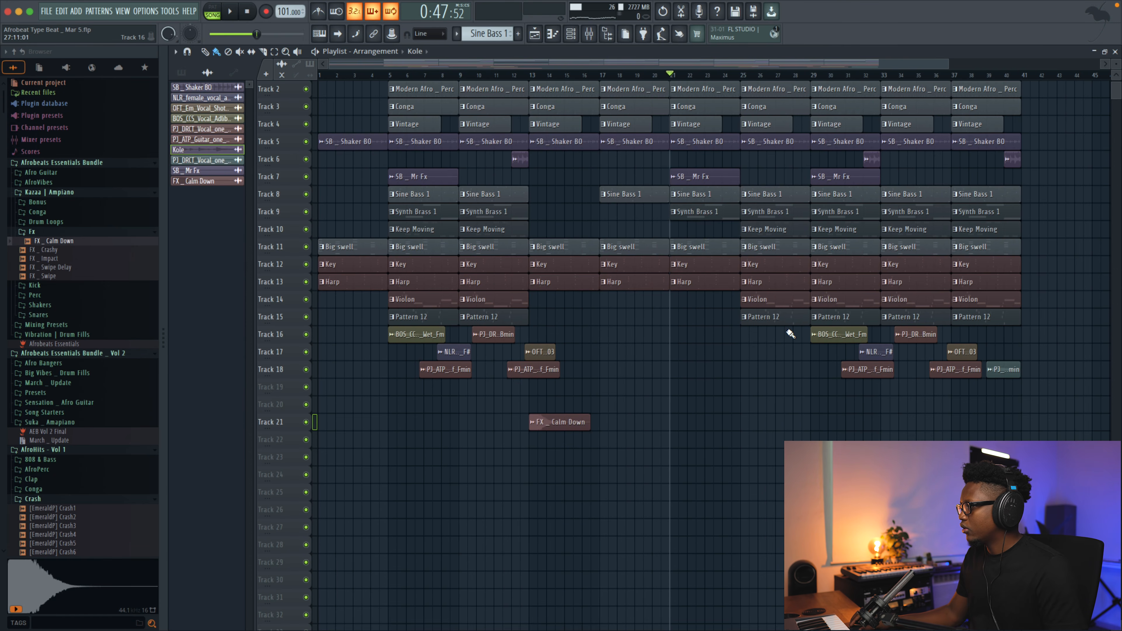
scroll(790, 334, "up", 1)
right_click(778, 230)
Shift the block starting at bar 29 back to bar 21 in place of the existing bar 21 clips, and play the section.
left_click_drag(1044, 436, 839, 92)
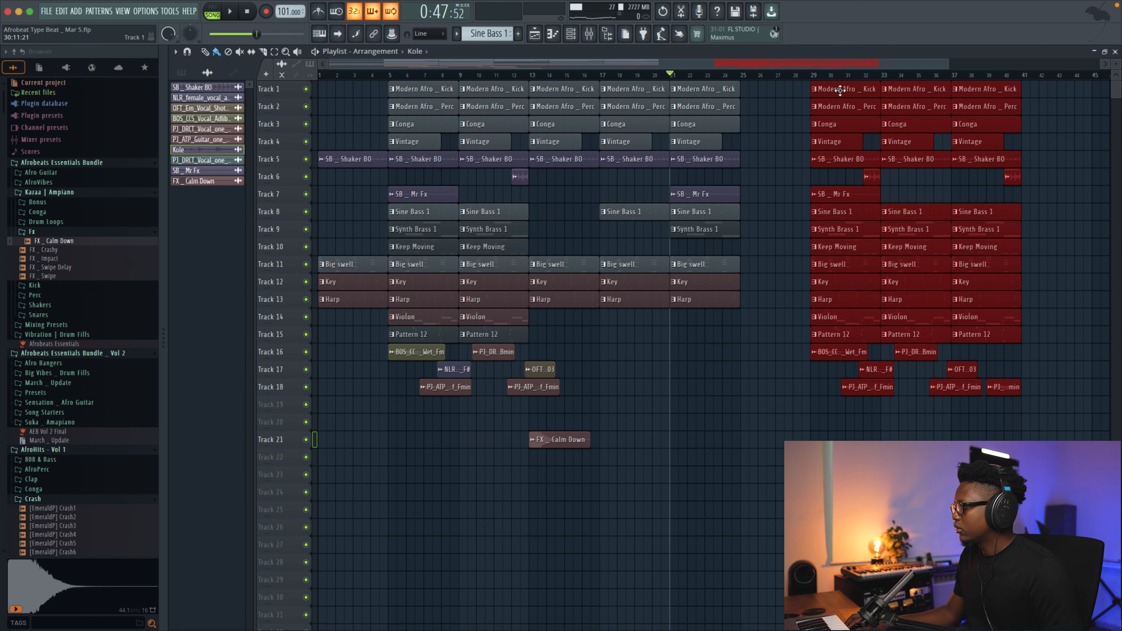
left_click_drag(839, 92, 769, 91)
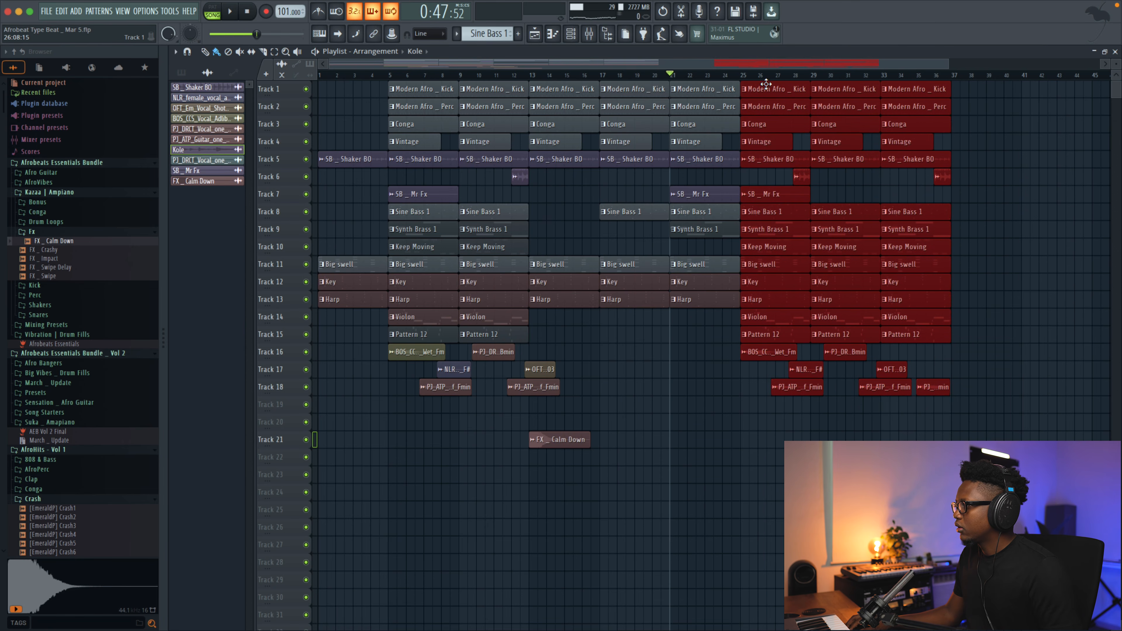
left_click(706, 319)
left_click_drag(953, 437, 752, 49)
left_click_drag(776, 90, 705, 88)
left_click(944, 184, "super")
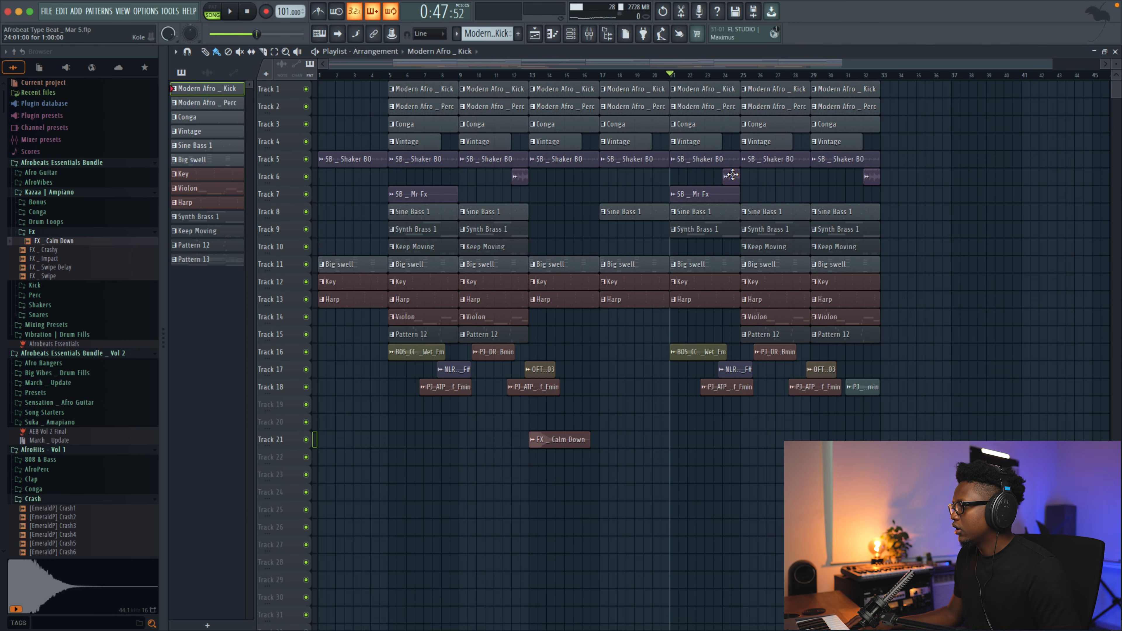
key("space")
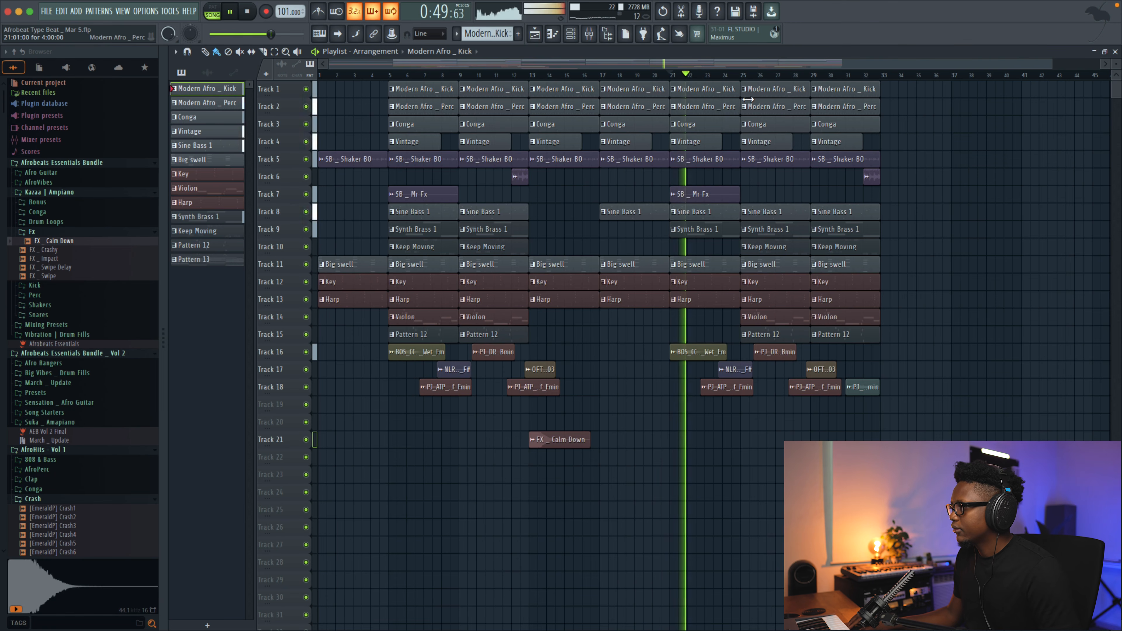
key("space")
Audition the Money Bag, Love Me, Laba, Kole and Finness fills in the Big Vibes _ Drum Fills folder.
scroll(817, 101, "up", 2)
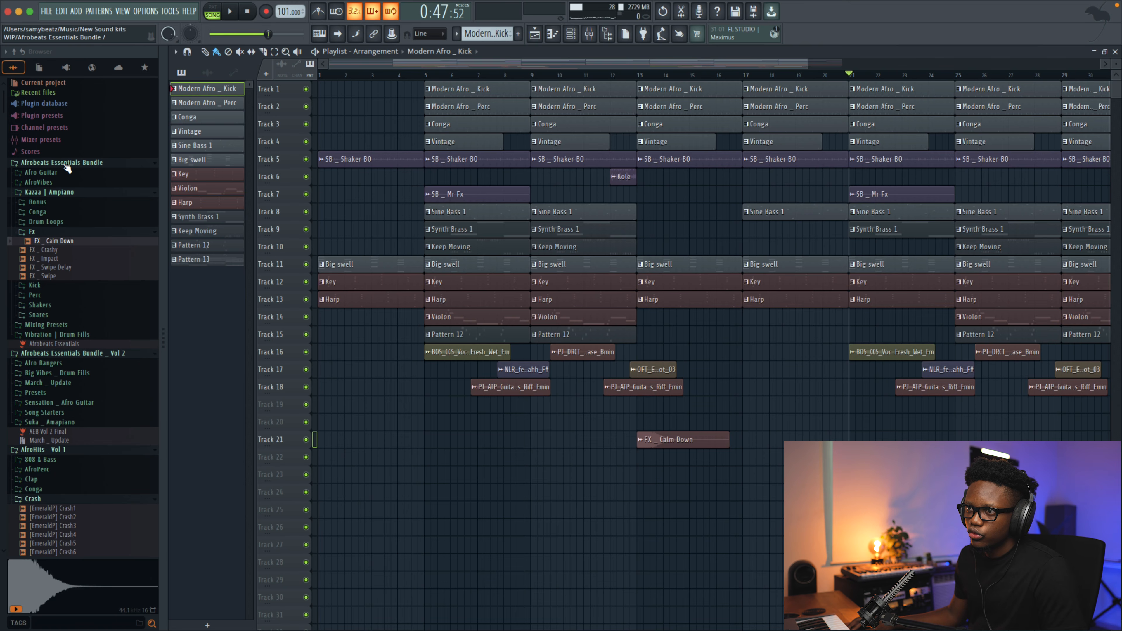
left_click(66, 163)
left_click(62, 192)
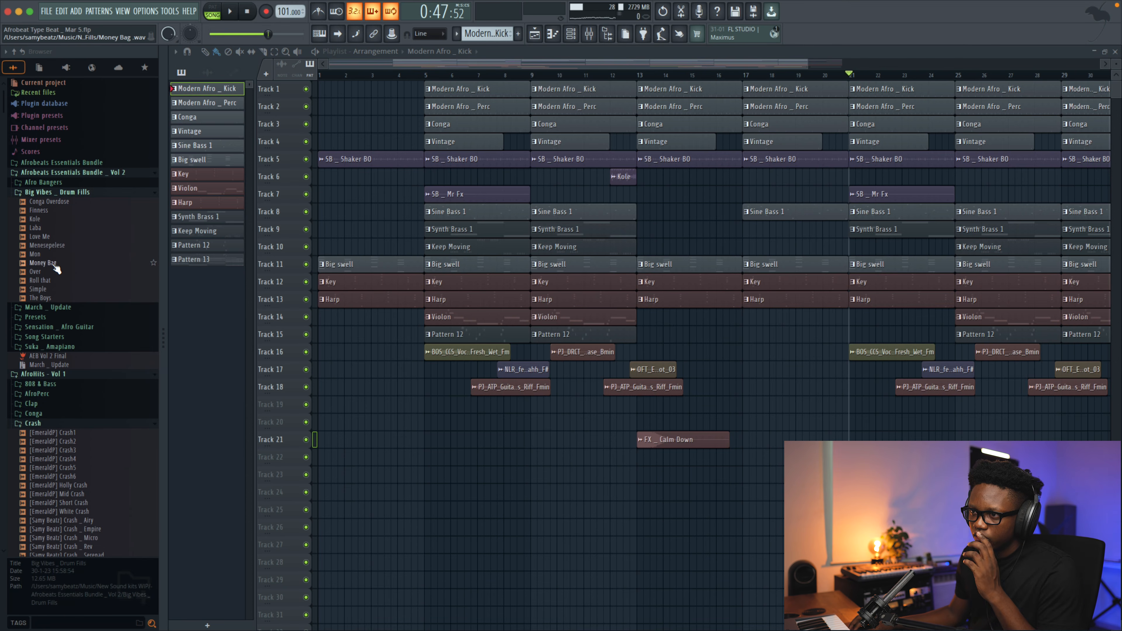
left_click(48, 263)
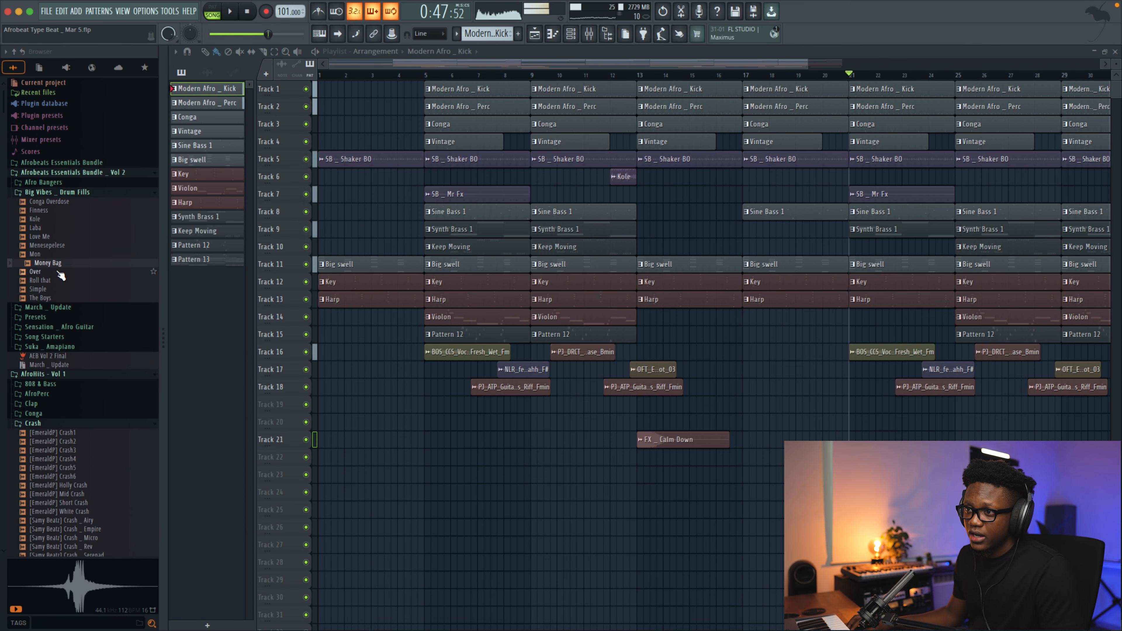
left_click(42, 237)
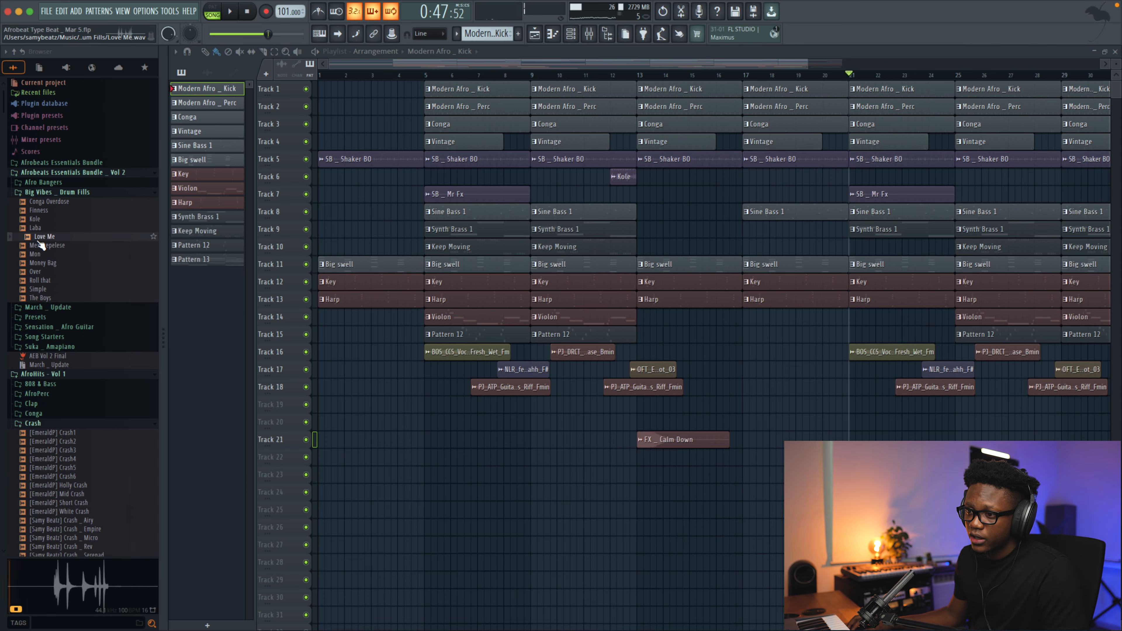
left_click(39, 228)
left_click(40, 219)
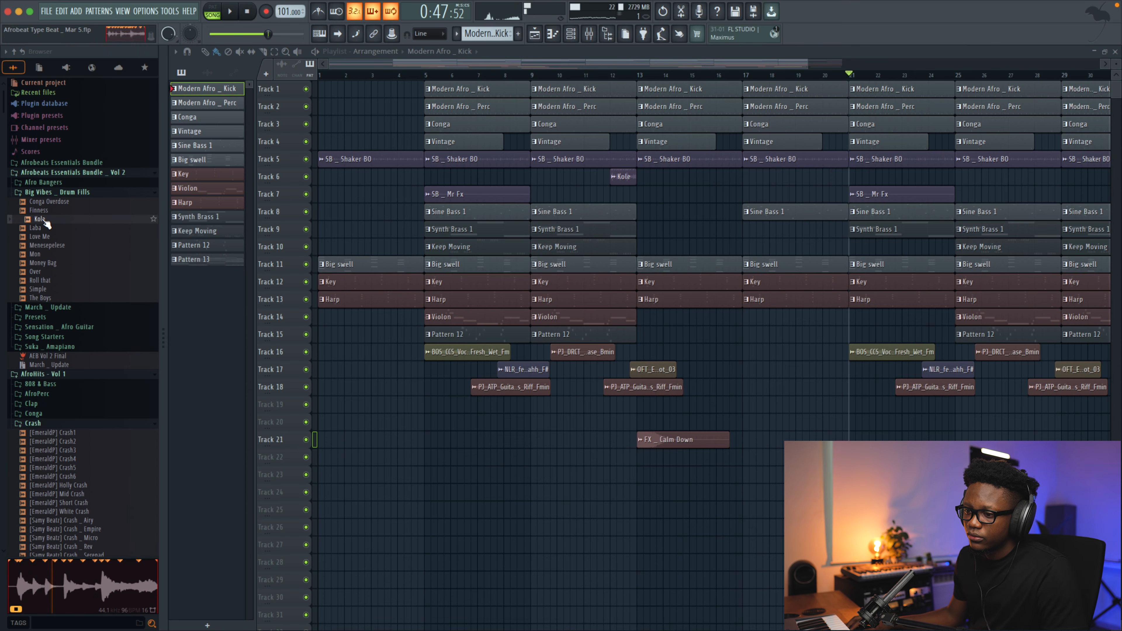
left_click(46, 212)
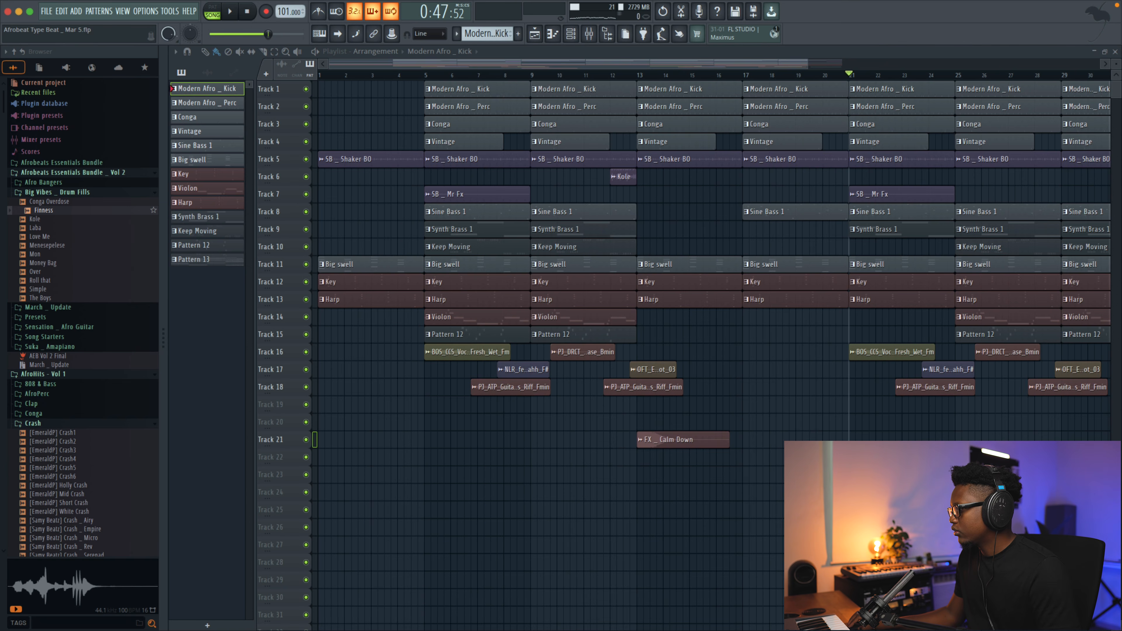
Place the Finness drum fill at bar 19 on track 22 and lower its channel volume to 6% during playback.
left_click_drag(43, 211, 824, 457)
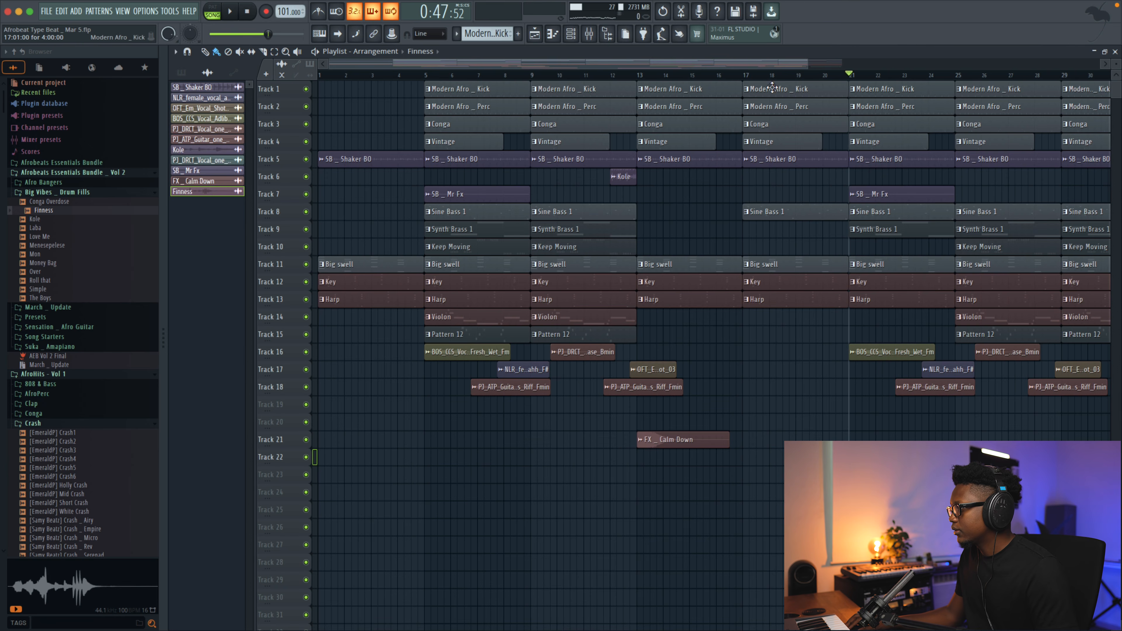
key("space")
double_click(824, 457)
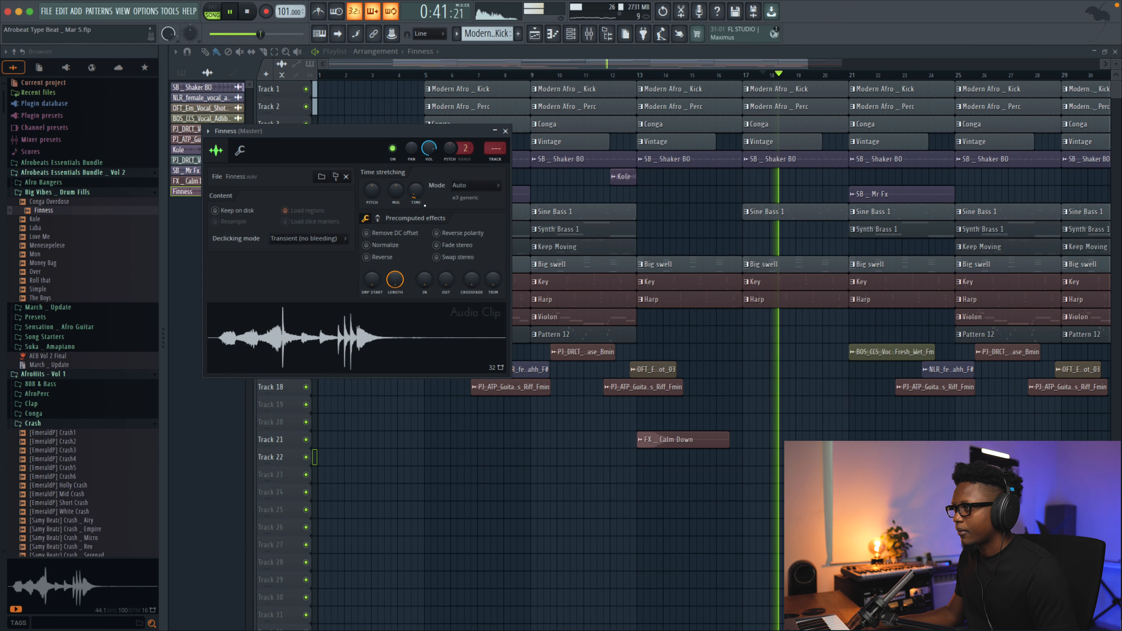
left_click_drag(429, 148, 429, 198)
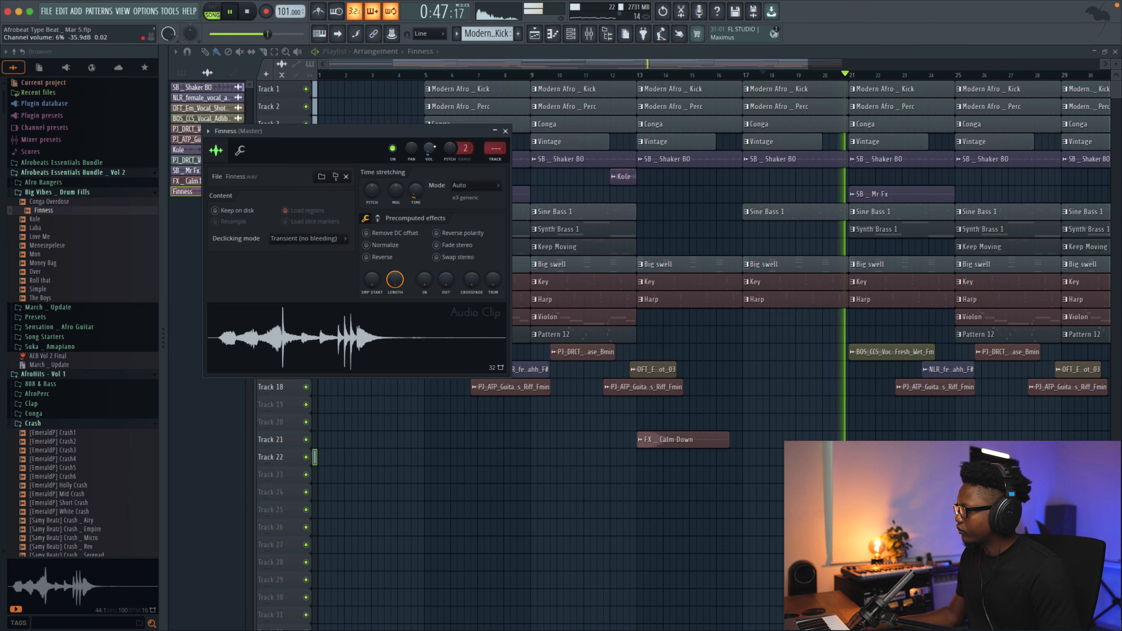
Shorten the bar 17 Kick, Perc, Conga and SB _ Shaker BO clips to 3:12:00 and replay the transition into bar 21.
left_click(826, 79)
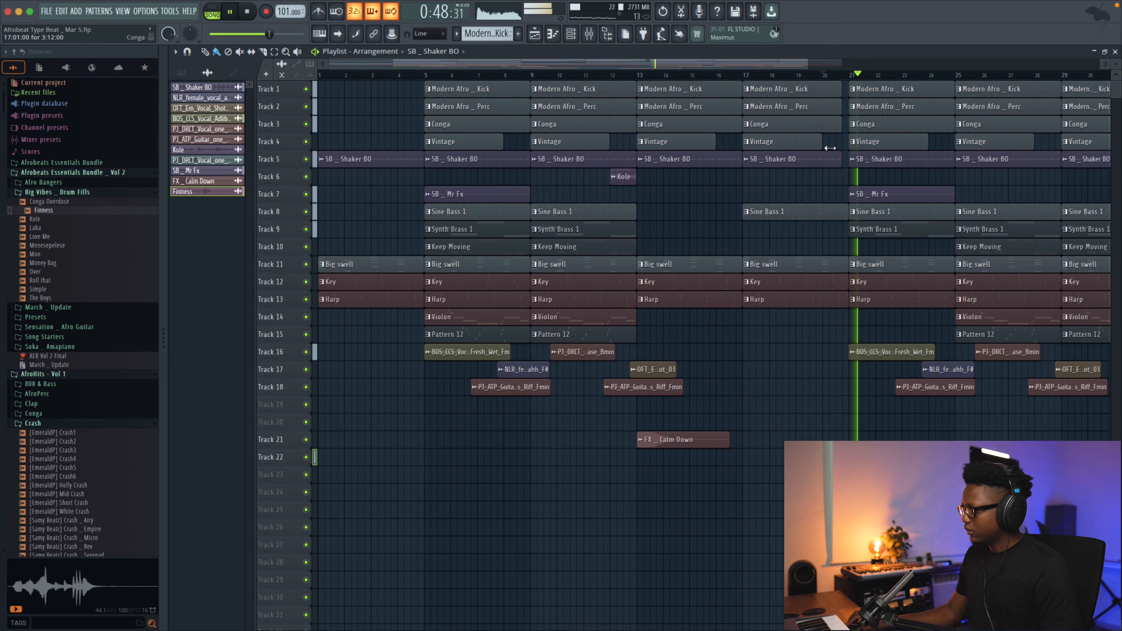
double_click(201, 191)
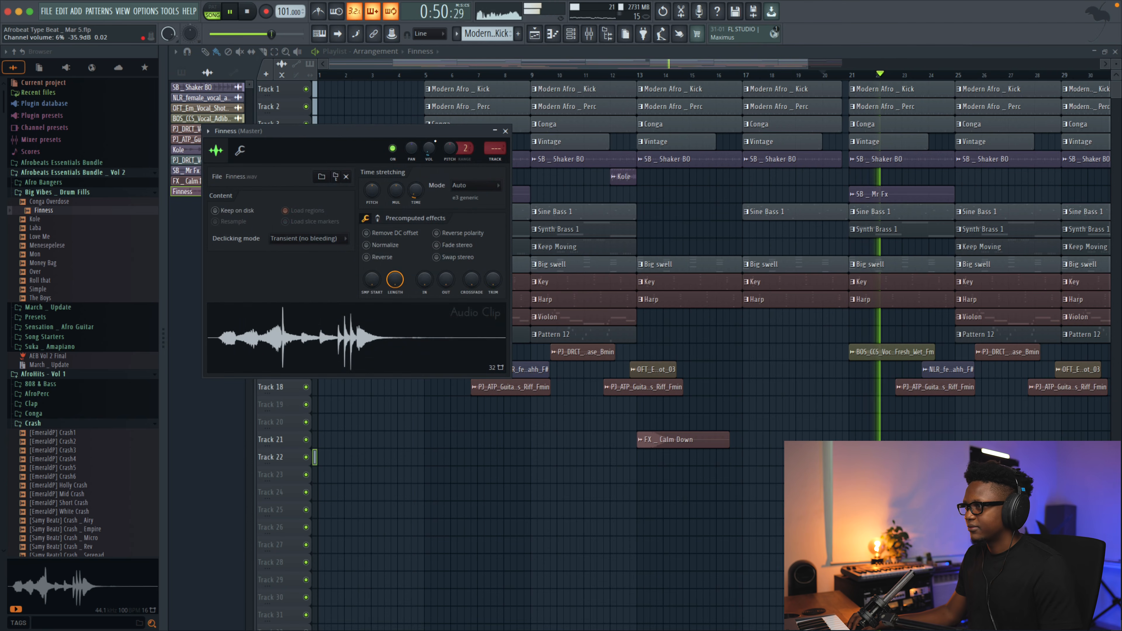
left_click_drag(822, 62, 980, 91)
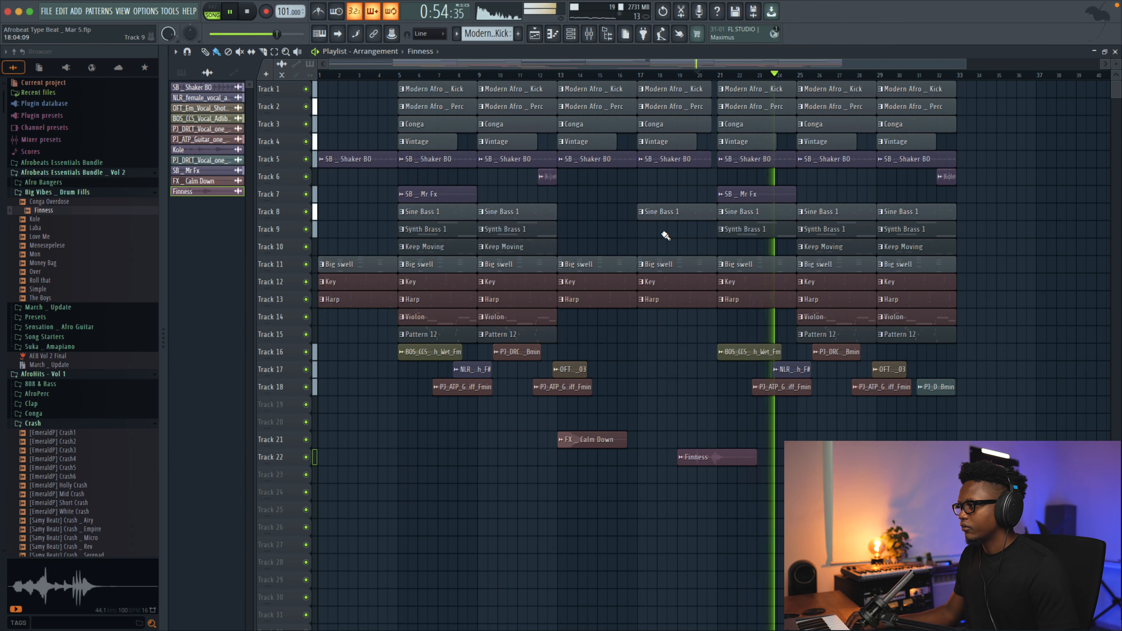
Place the Kata Kata crash from the Suka _ Amapiano Crash folder at bar 21 on track 23.
key("space")
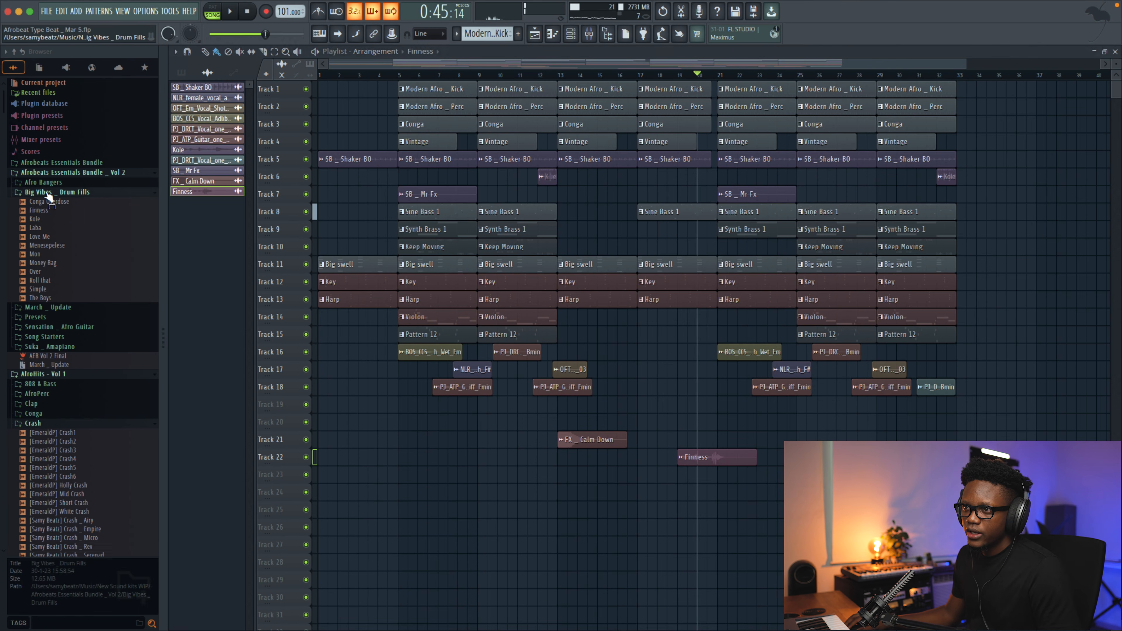
left_click(49, 192)
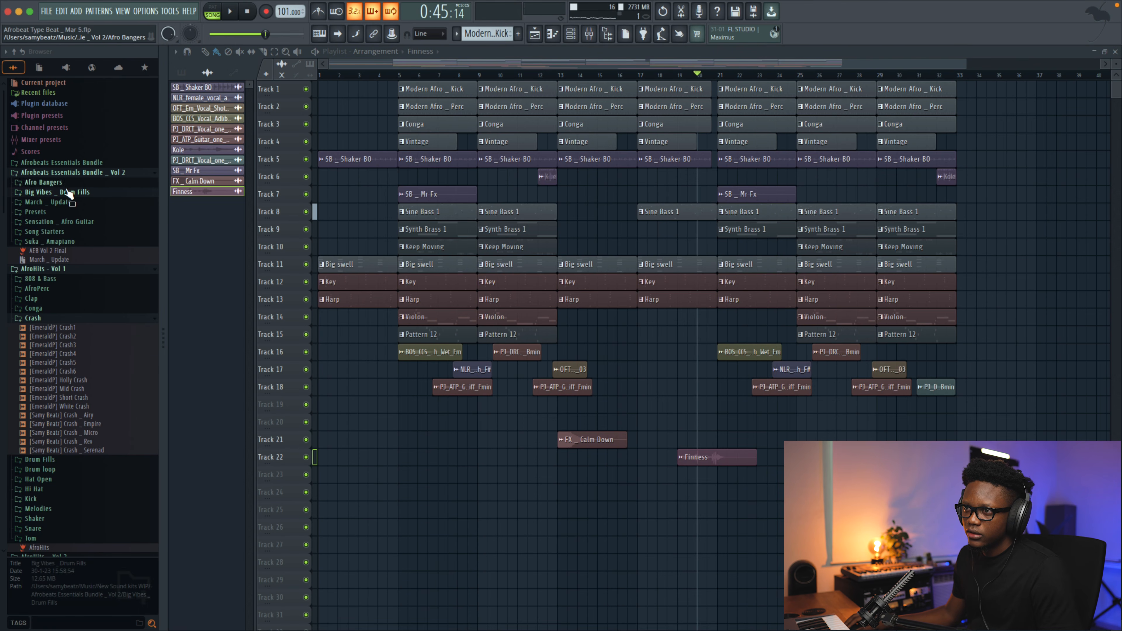
left_click(58, 242)
left_click(36, 261)
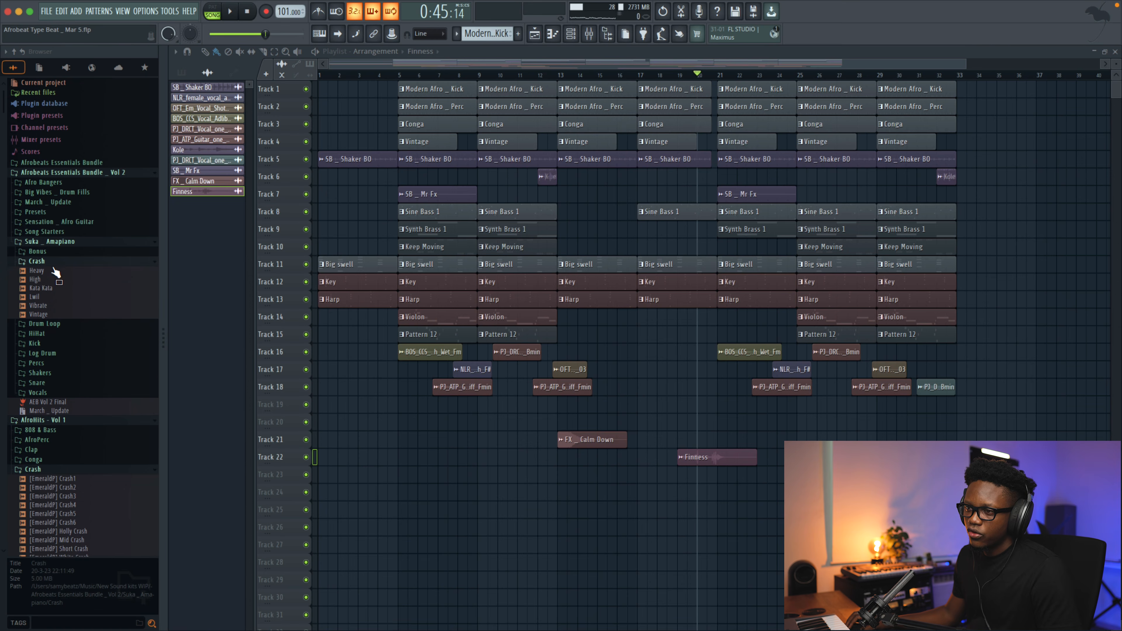
left_click_drag(44, 288, 258, 352)
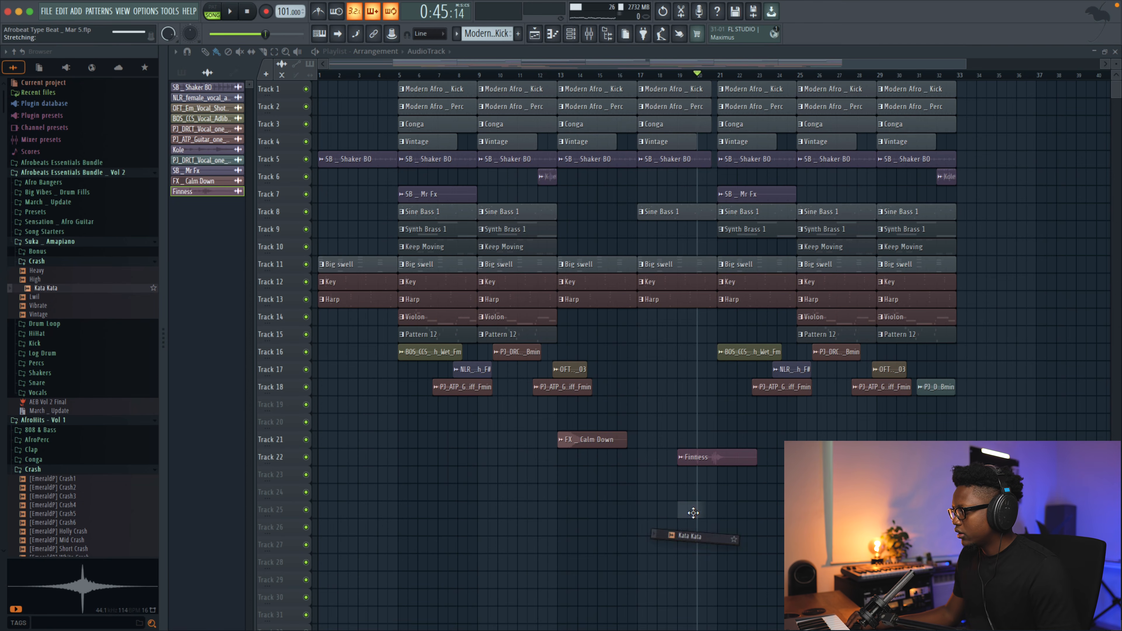
left_click_drag(693, 515, 702, 510)
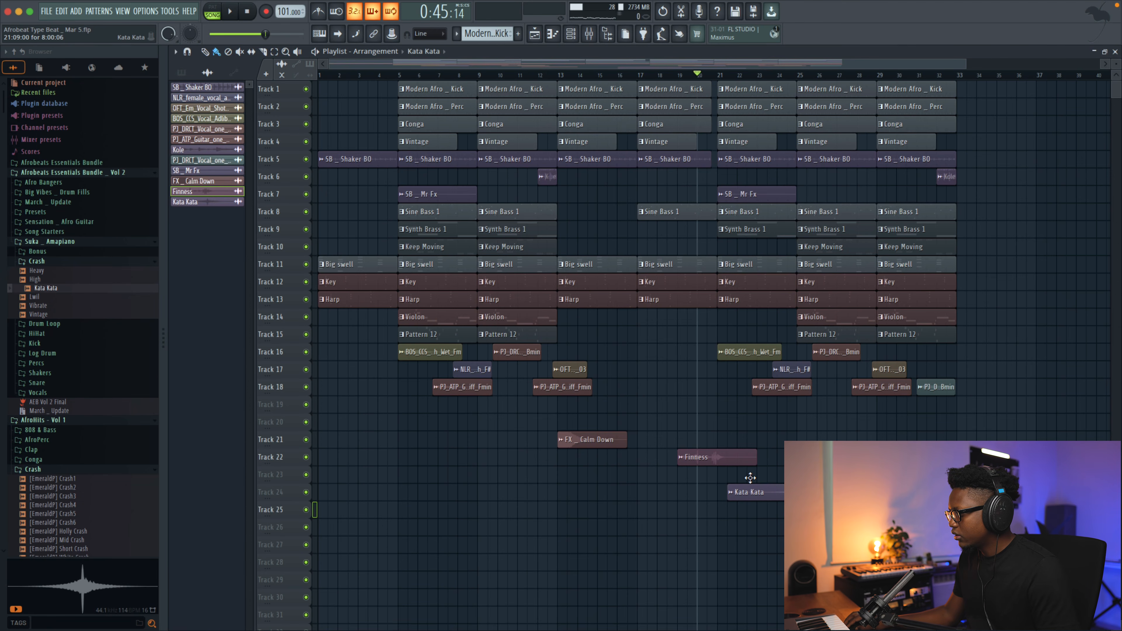
left_click_drag(742, 492, 742, 457)
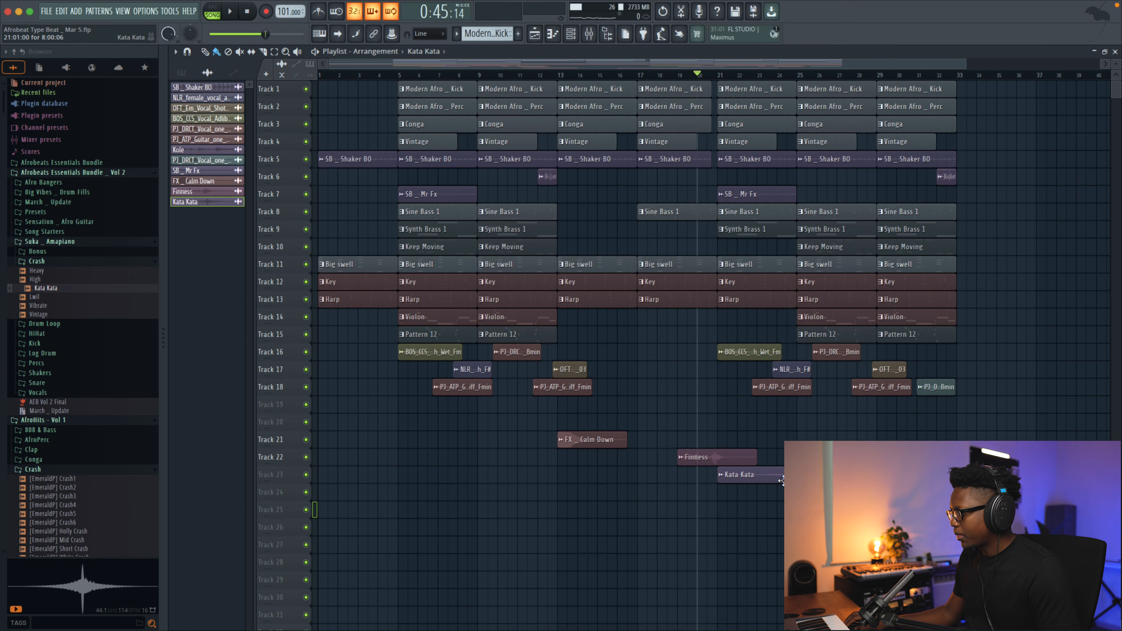
Lower the Kata Kata channel volume to 12% while playing the transition into bar 21.
key("space")
double_click(780, 477)
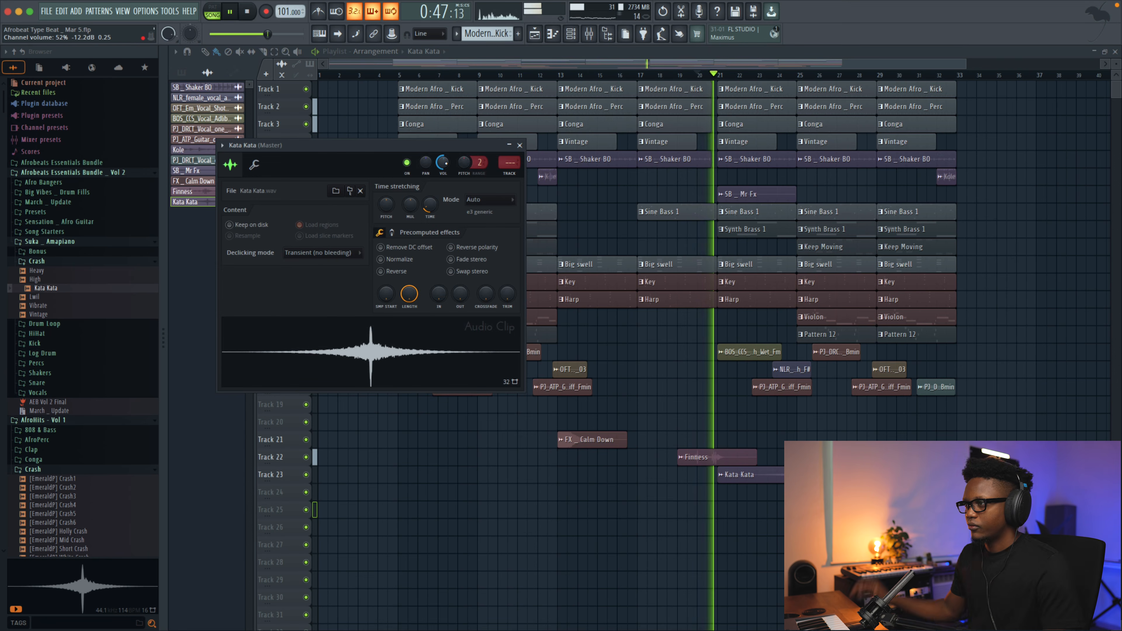
left_click_drag(443, 163, 443, 194)
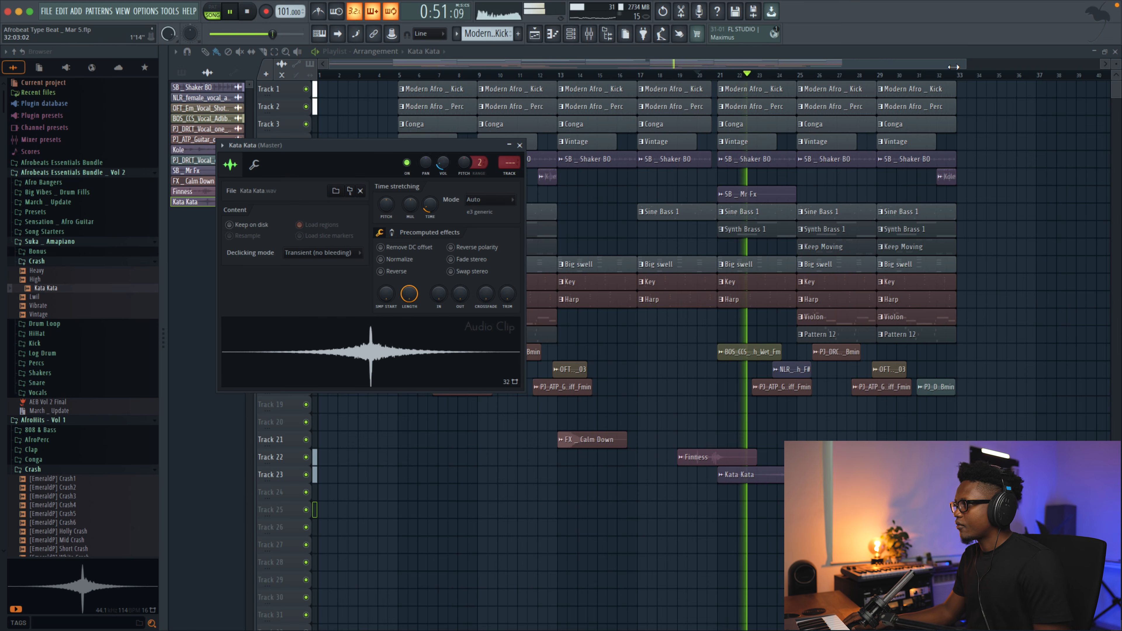
left_click_drag(443, 162, 443, 175)
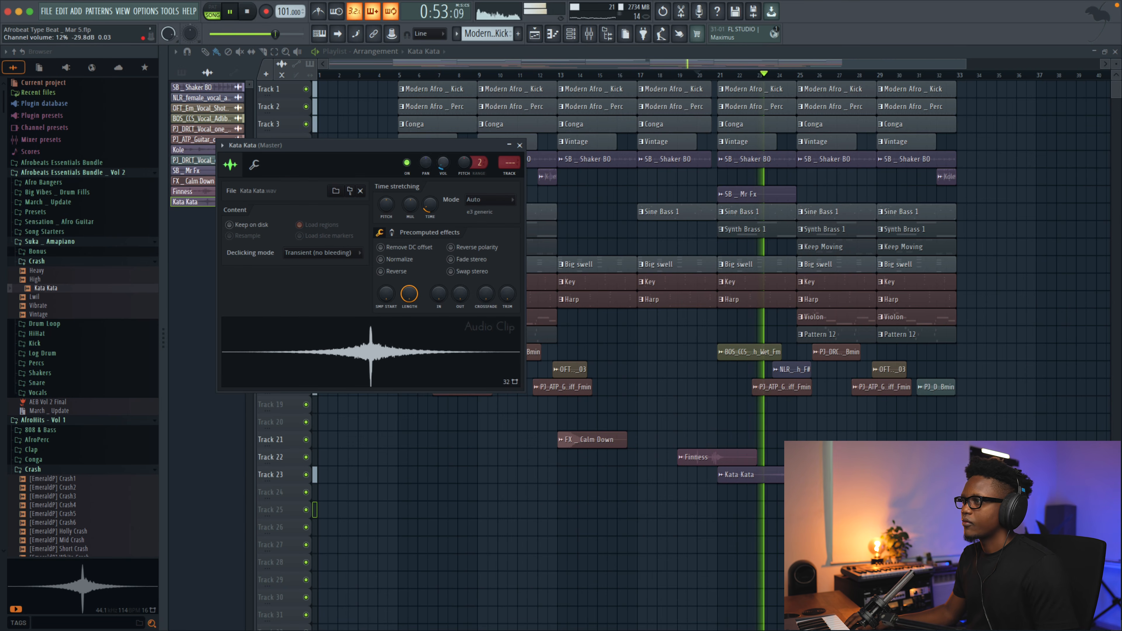
Replay from just before bar 21 and move the SB _ Mr Fx clip on track 7 from bar 21 to bar 25.
left_click_drag(966, 63, 1069, 70)
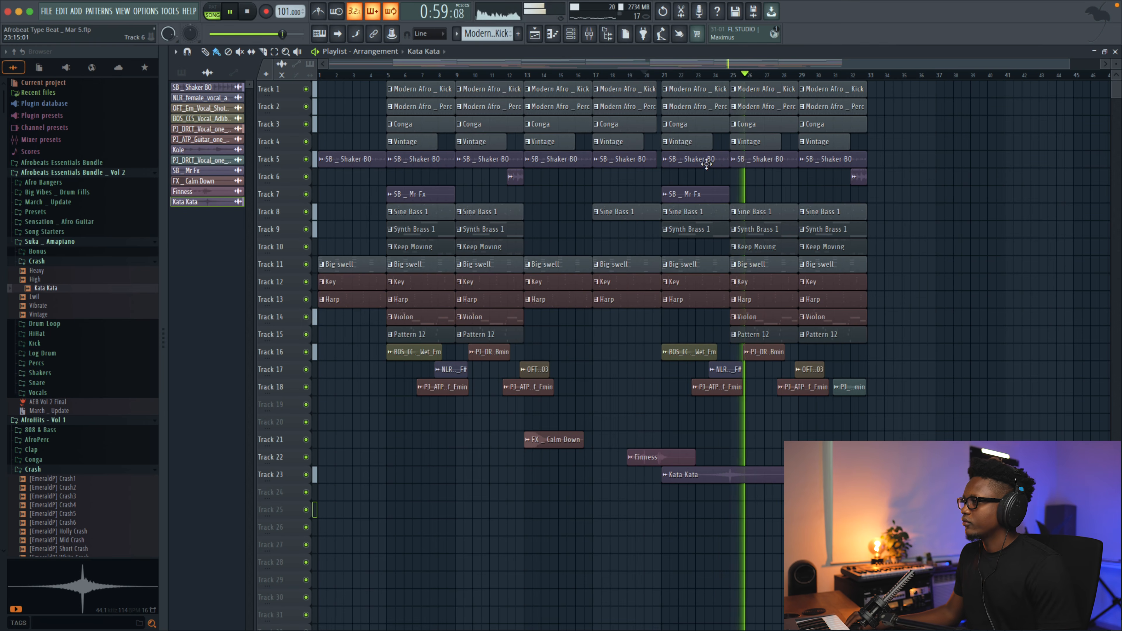
left_click(654, 75)
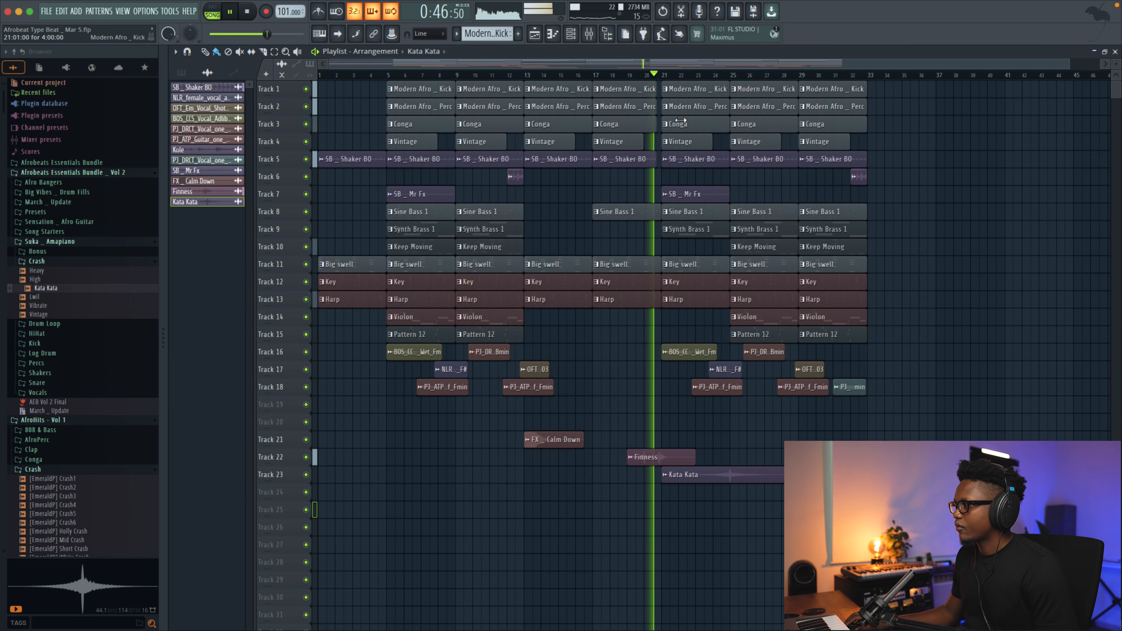
left_click_drag(680, 199, 749, 198)
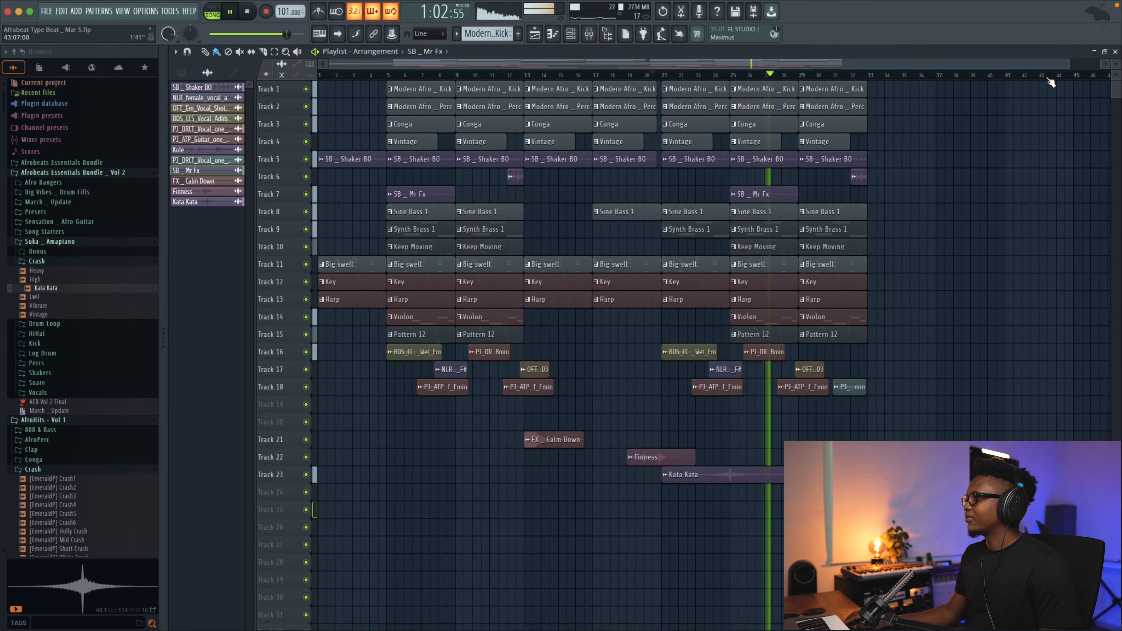
Add another Kata Kata crash clip at bar 1 on track 23.
scroll(1043, 81, "up", 2)
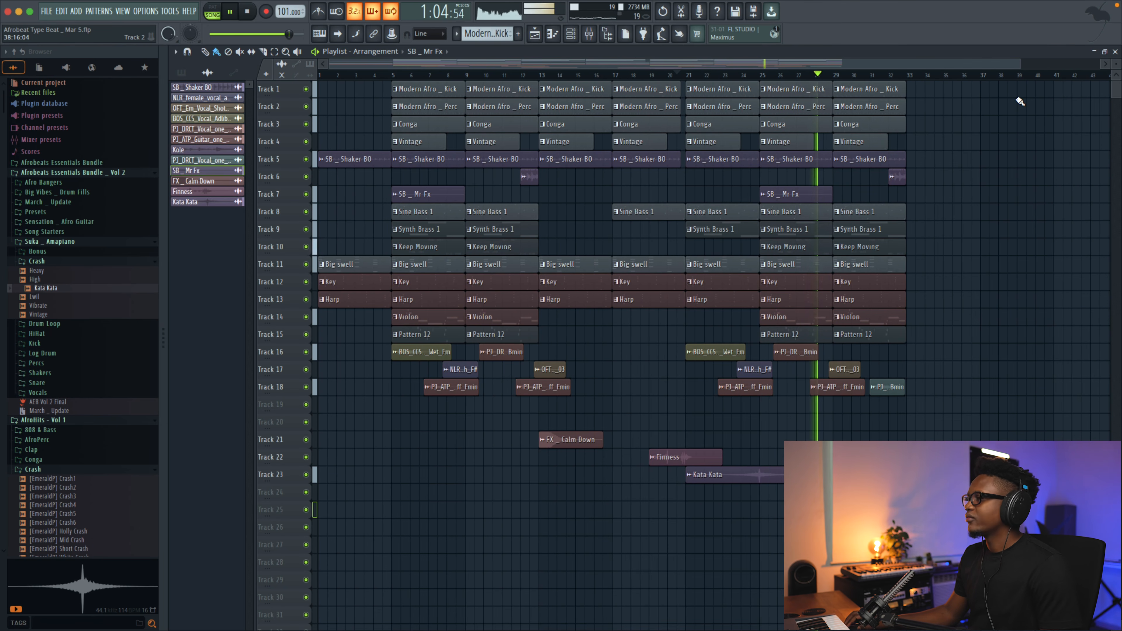
scroll(670, 267, "right", 1)
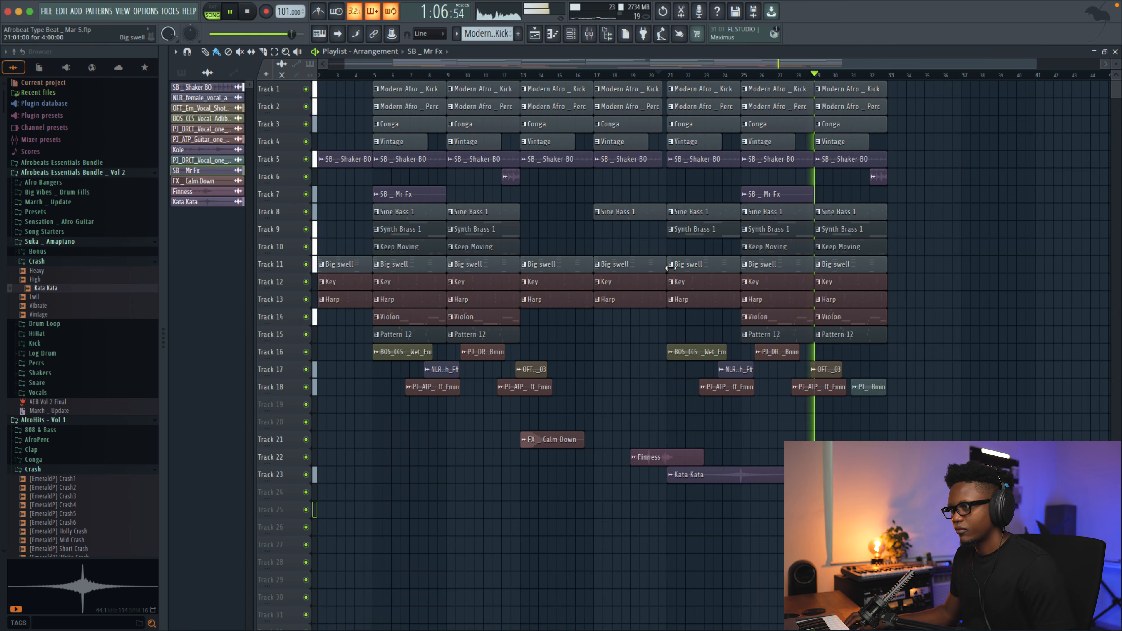
scroll(805, 293, "left", 1)
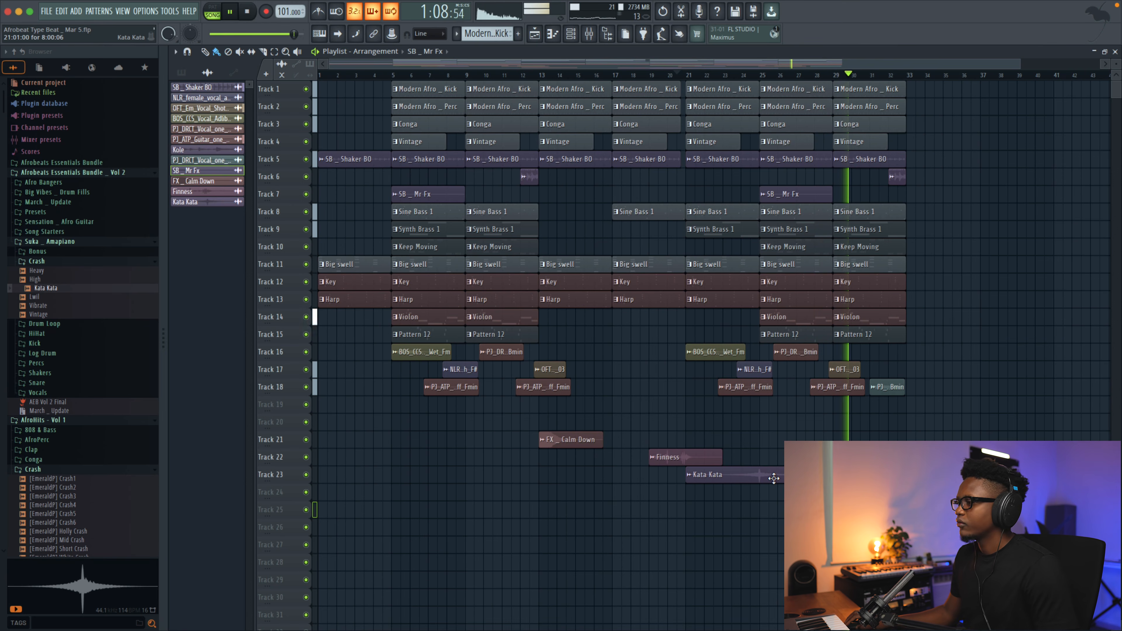
left_click(752, 476)
left_click(325, 474)
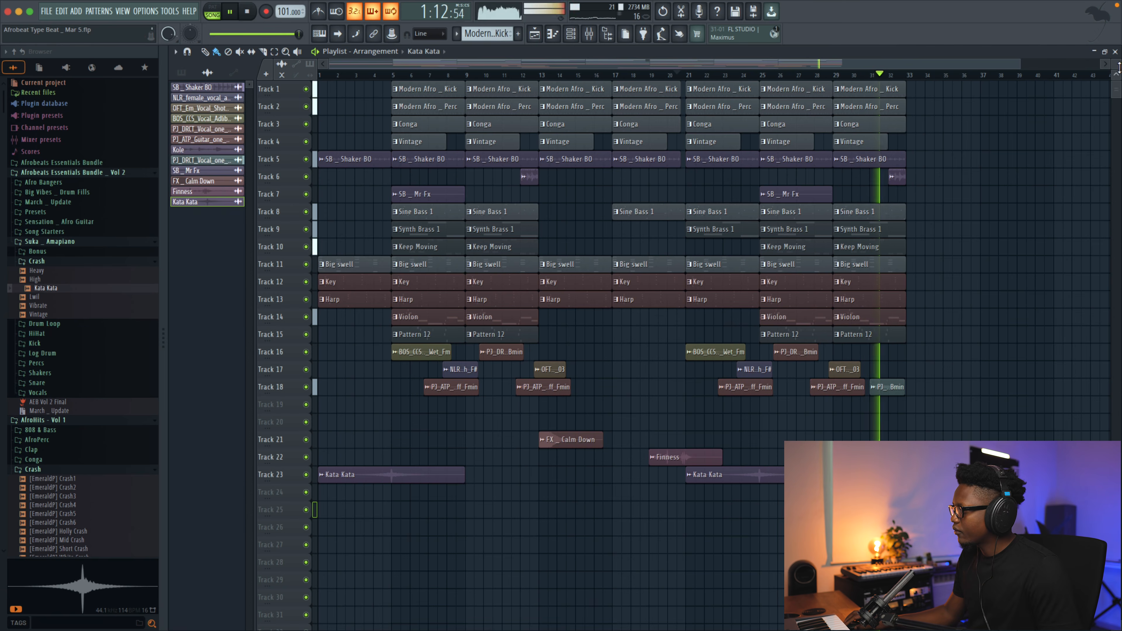
Duplicate all clips from bars 13 to 32 so the copied block starts at bar 33.
left_click_drag(1118, 68, 1119, 60)
scroll(604, 436, "down", 5)
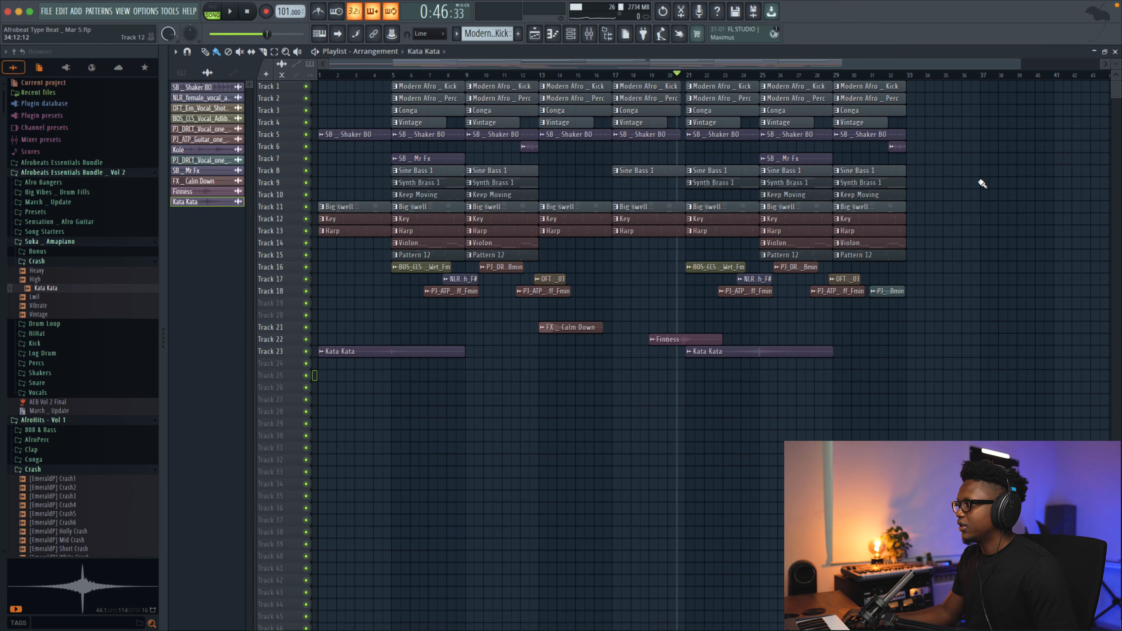
scroll(1112, 90, "up", 3)
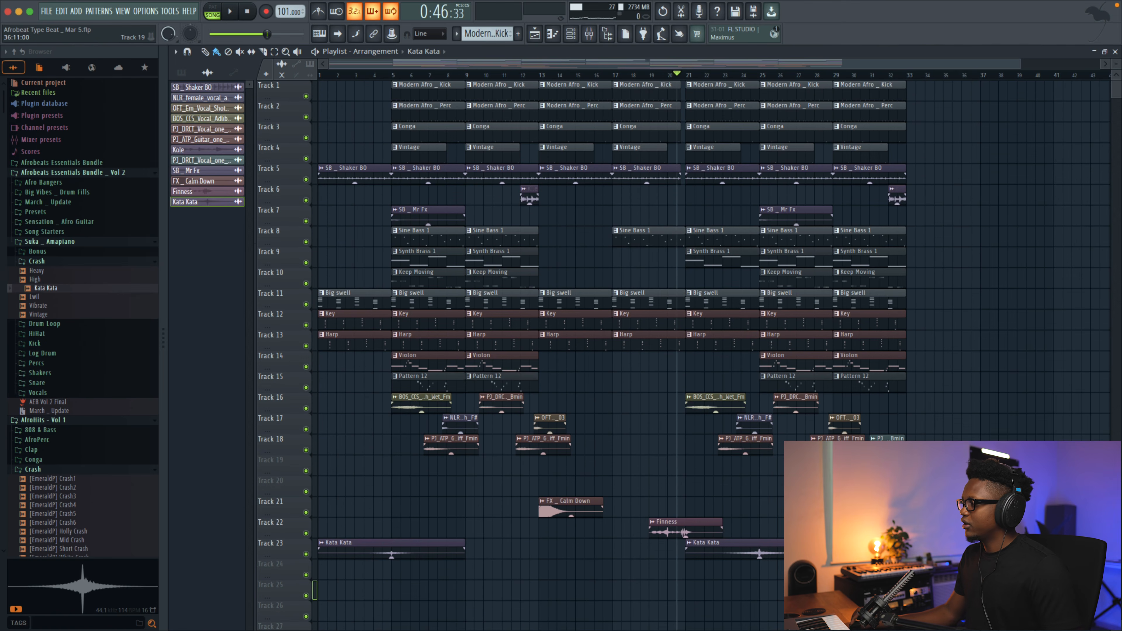
left_click_drag(967, 558, 916, 127)
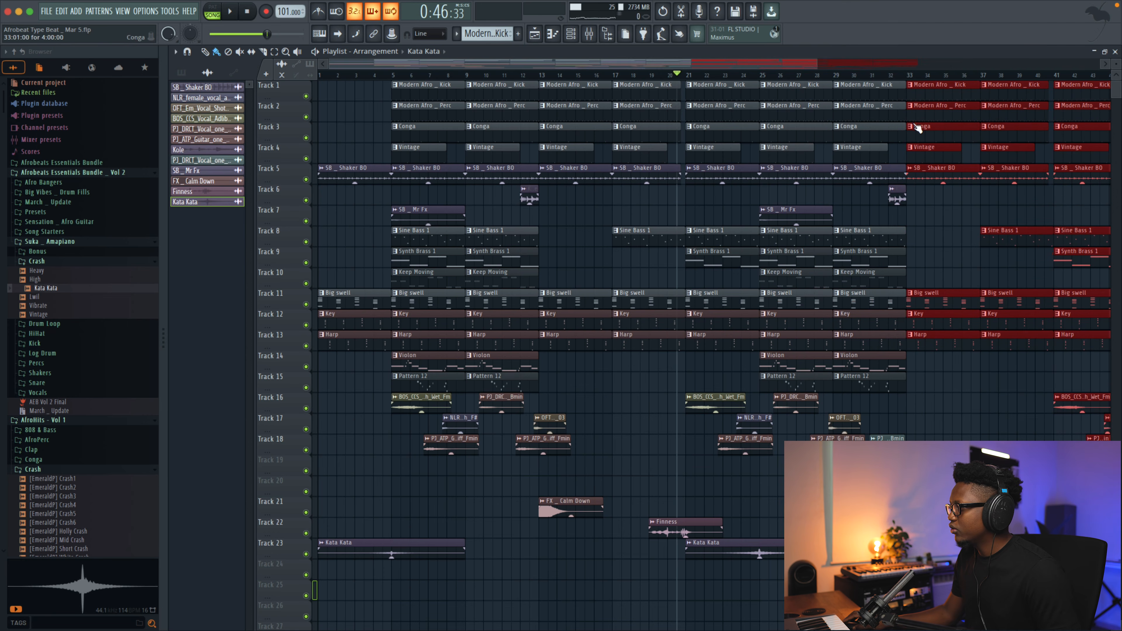
left_click_drag(816, 67, 994, 67)
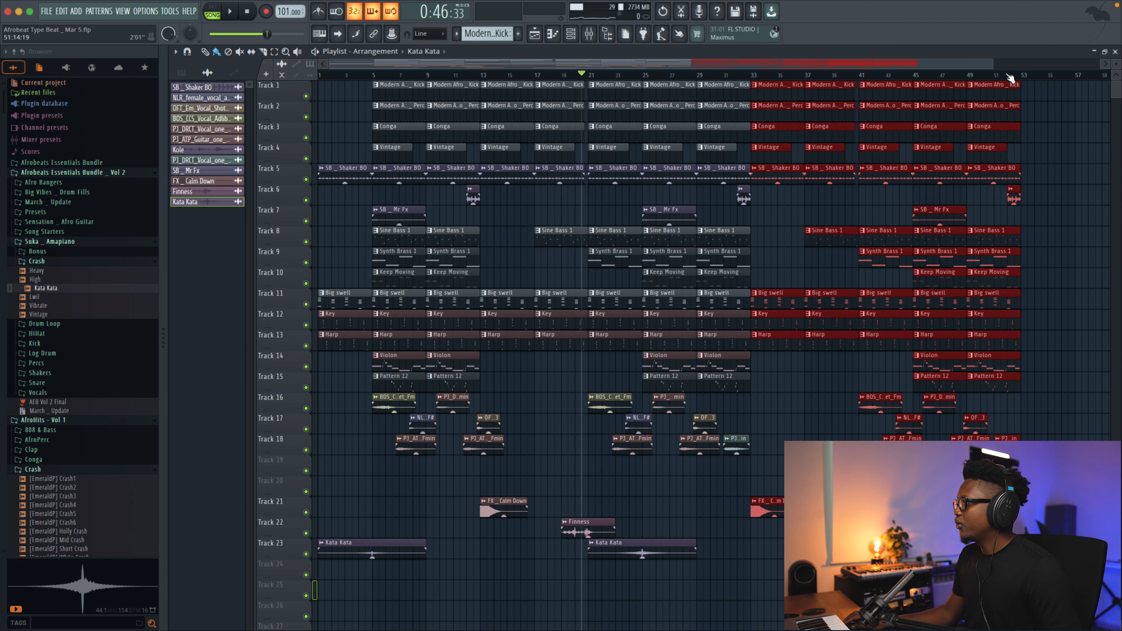
scroll(828, 131, "right", 5)
left_click(838, 288)
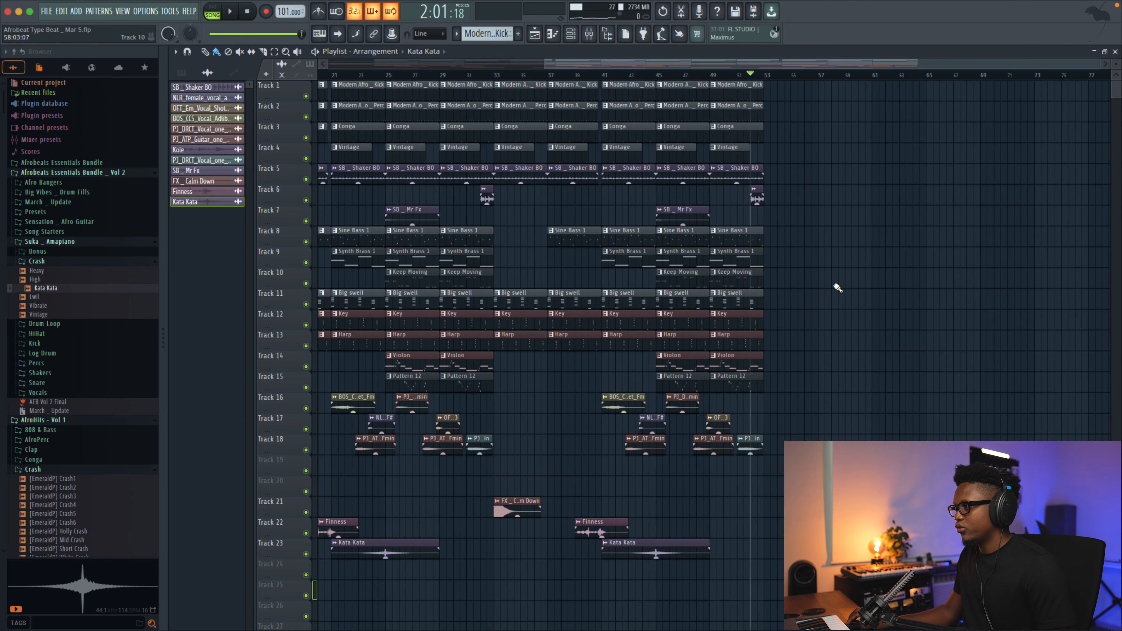
Repeat the bar 49 Big swell, Key and Harp clips at bars 53 and 57 for the outro.
left_click_drag(761, 336, 723, 306)
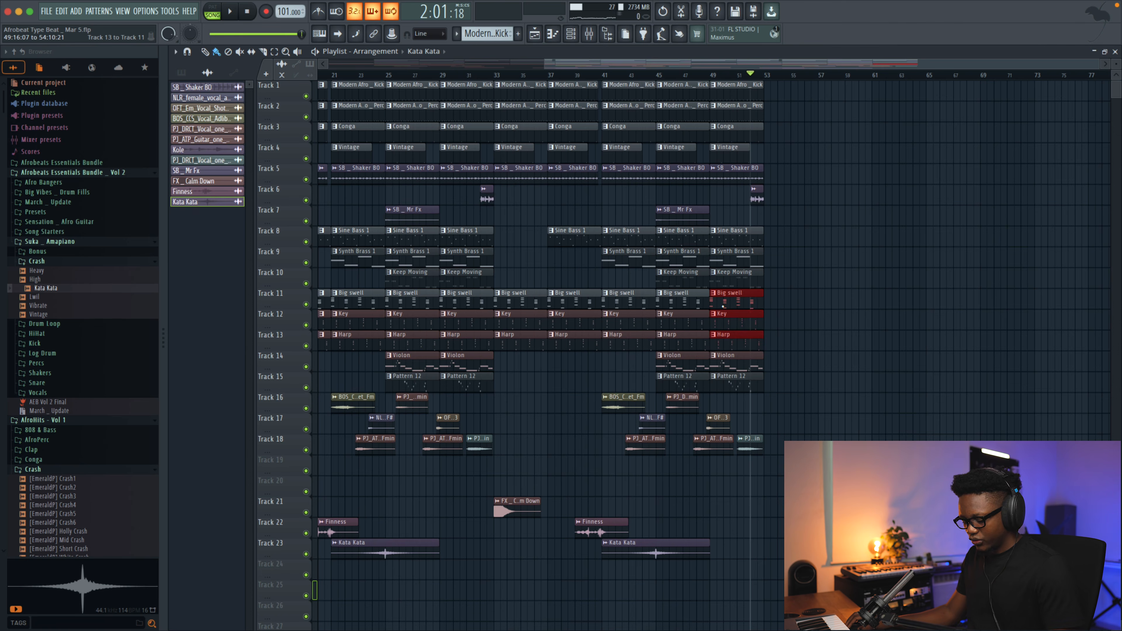
key("ctrl+b")
key("ctrl+b")
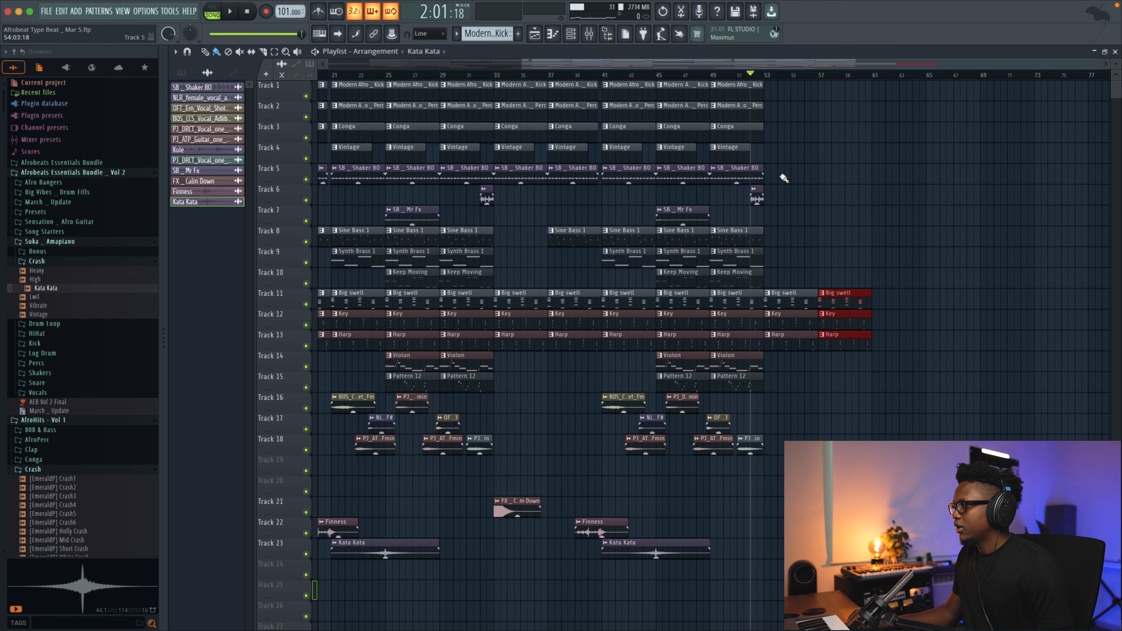
Repeat the bar 49 SB _ Shaker BO and Synth Brass 1 clips at bars 53 and 57, and play the outro.
left_click_drag(797, 183, 742, 173)
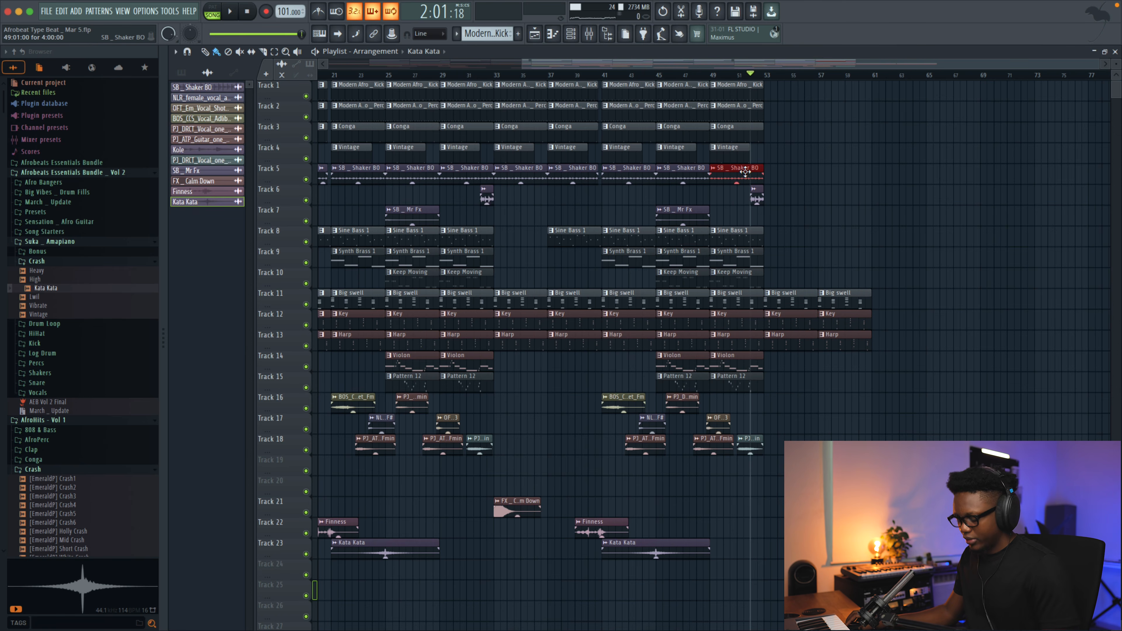
key("space")
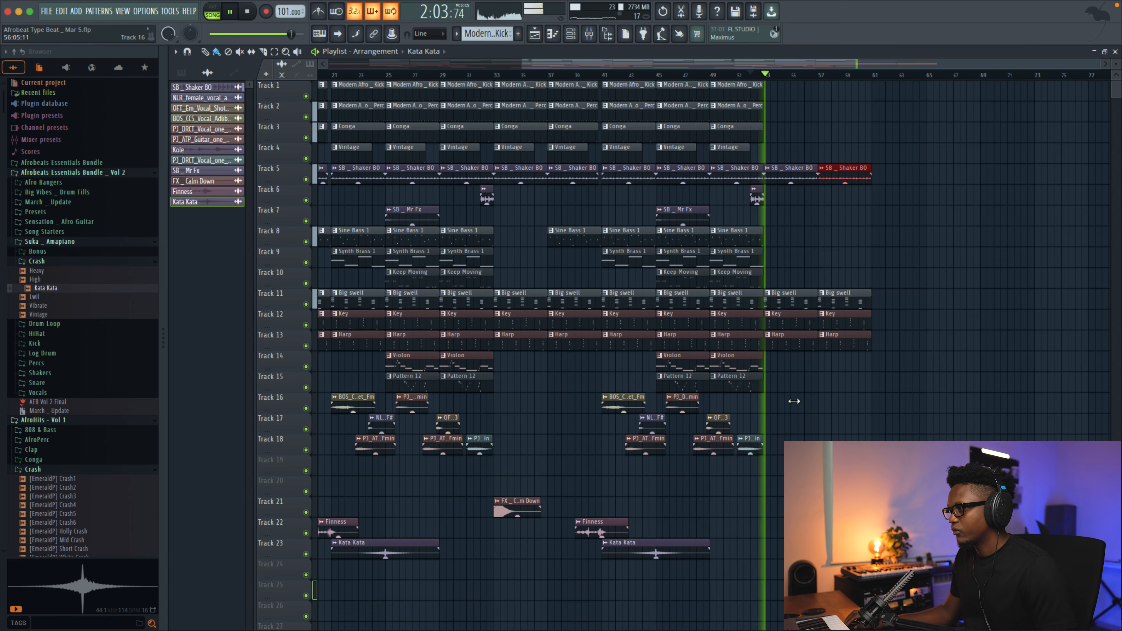
key("space")
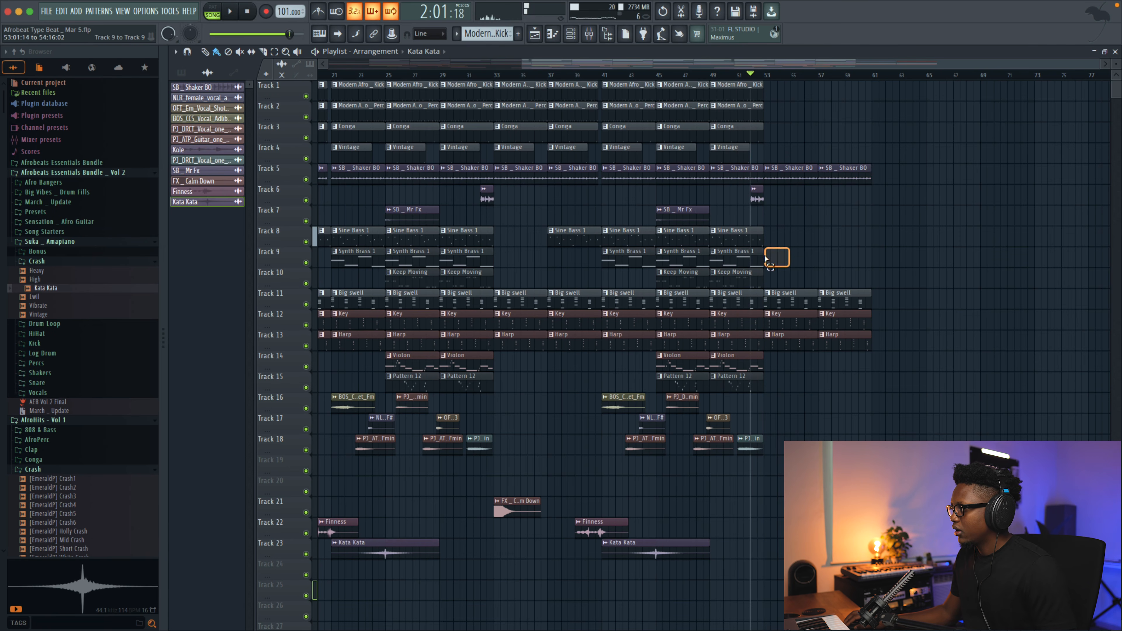
key("space")
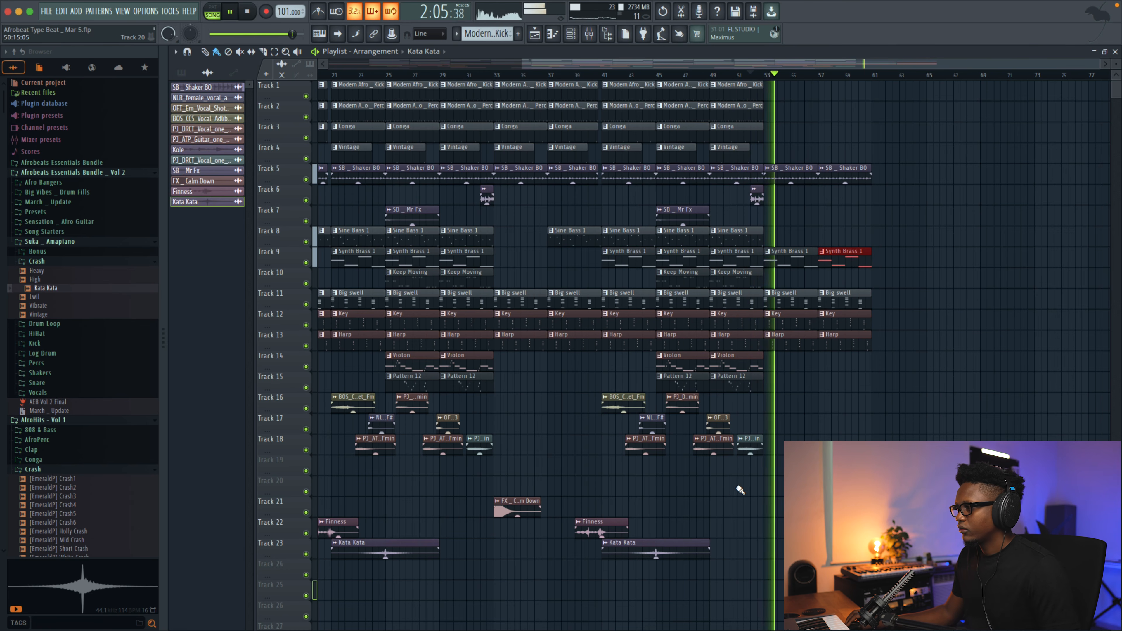
Add a Pattern 12 clip at bar 57 on track 15 and play the outro to its end at bar 61.
left_click(740, 390)
left_click(839, 383)
scroll(852, 388, "left", 8)
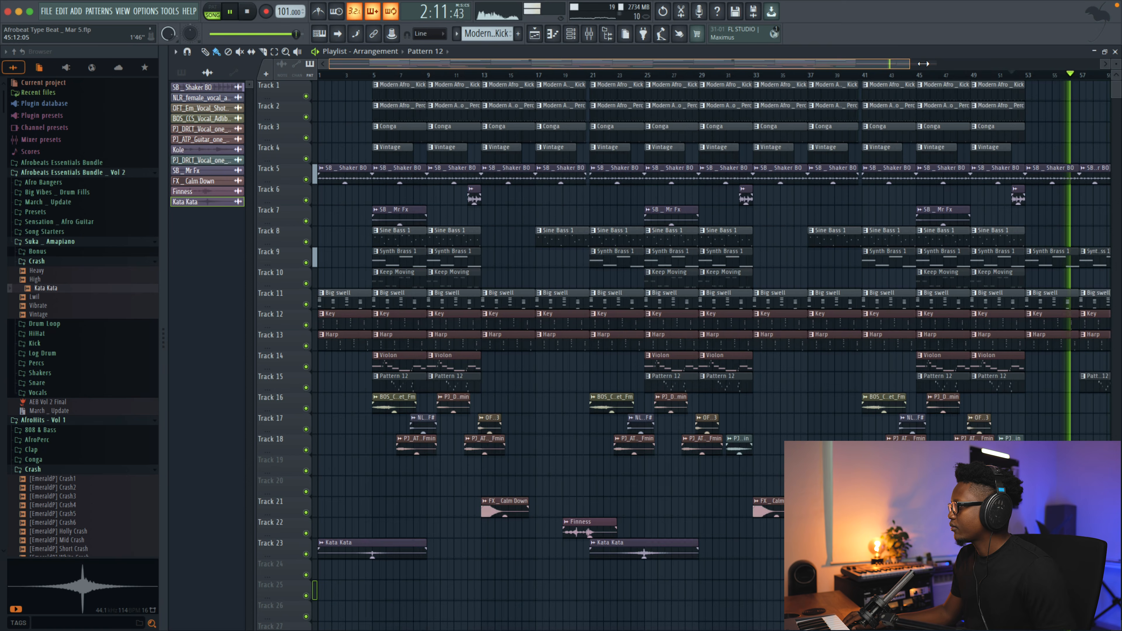
scroll(953, 177, "down", 2)
left_click(914, 276)
left_click(957, 276)
left_click_drag(975, 278, 1016, 278)
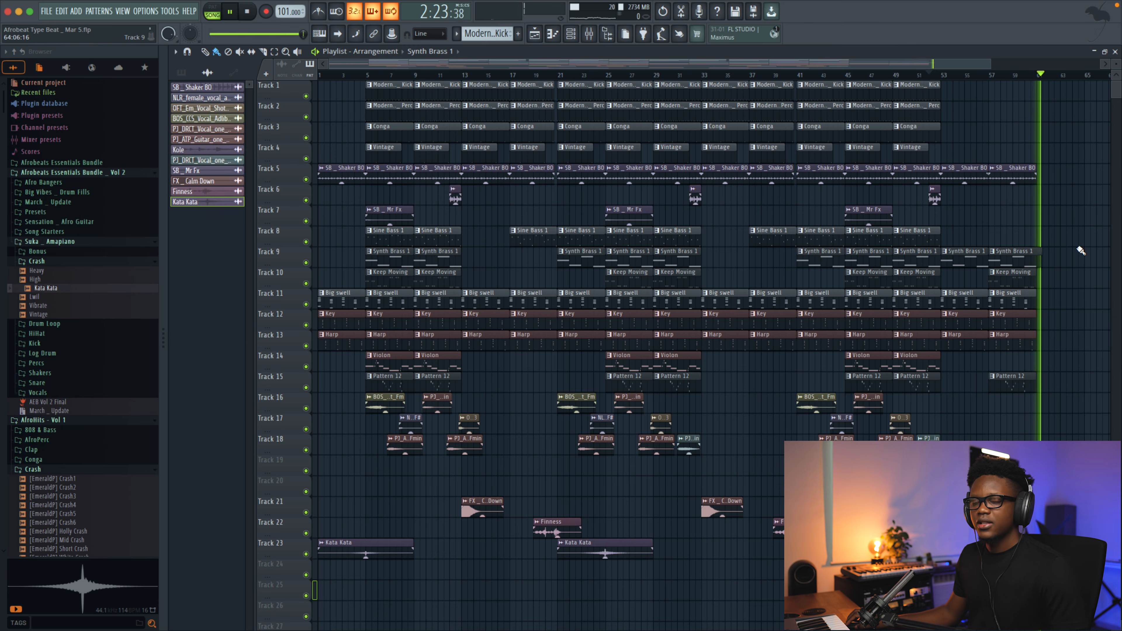
key("space")
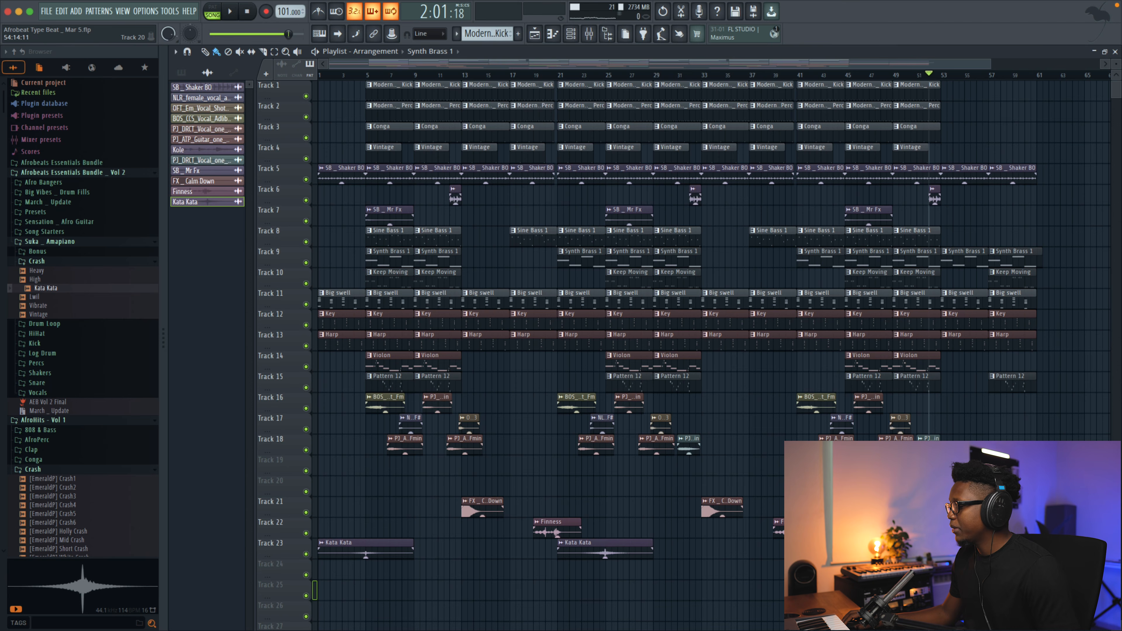
Move all FX _ Calm Down, Finness and Kata Kata clips up two tracks, onto tracks 19 to 21.
left_click_drag(839, 601, 378, 497)
key("shift+Up")
key("shift+Up")
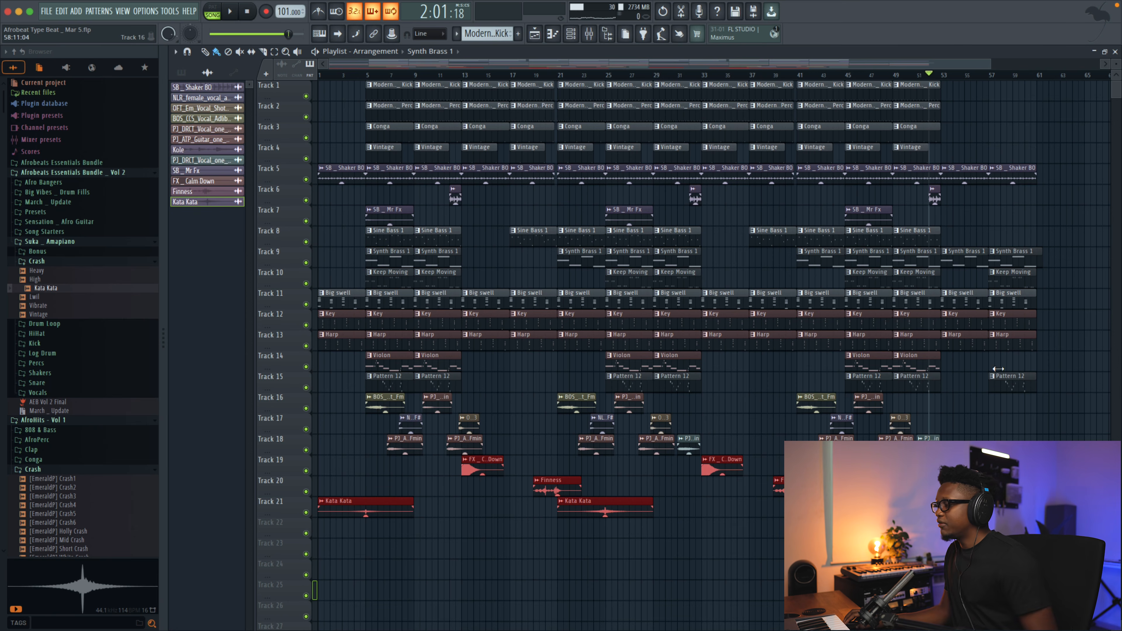
scroll(1008, 303, "up", 4)
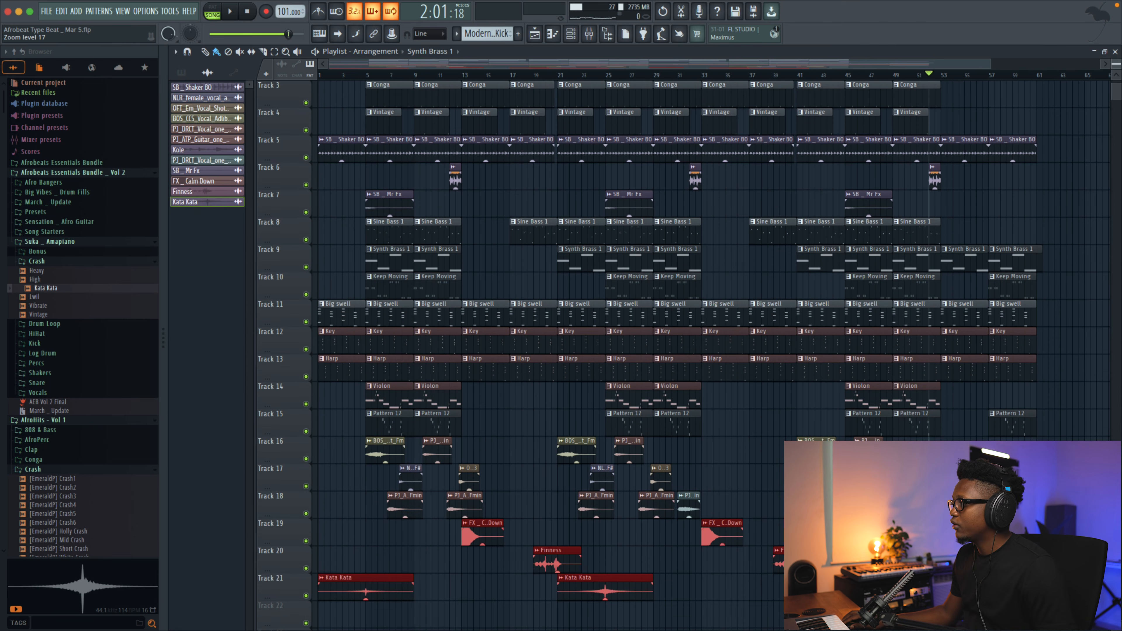